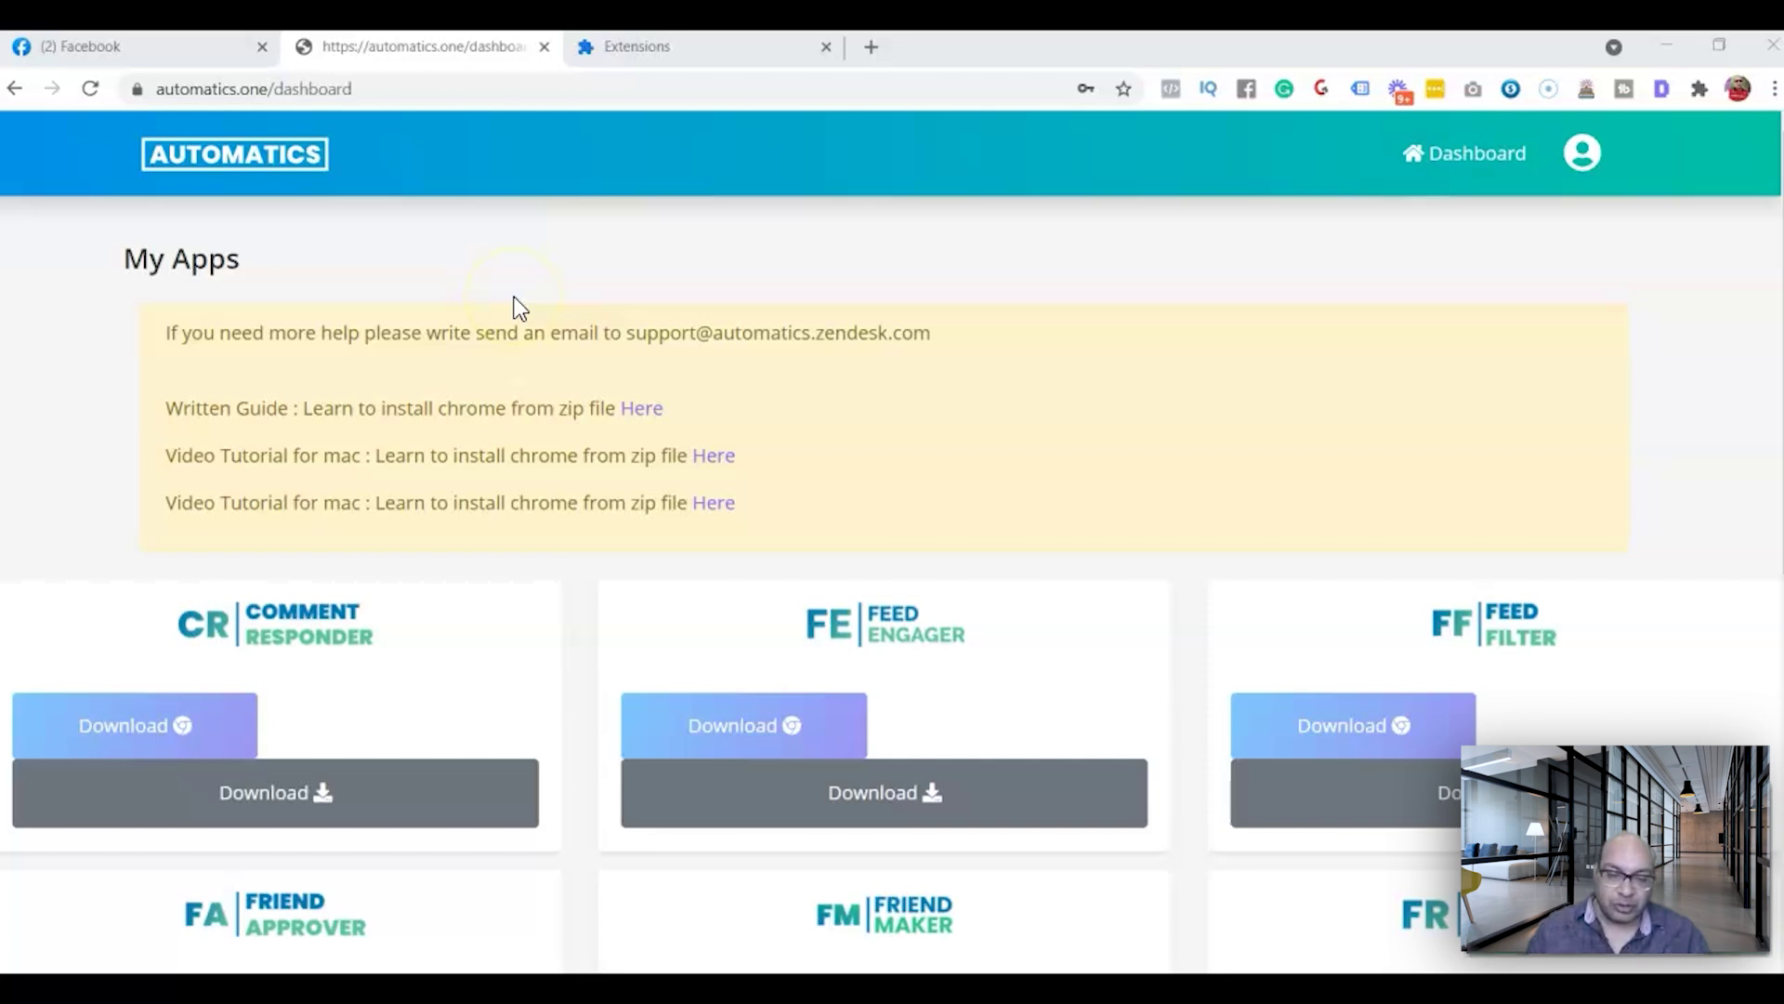
Step: Download the Friend Maker zip file from the My Apps page and open the archive in WinRAR
scroll(1080, 626, "down", 3)
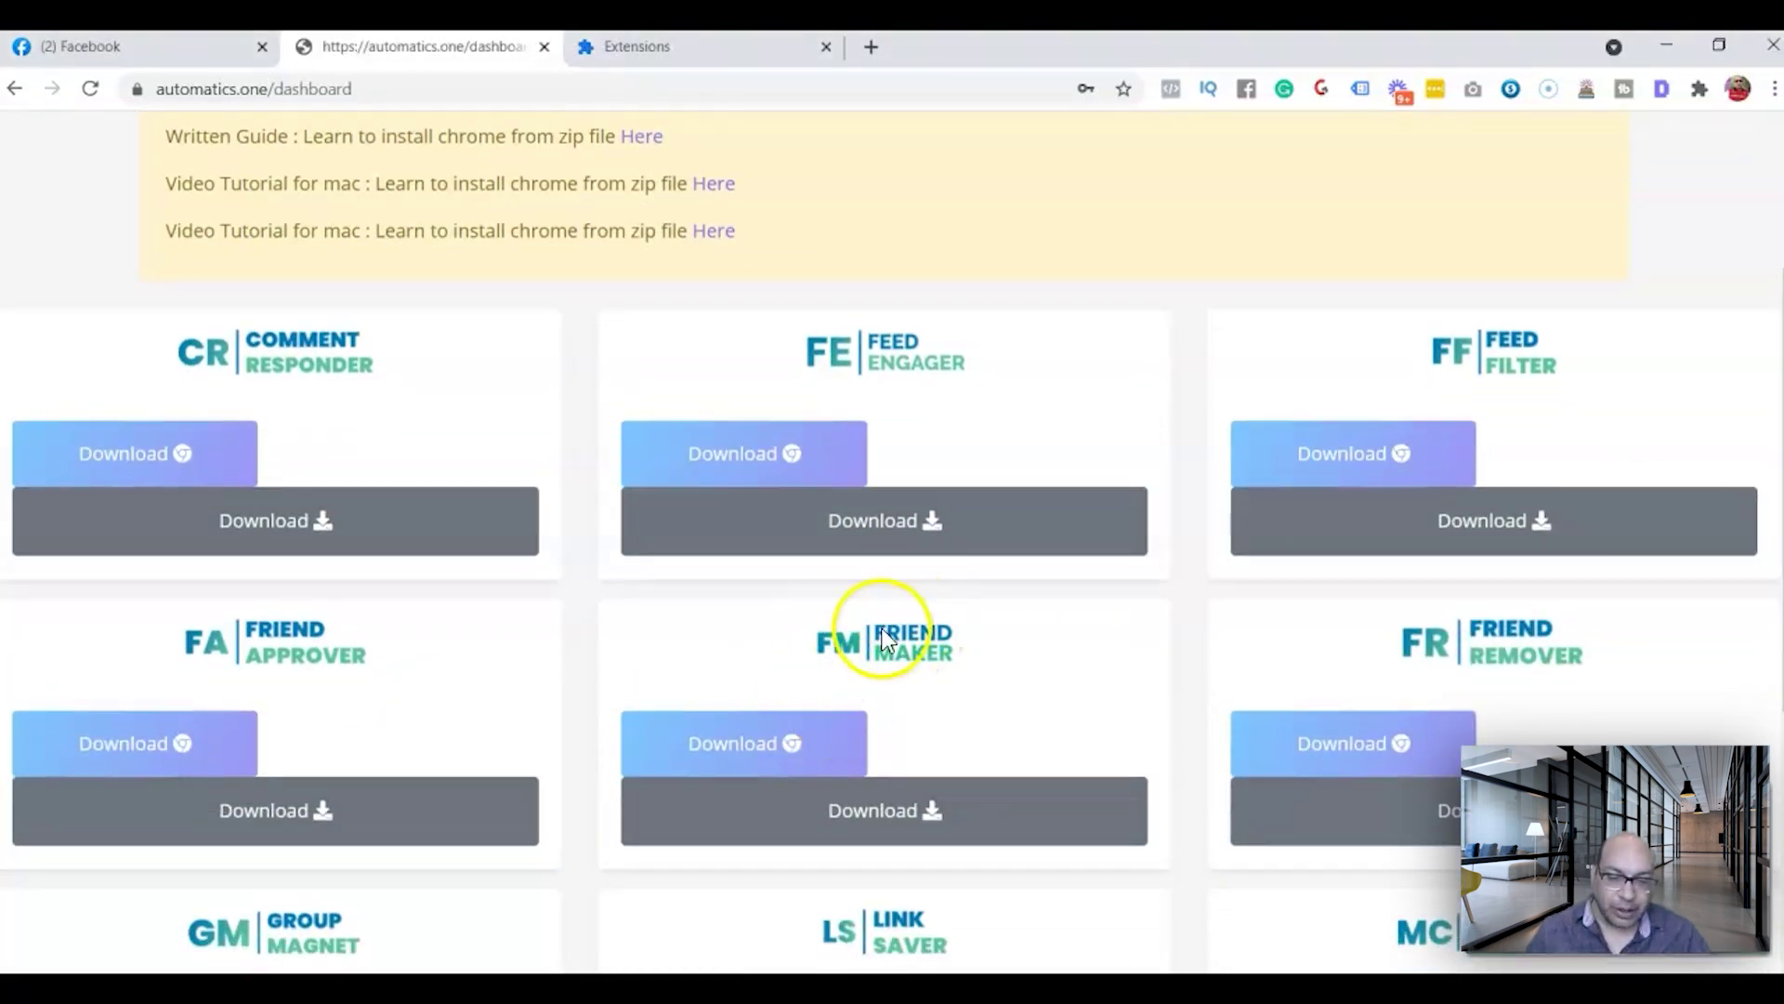
left_click(876, 808)
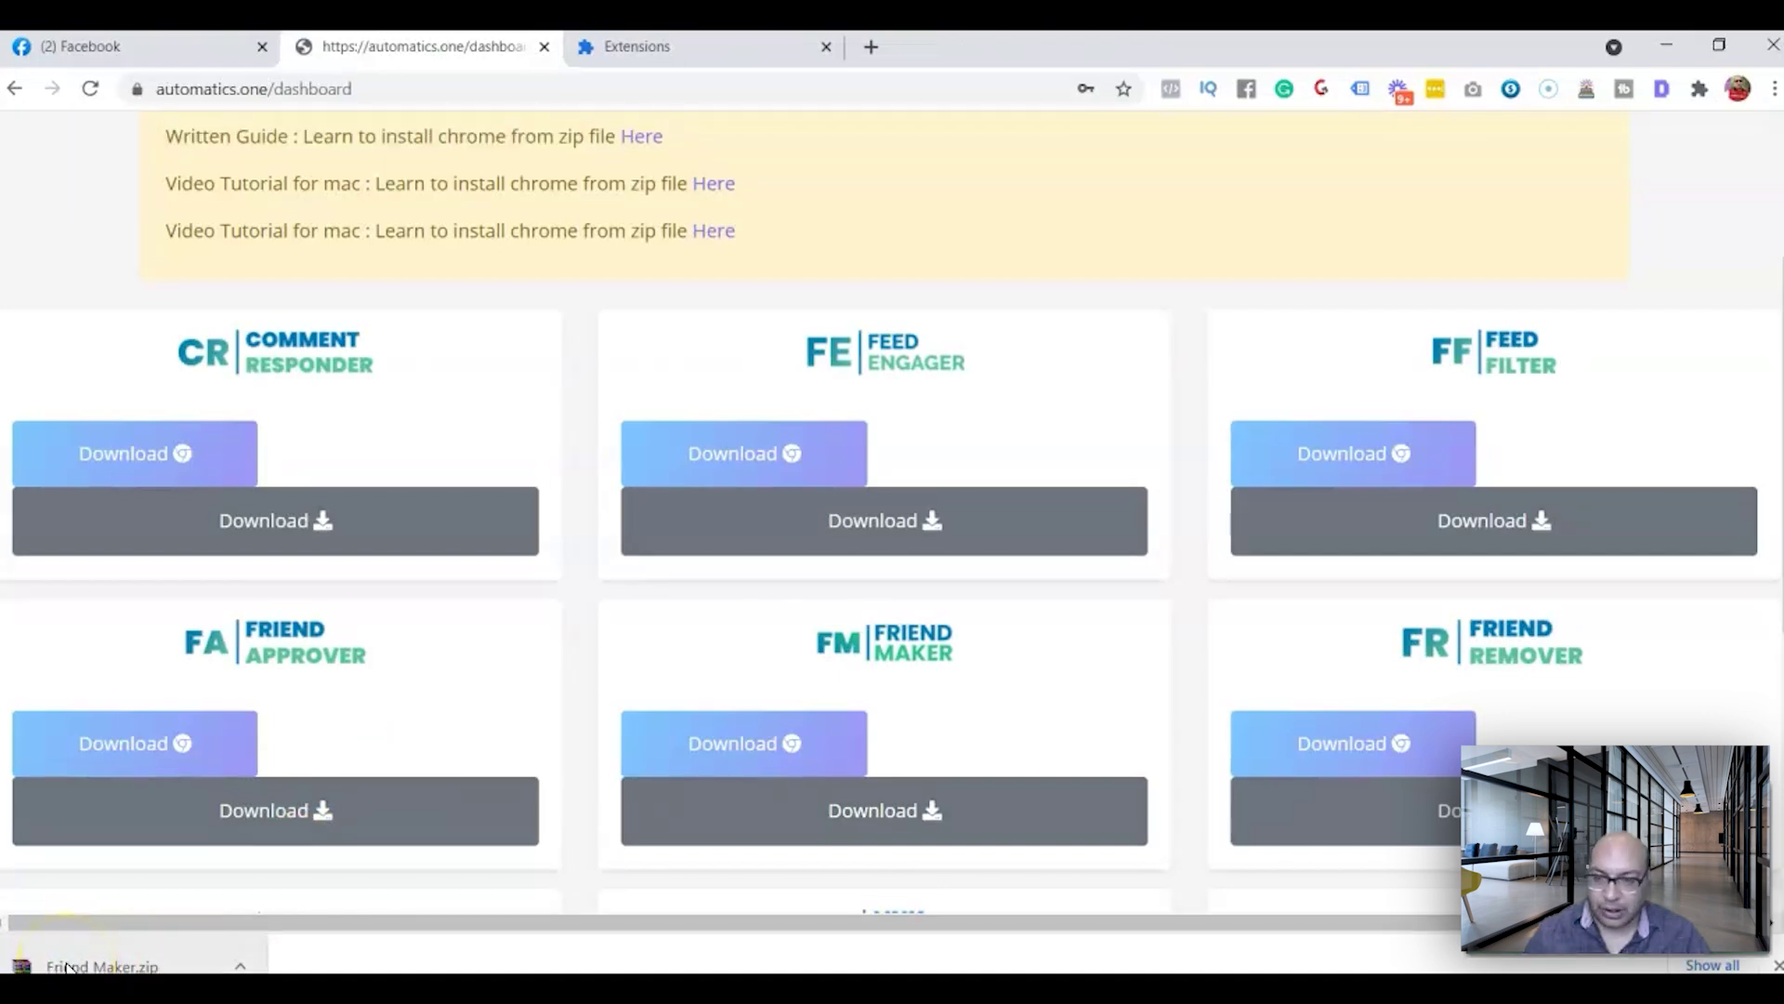
left_click(67, 966)
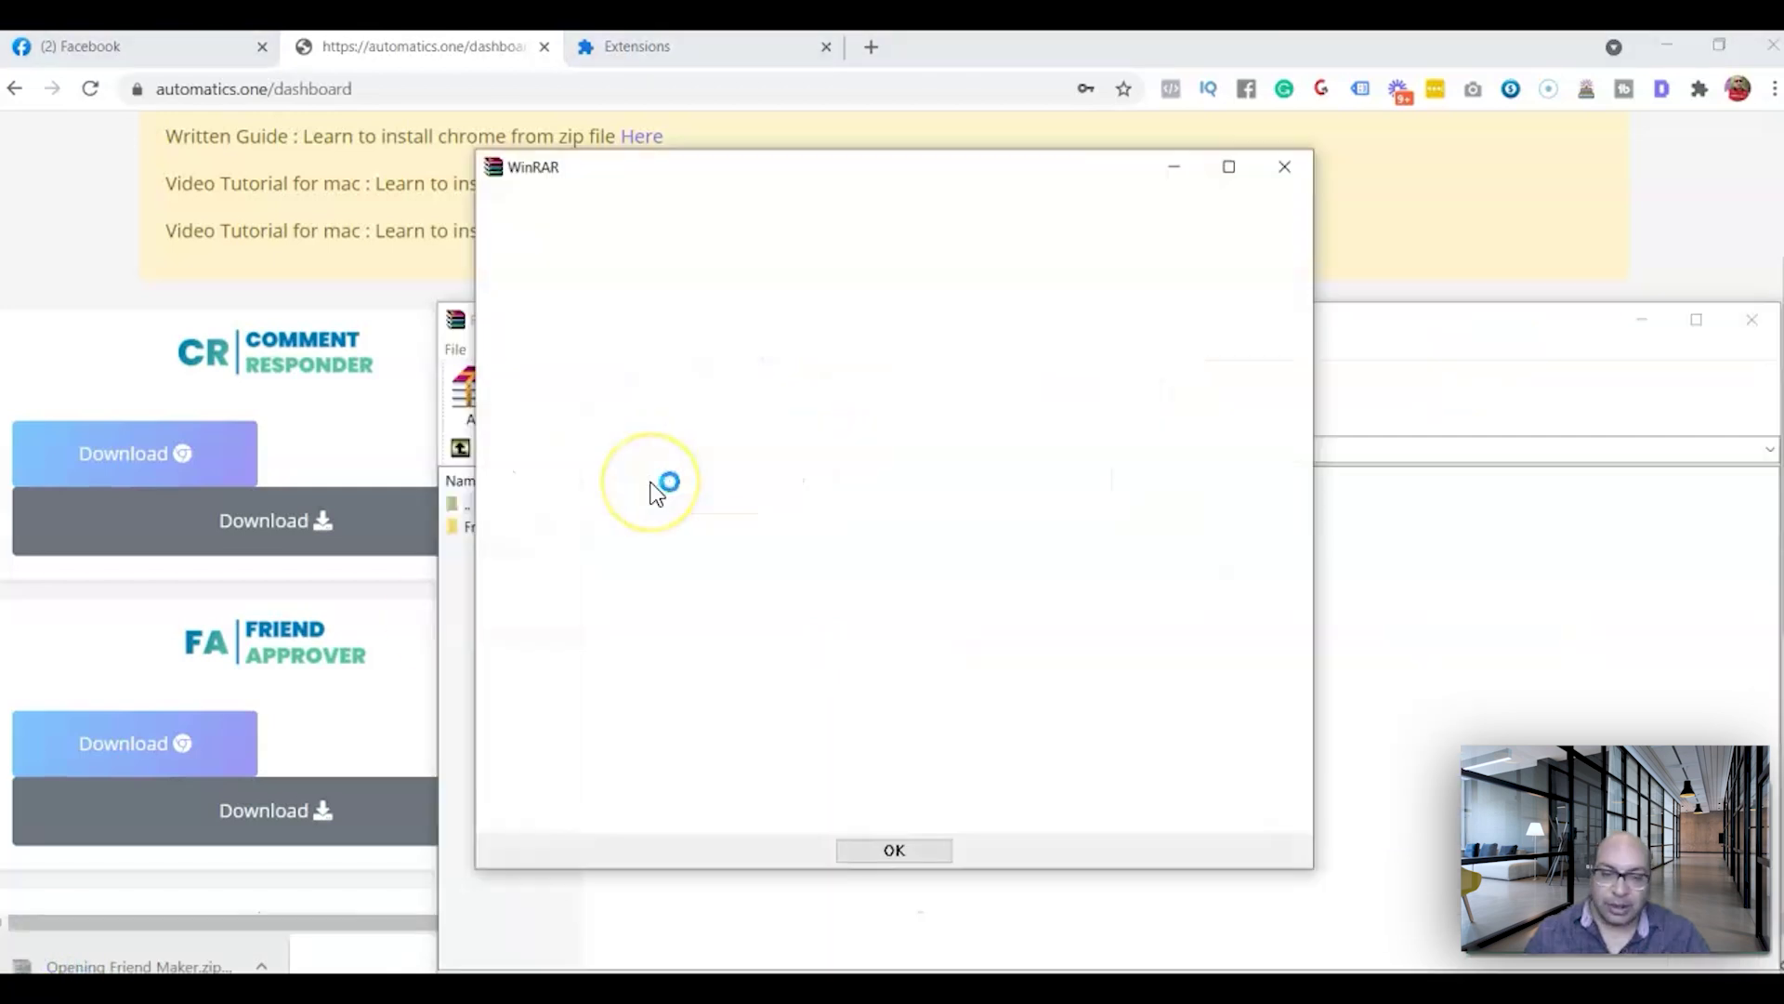
left_click(1289, 167)
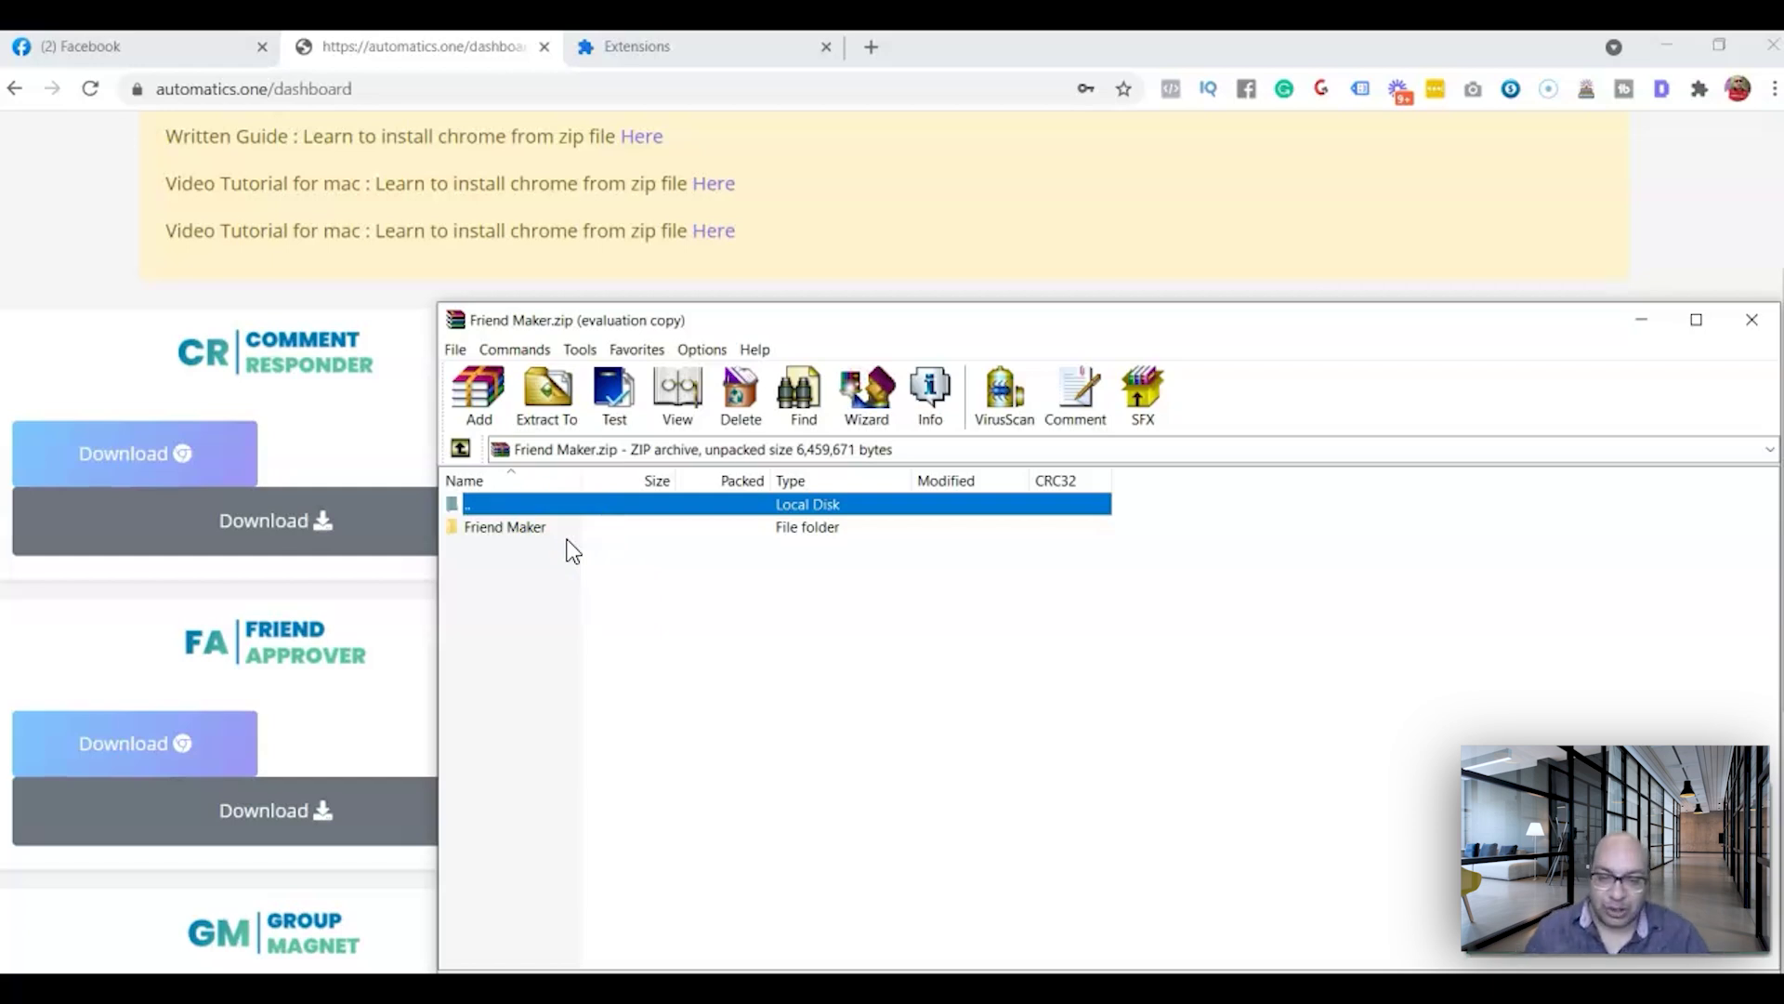
Step: Extract the Friend Maker archive into the Downloads folder and close WinRAR
left_click(547, 395)
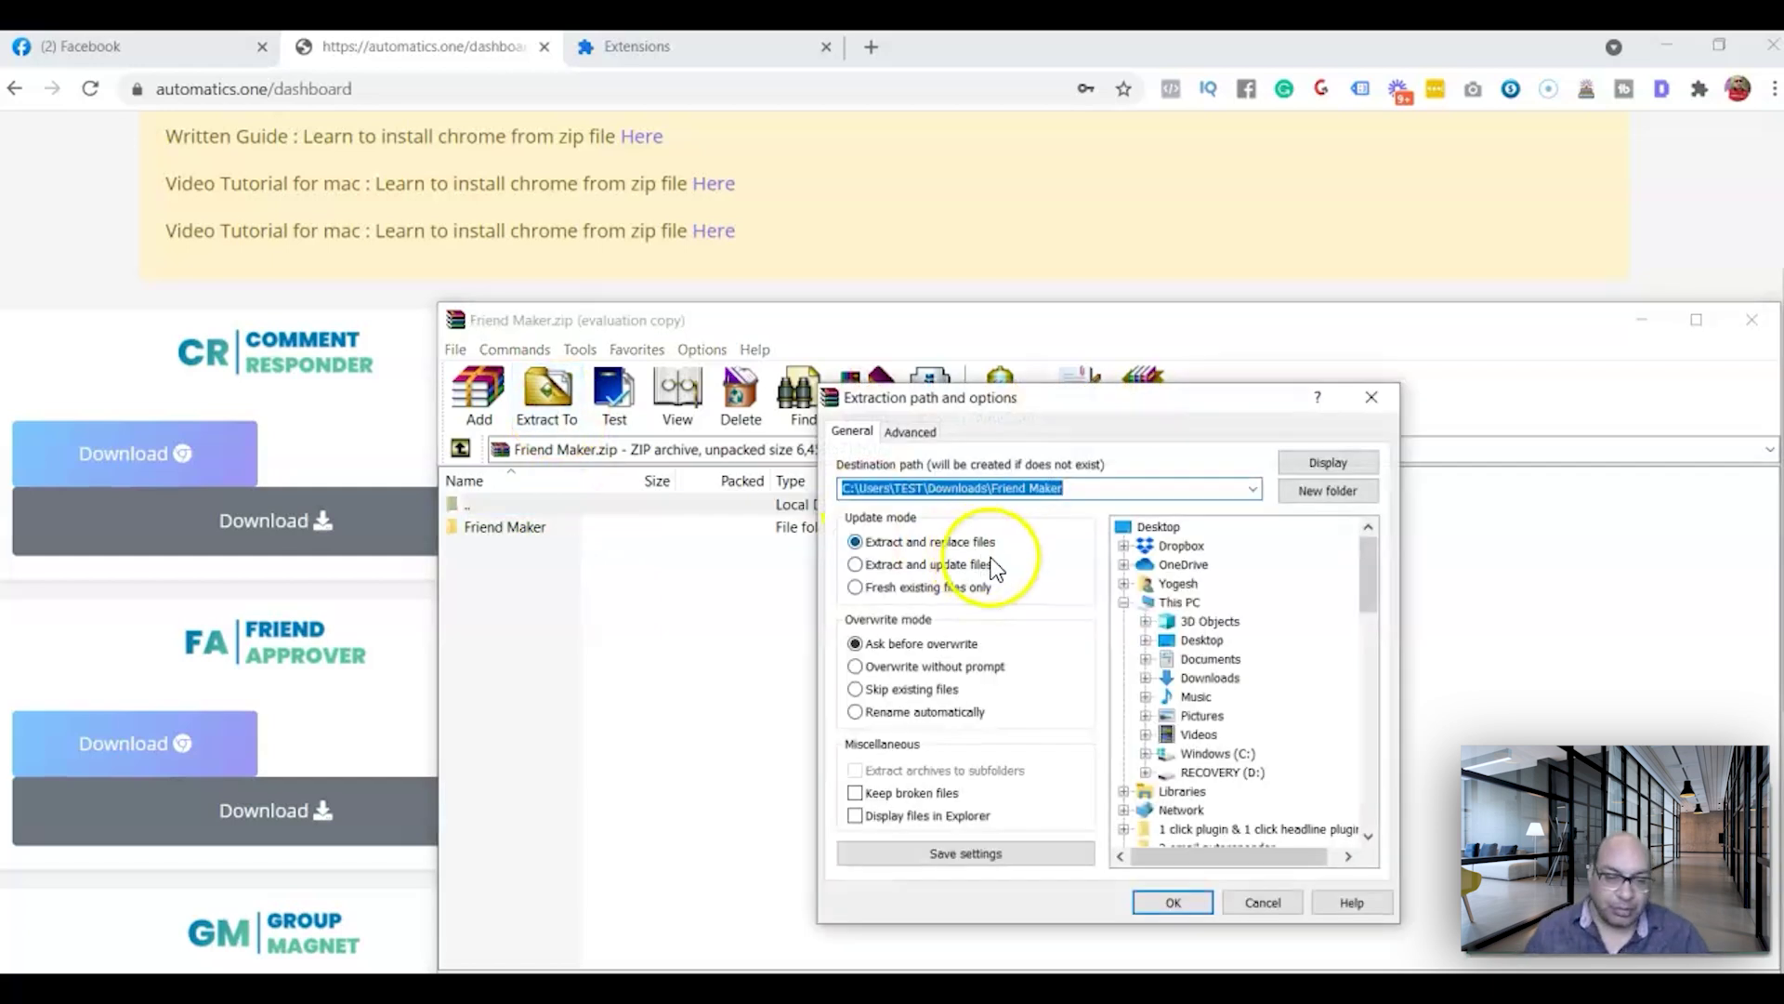
left_click(1204, 678)
left_click(1173, 902)
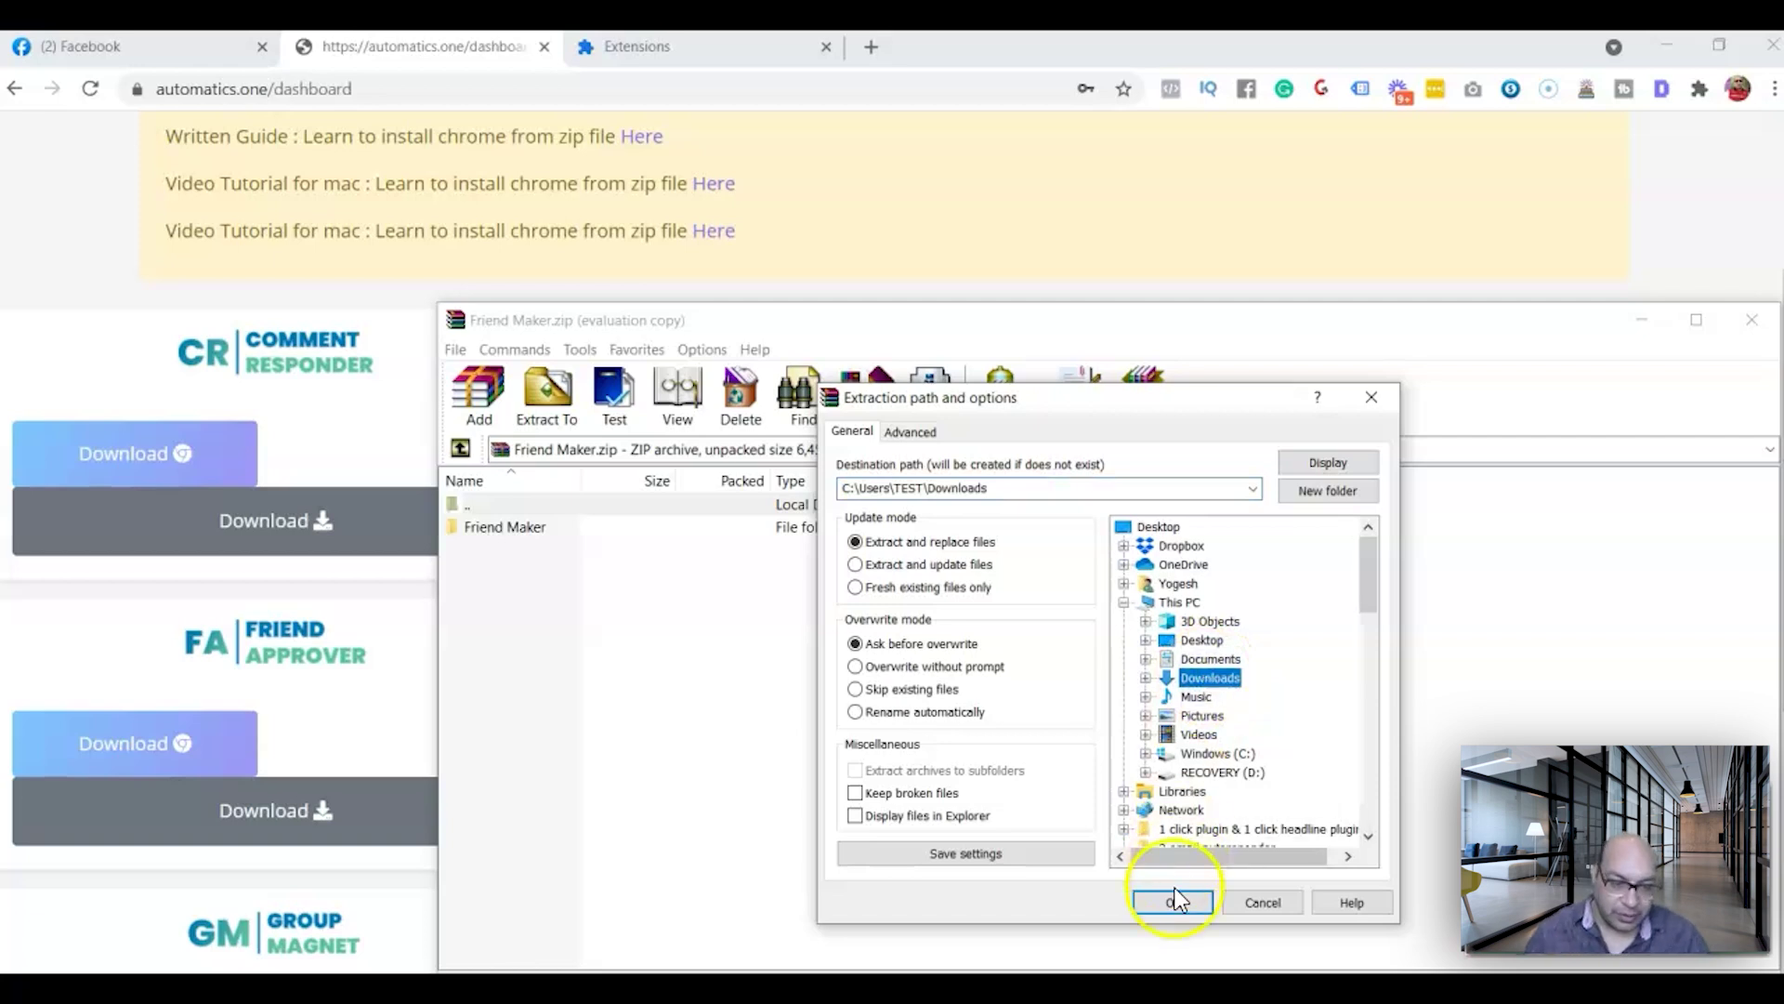
left_click(1751, 320)
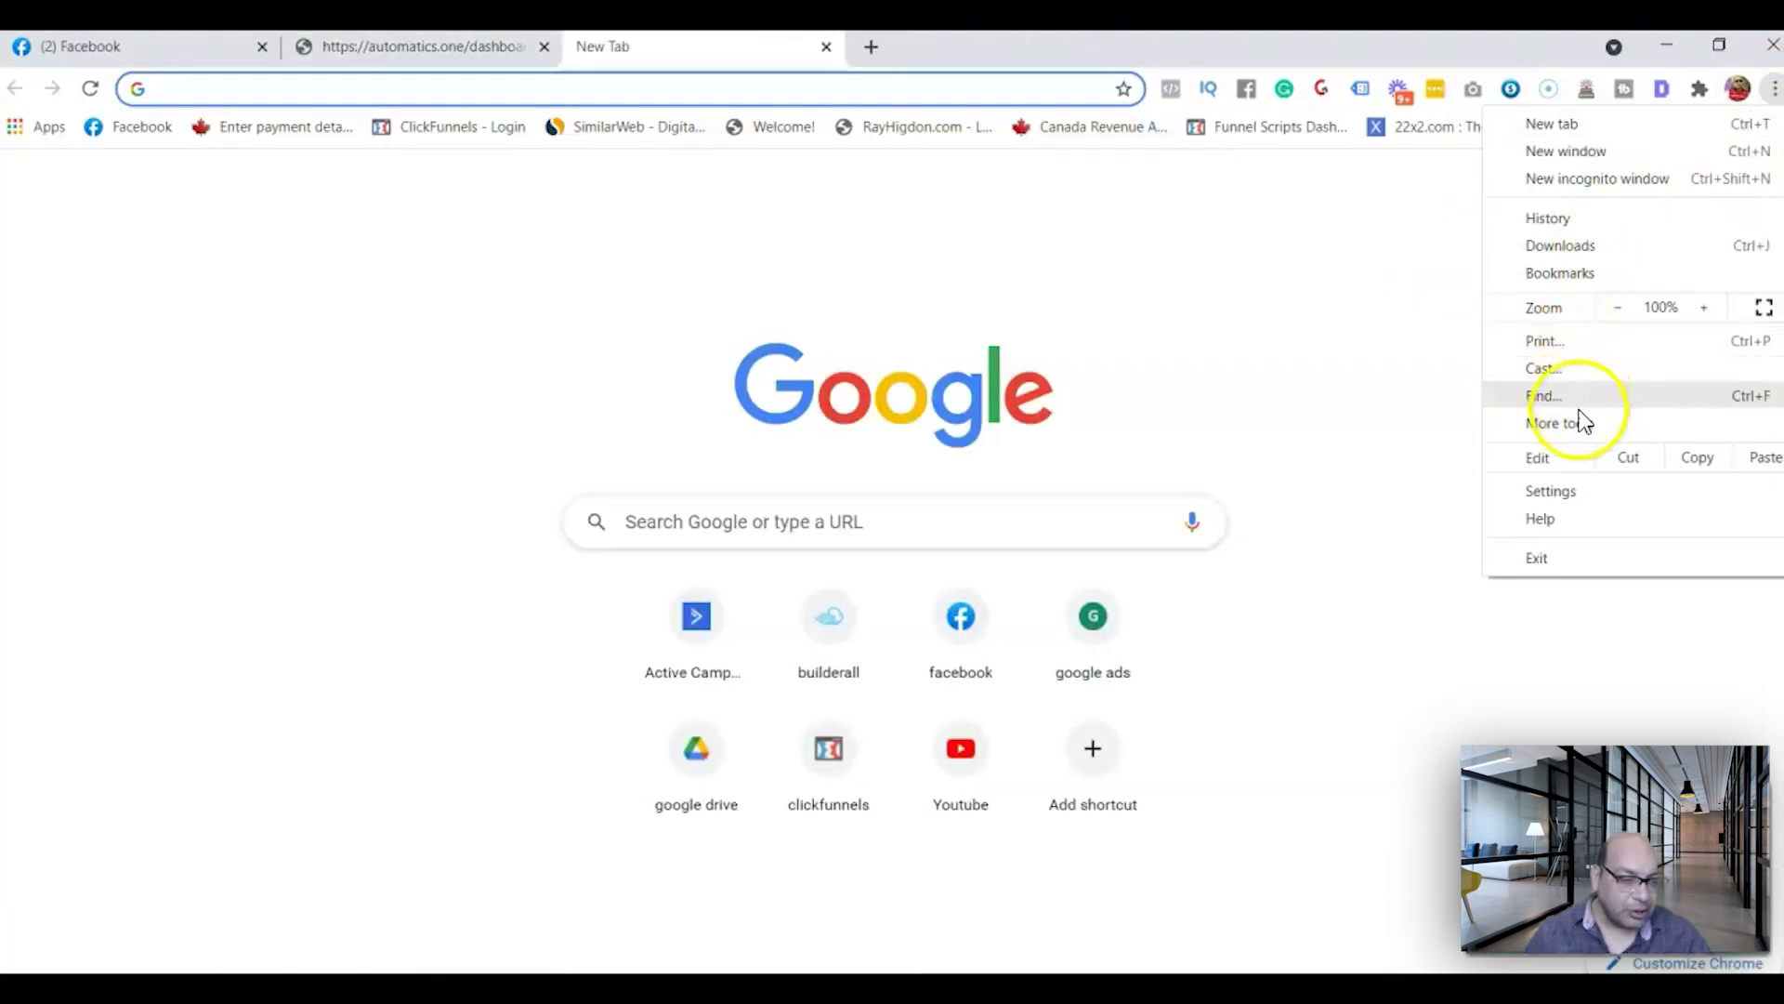
Step: Open Chrome's extensions page and load the Friend Maker folder from Downloads as an unpacked extension
mouse_move(1636, 426)
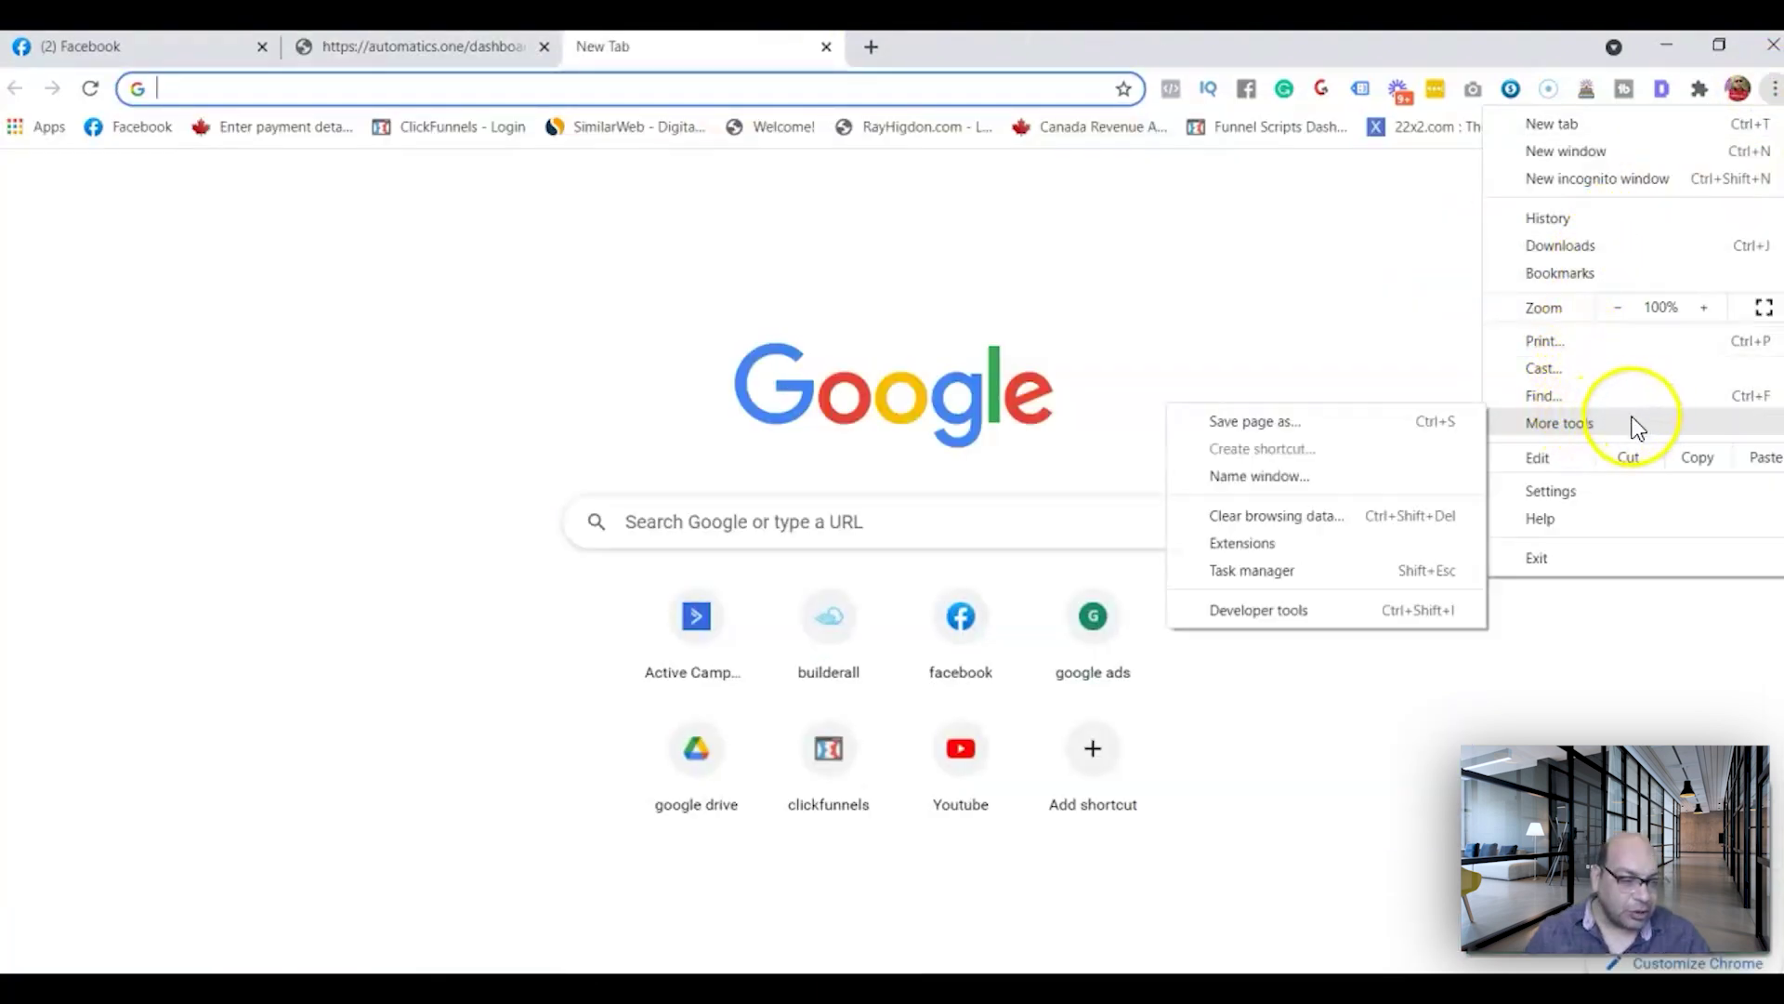
left_click(1253, 544)
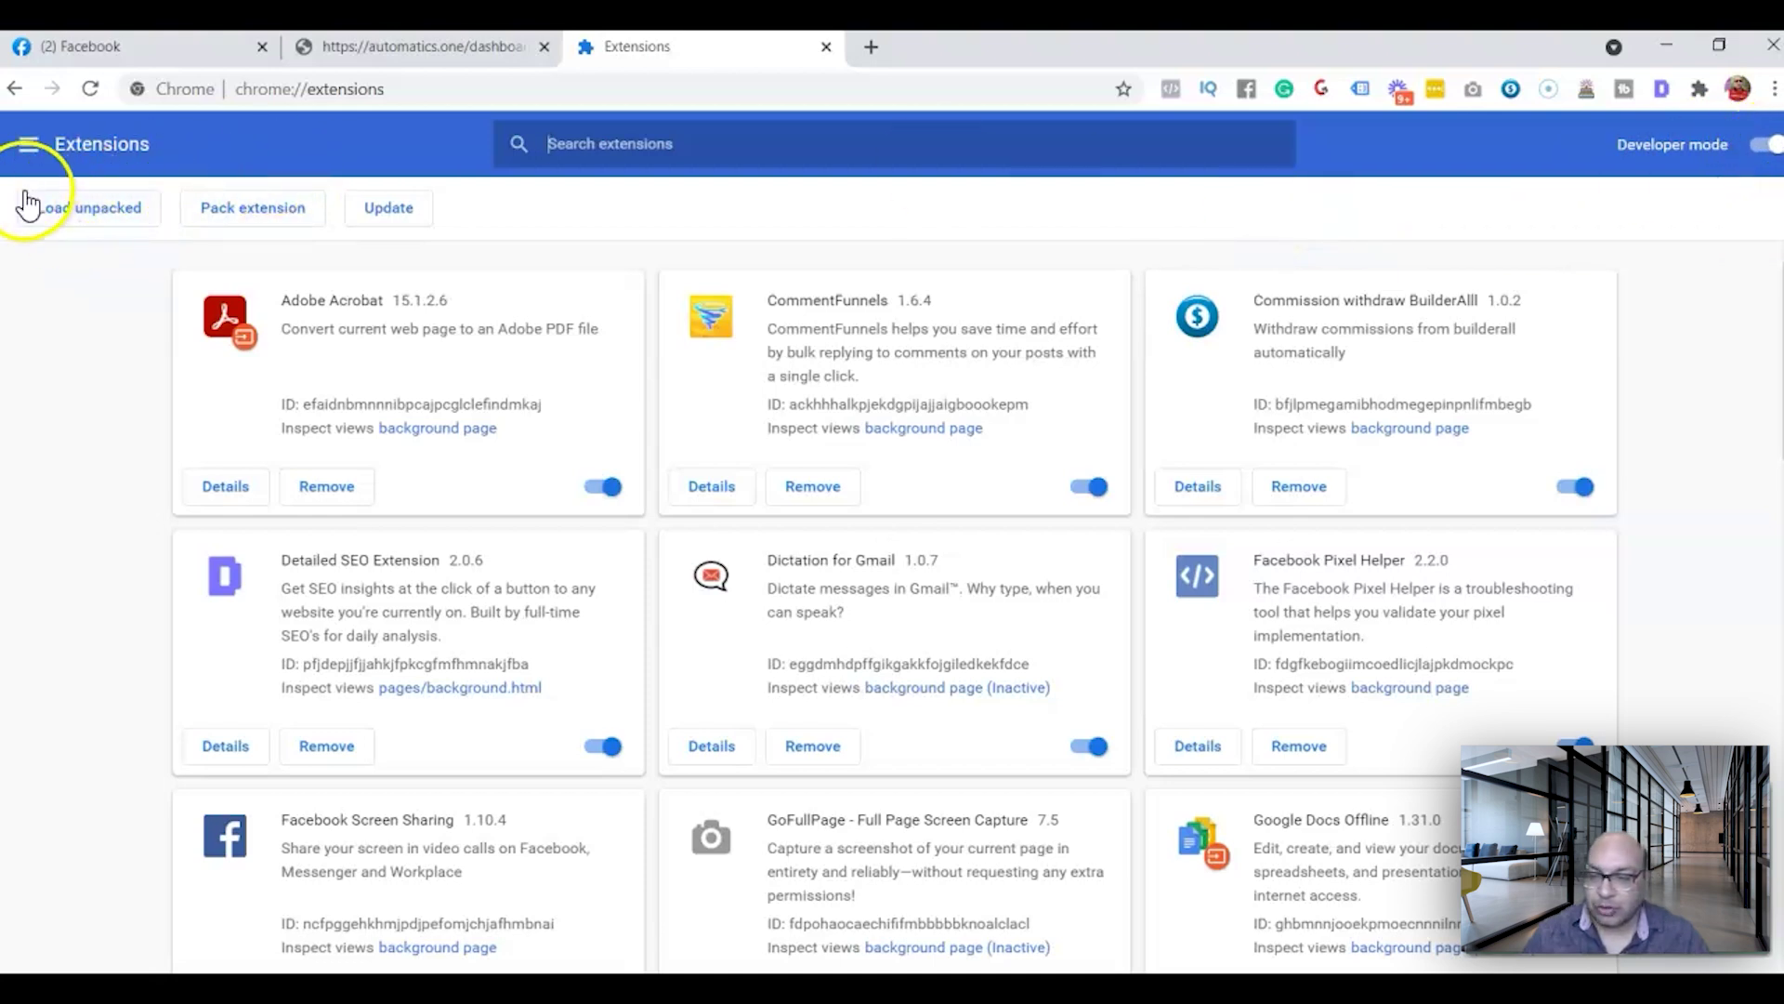
left_click(82, 218)
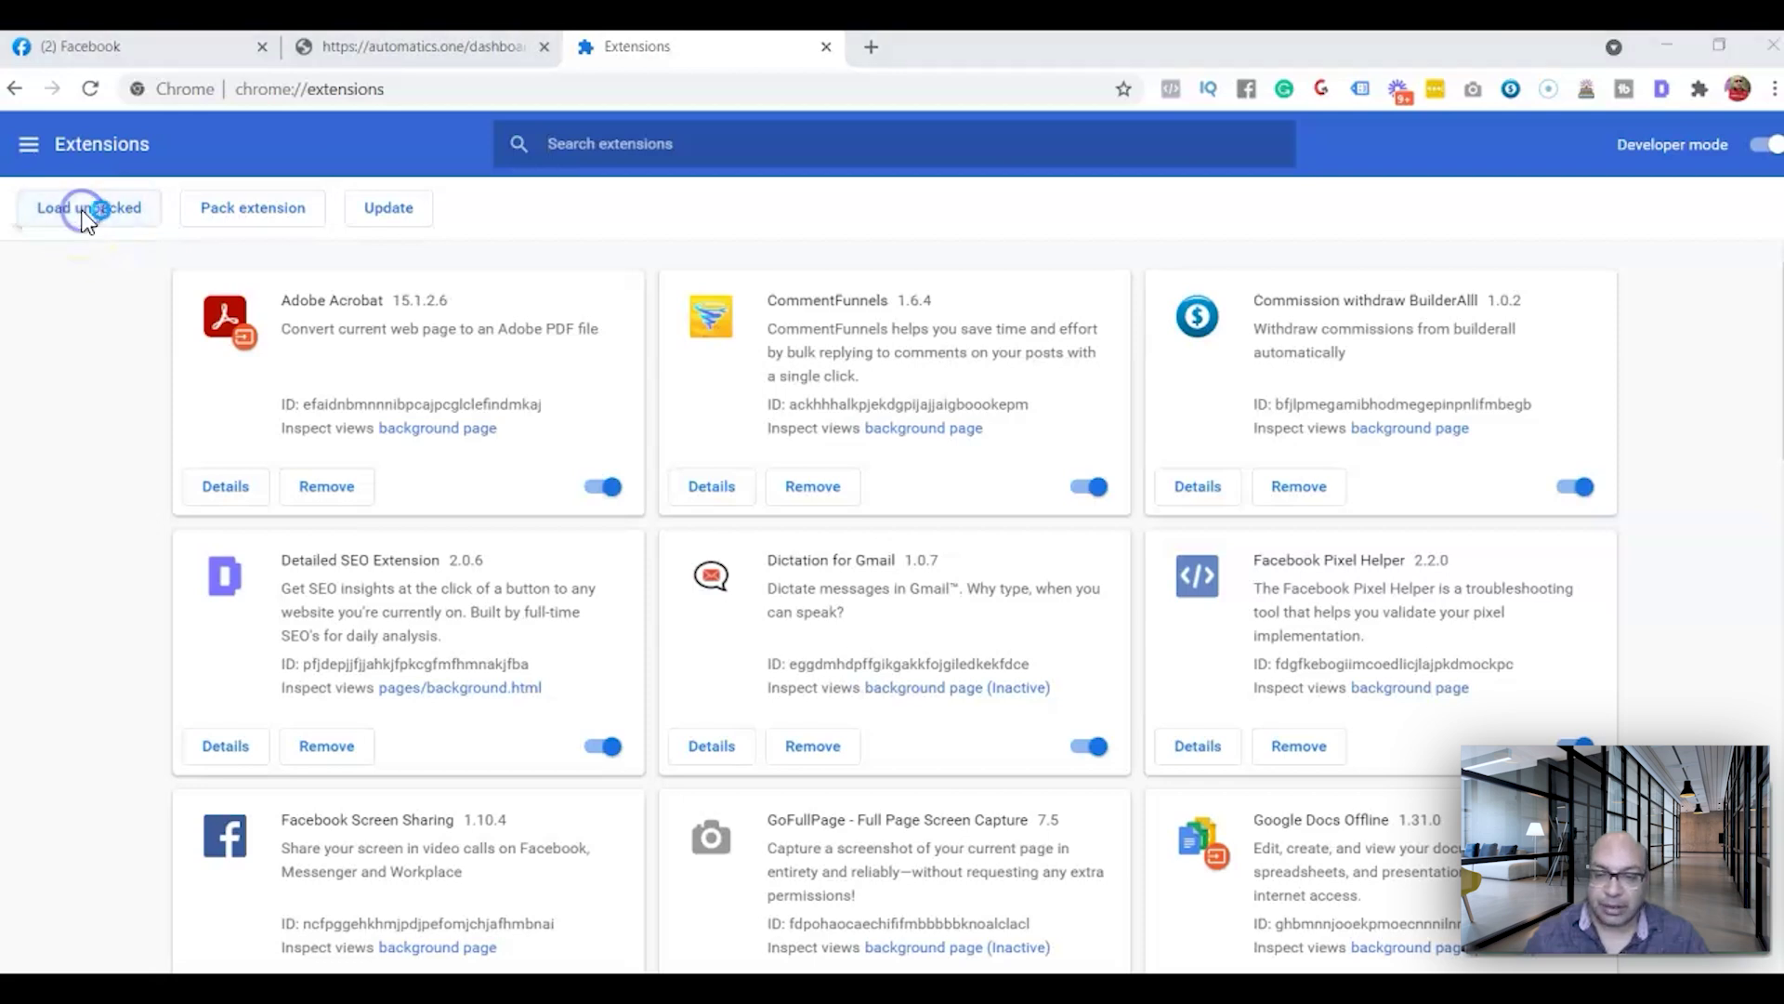
left_click(311, 231)
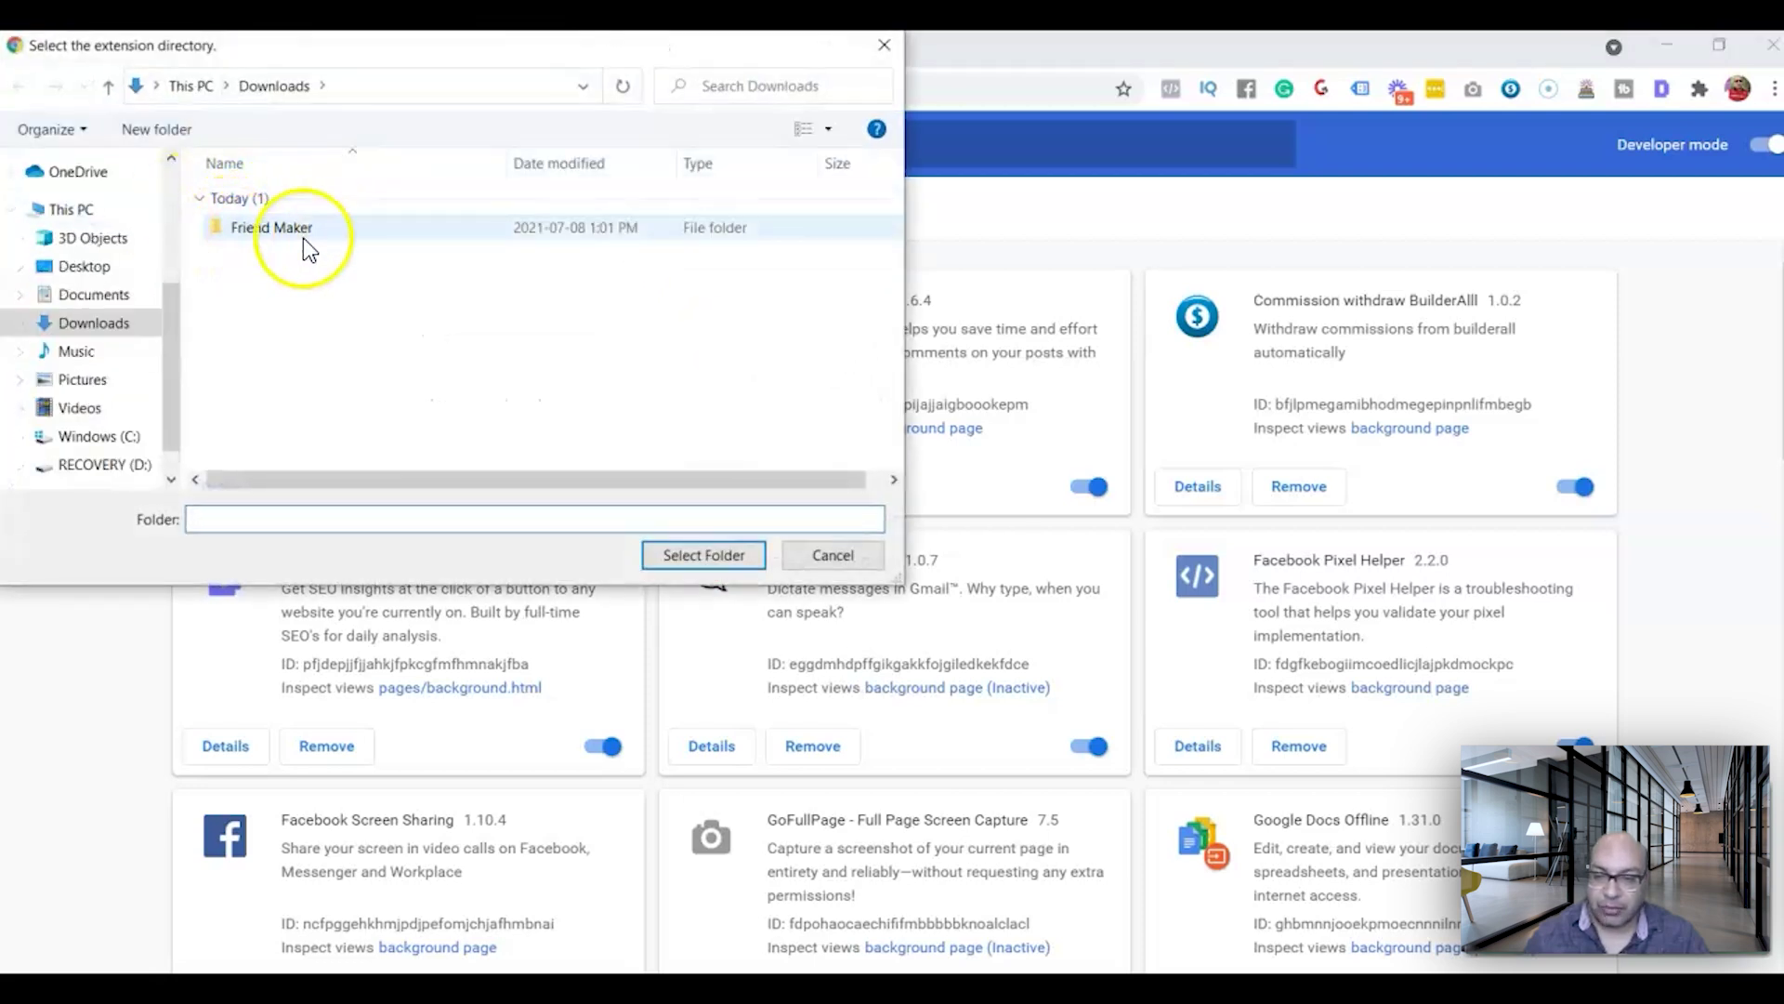
left_click(688, 562)
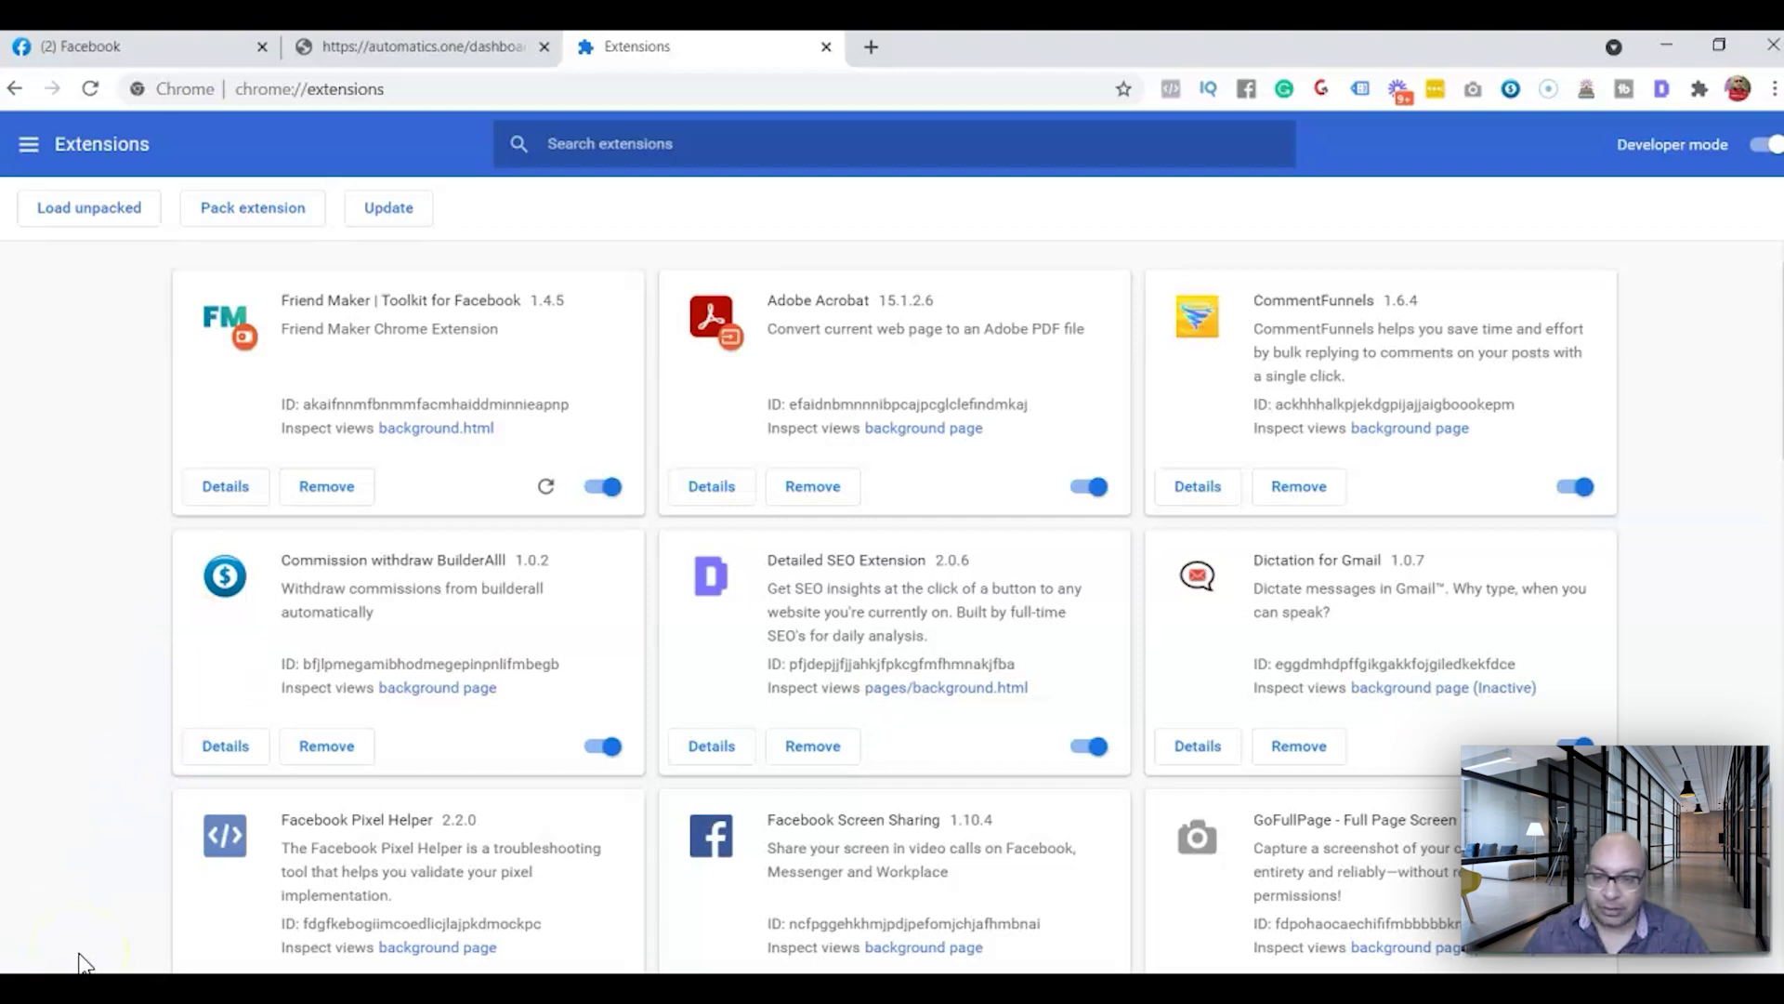
Step: Return to the Automatics dashboard and pin the Friend Maker extension to the browser toolbar
key("ctrl+shift+Tab")
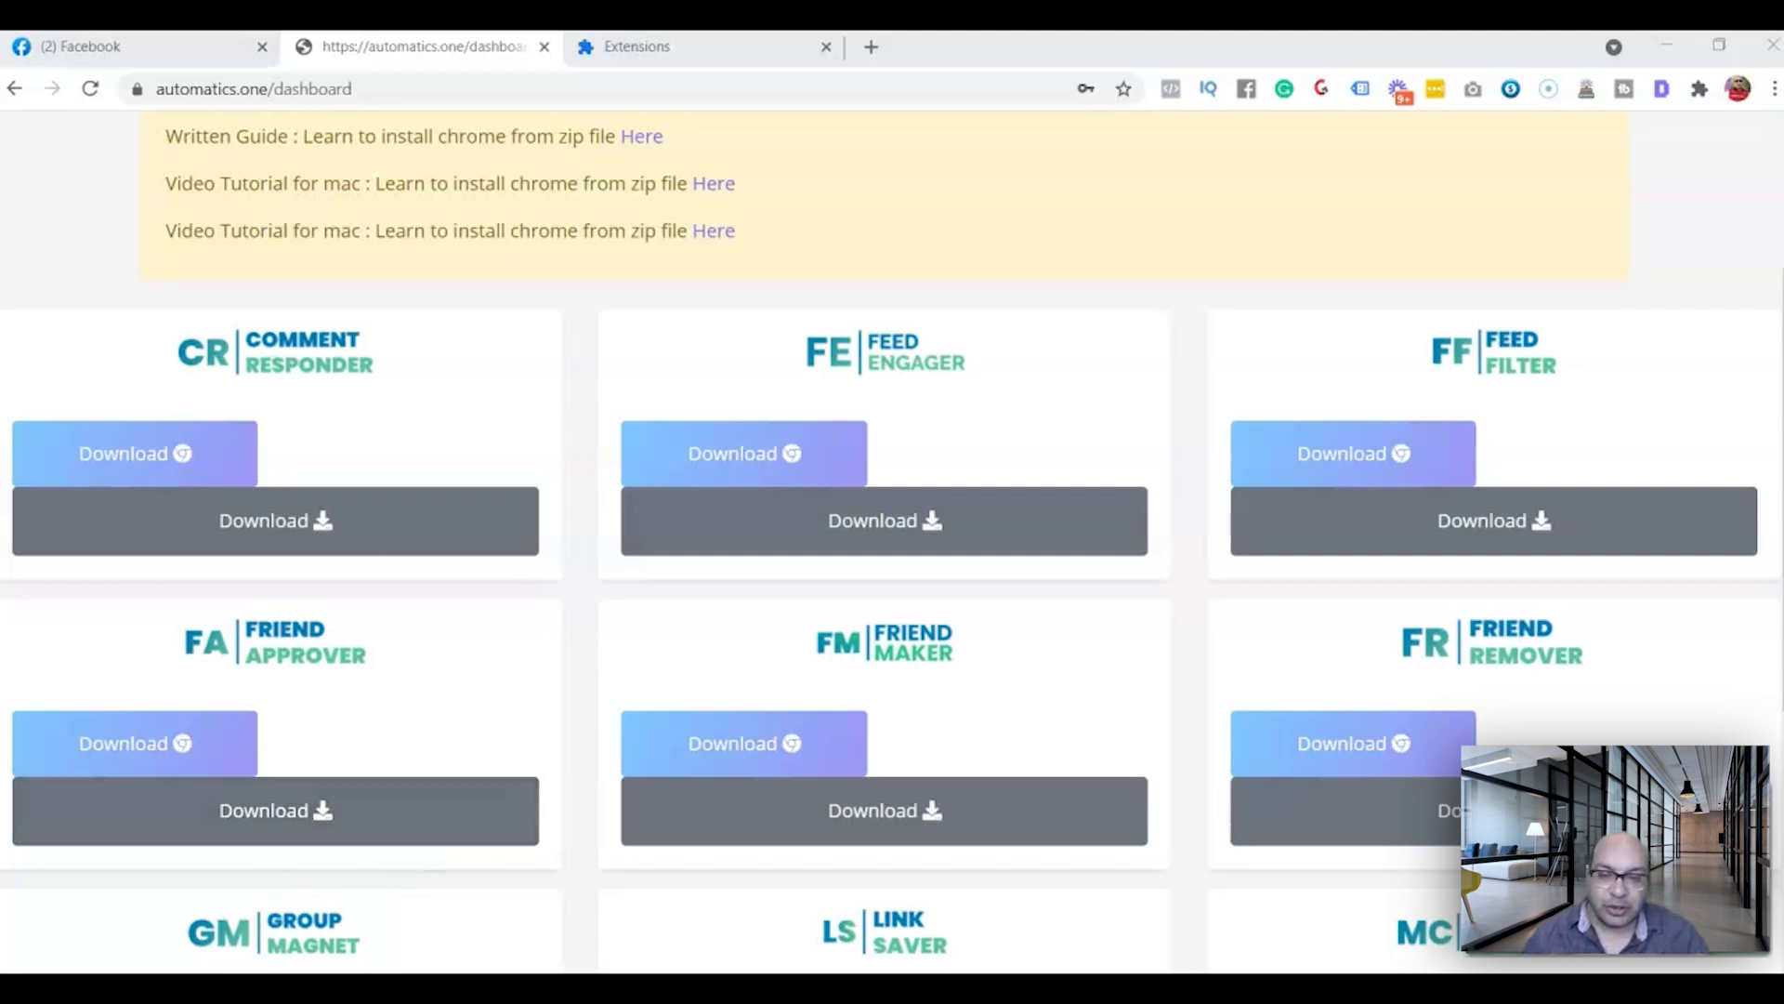
key("ctrl+Tab")
left_click(334, 47)
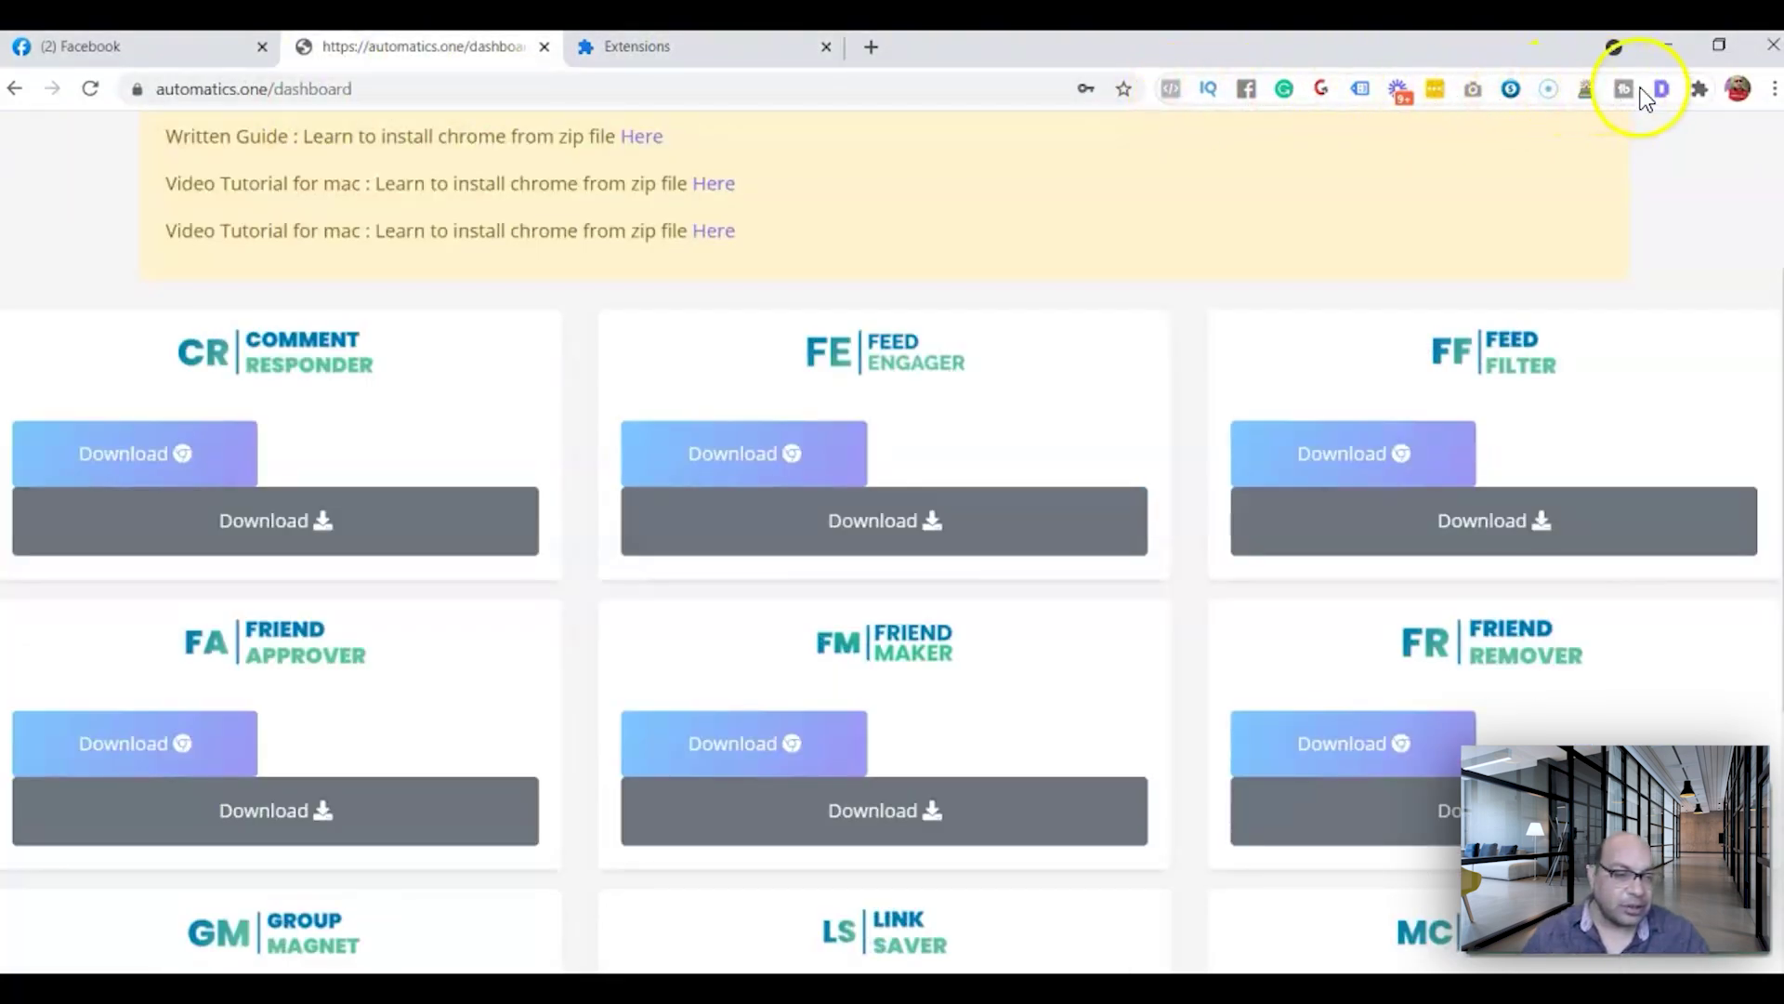
left_click(1700, 89)
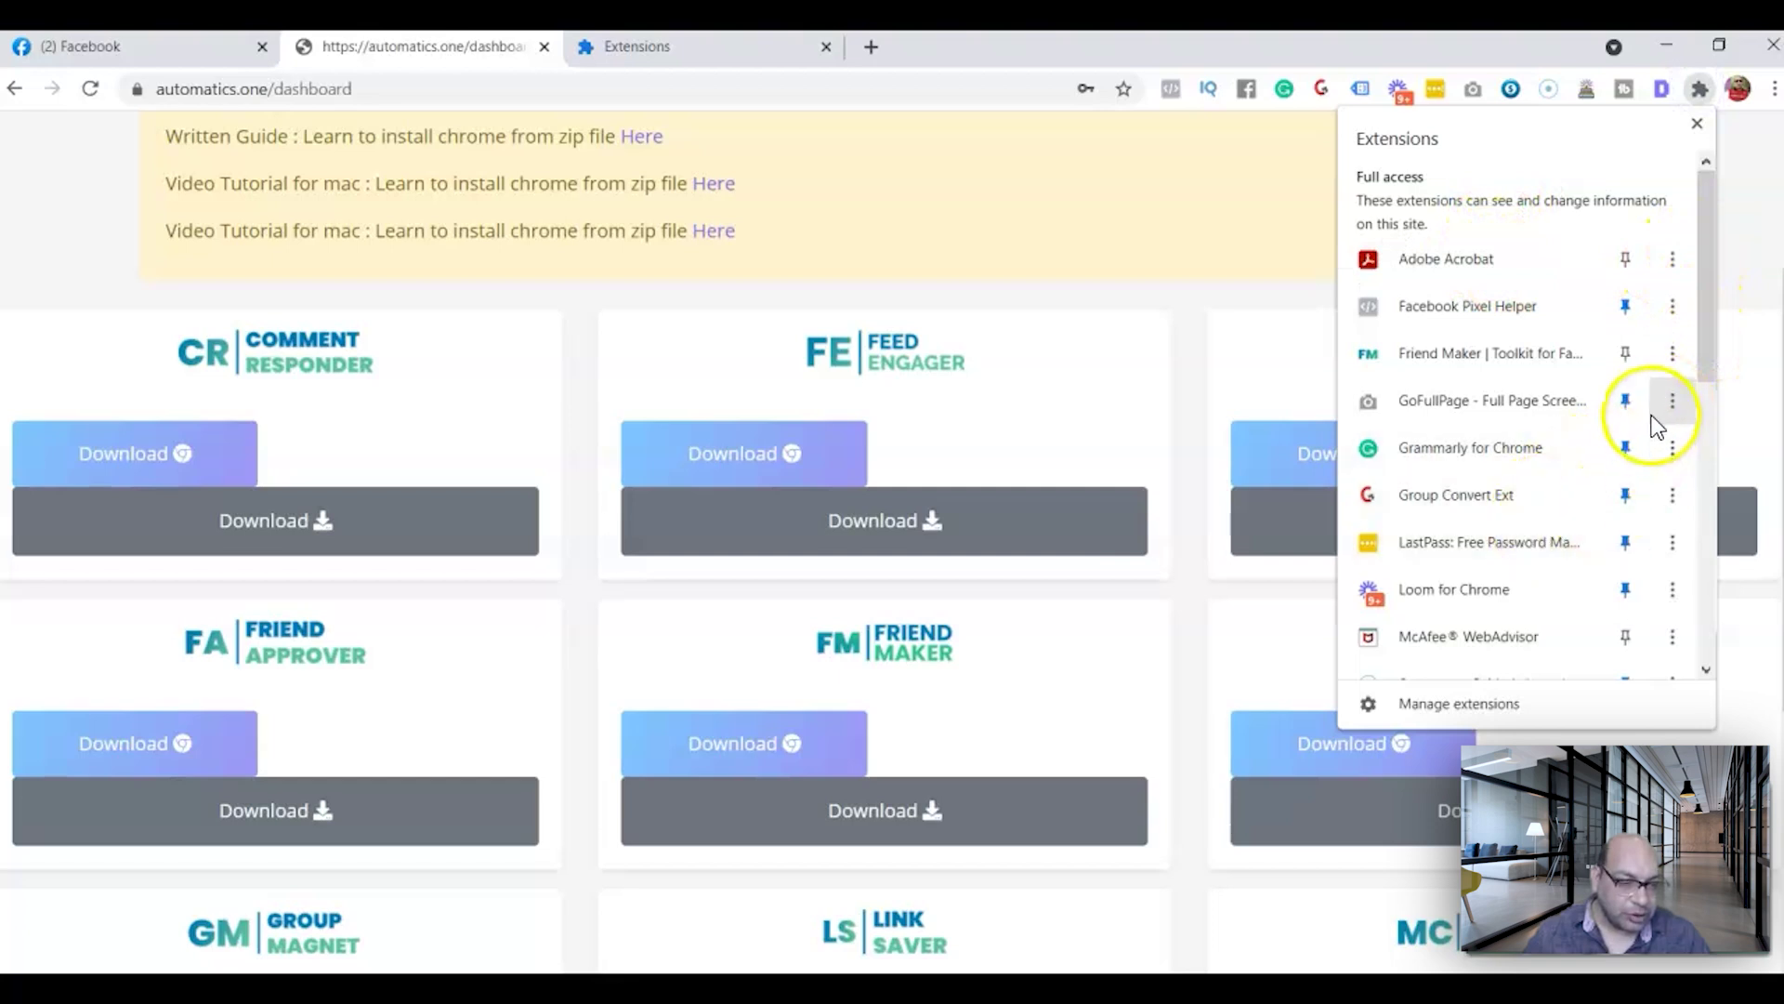
left_click(1624, 355)
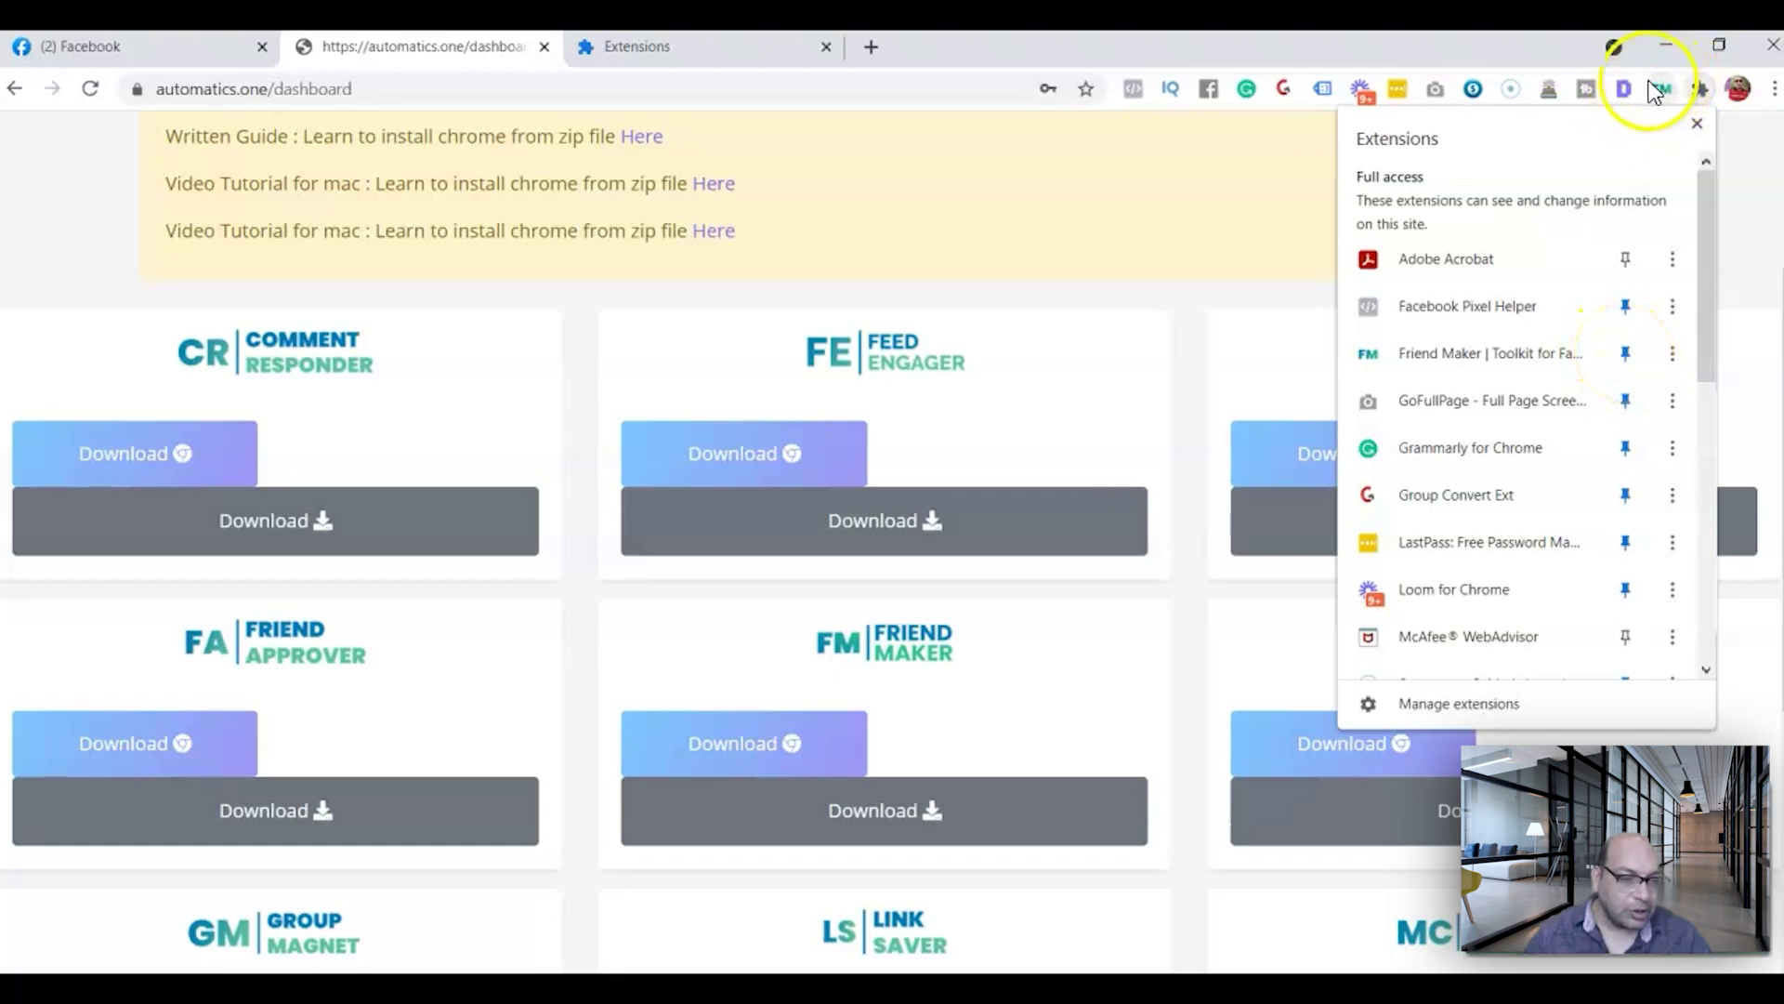
left_click(1699, 126)
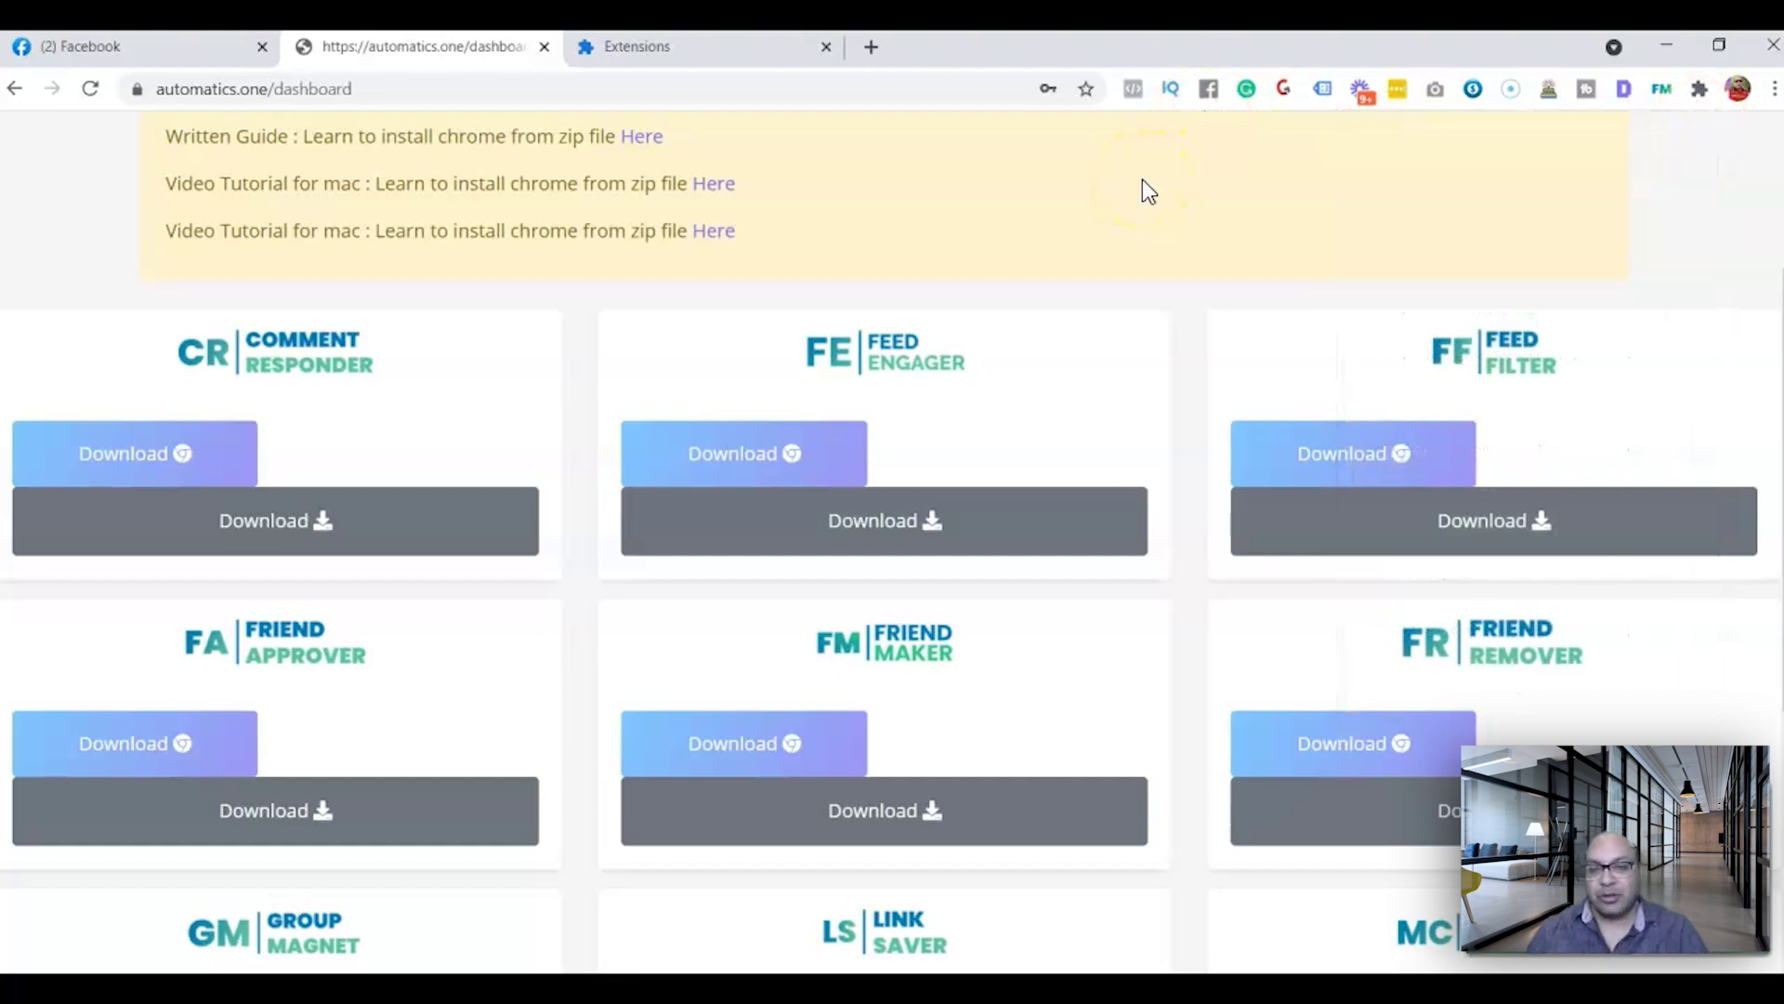
Step: Switch to Facebook, open the Friend Maker extension there and browse the list of joined groups
left_click(93, 119)
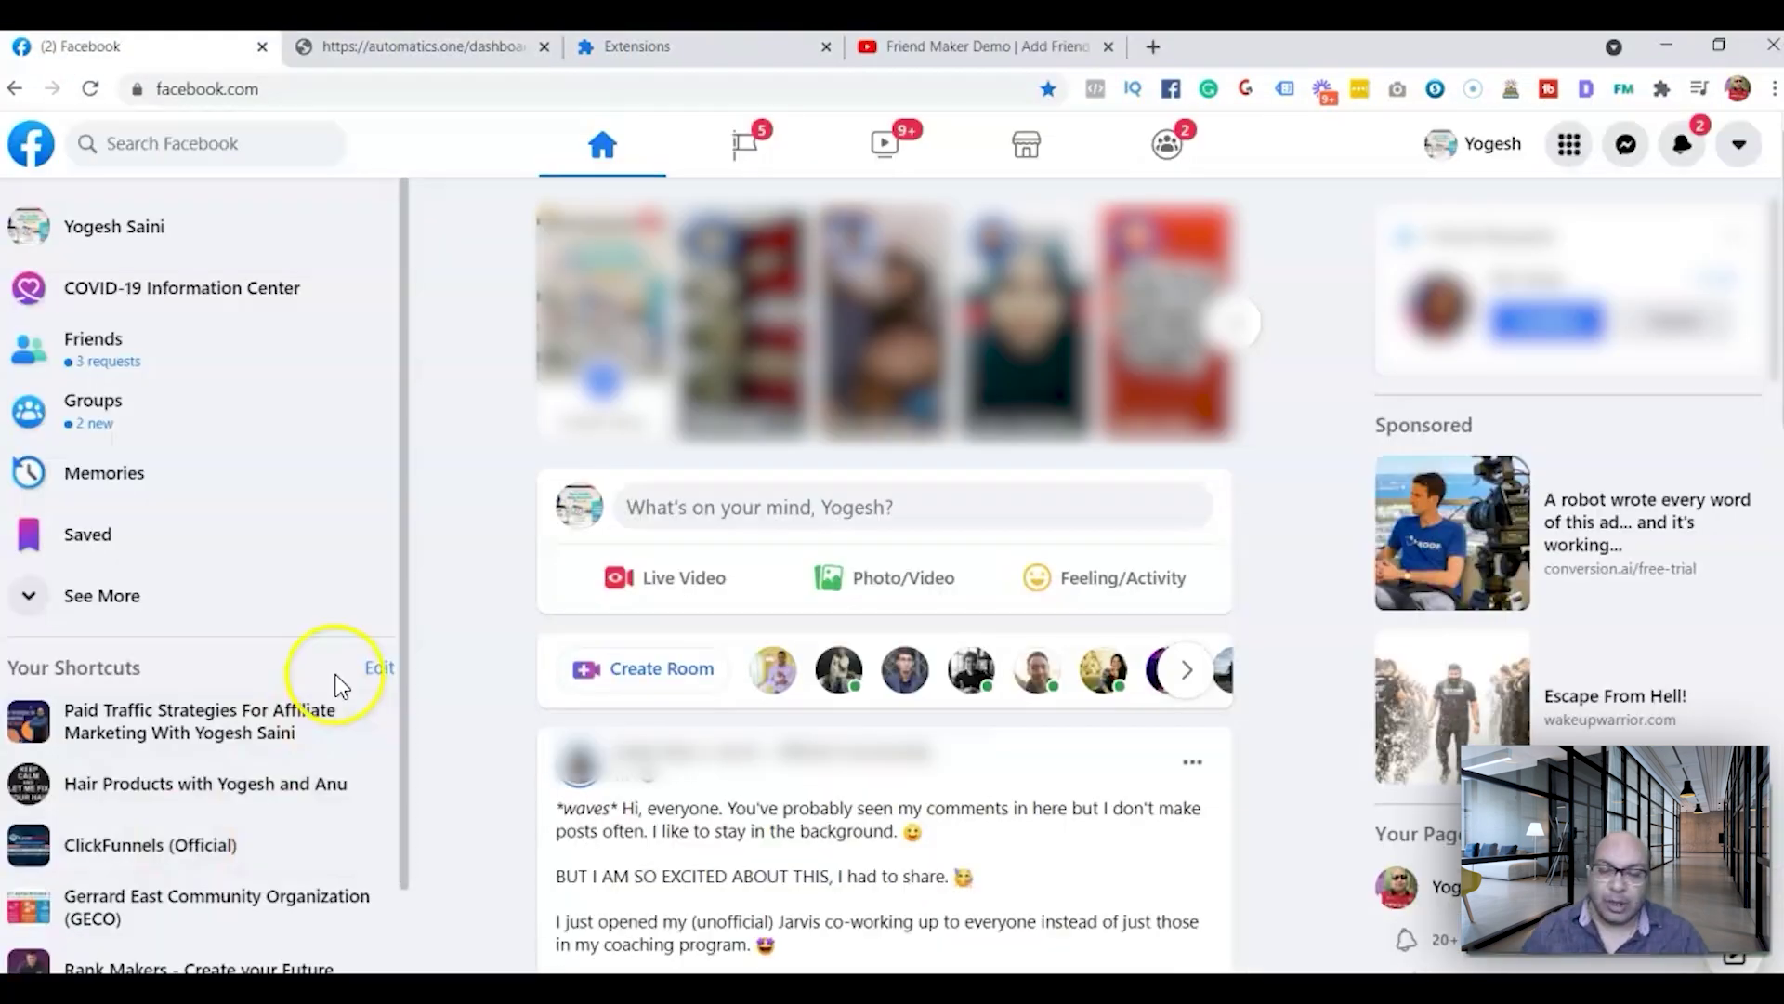
left_click(1625, 91)
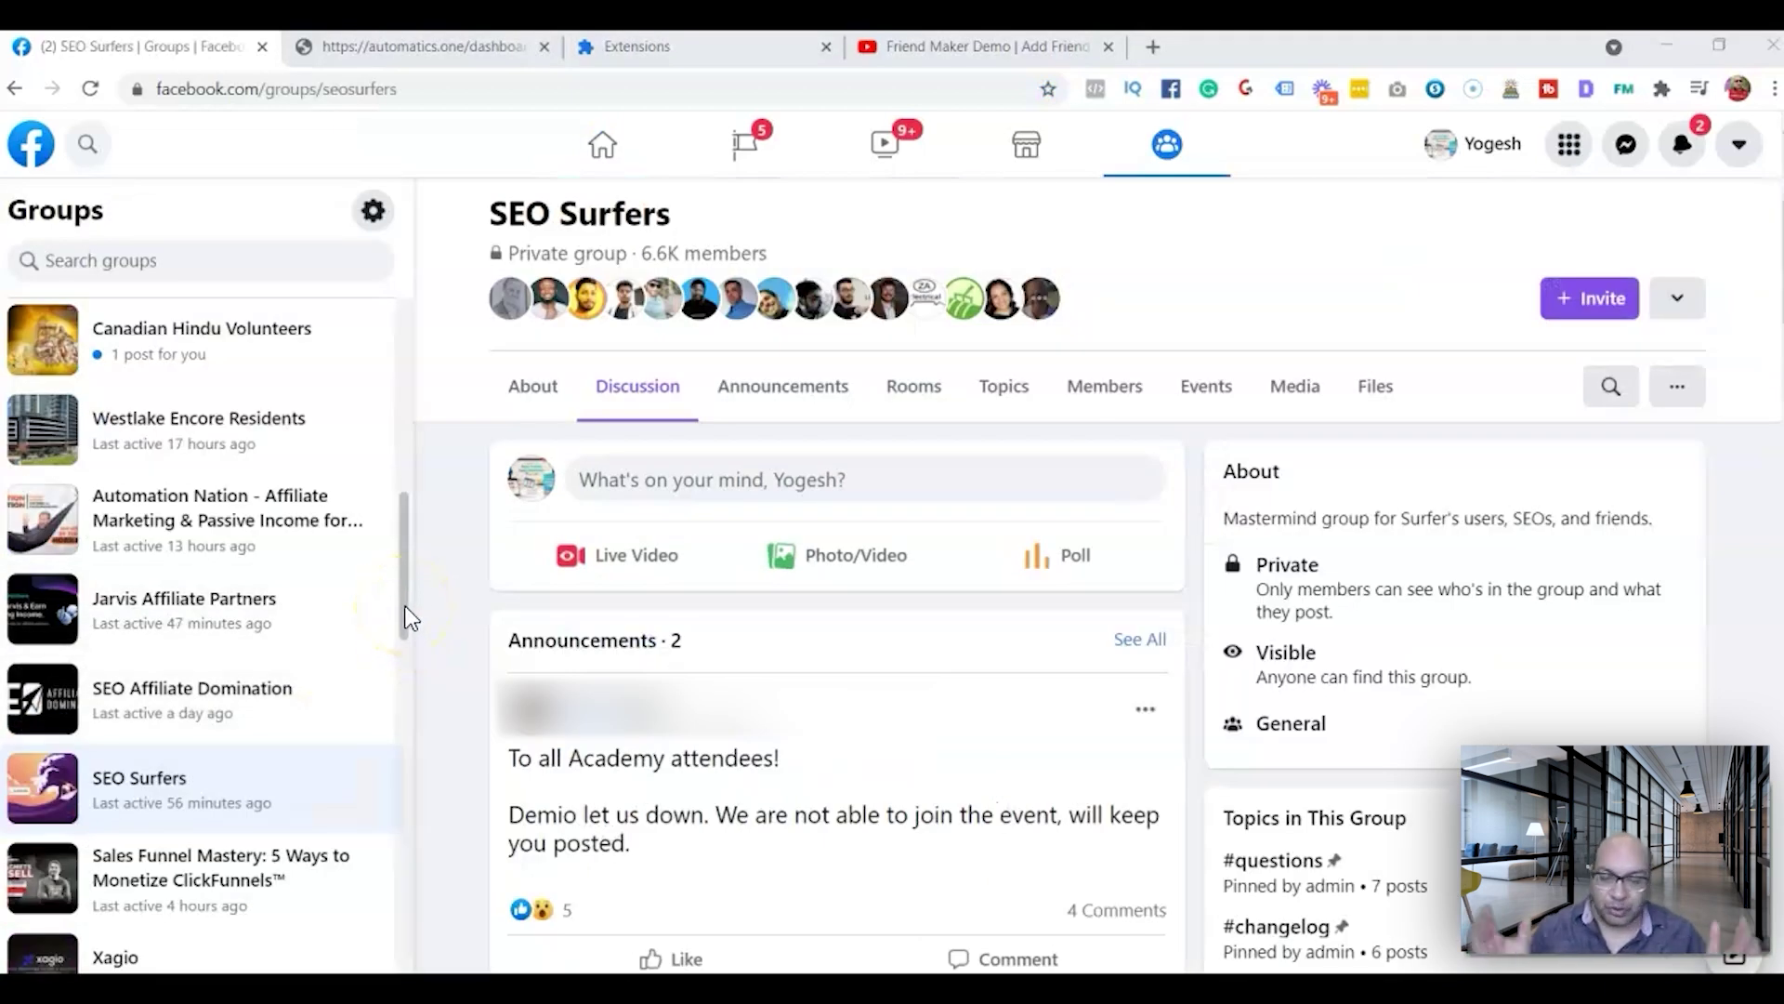
mouse_move(409, 618)
left_mouse_down()
mouse_move(403, 605)
mouse_move(404, 675)
mouse_move(397, 649)
left_mouse_up()
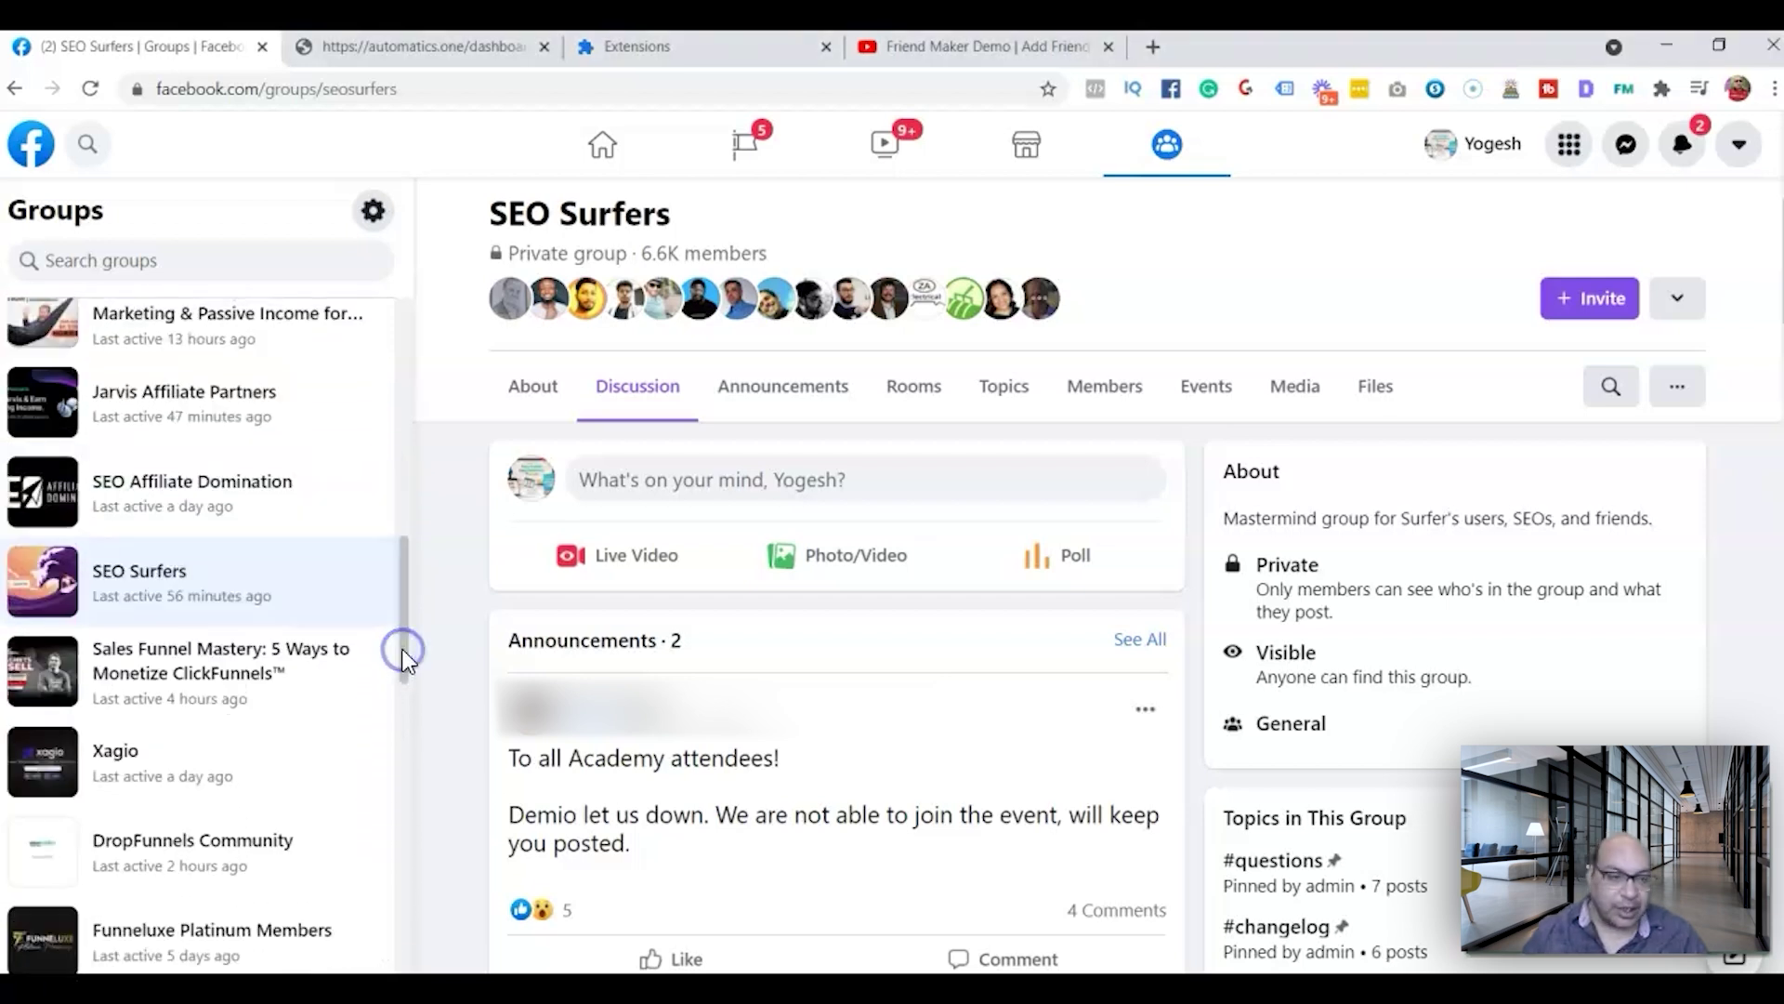
left_click(1624, 89)
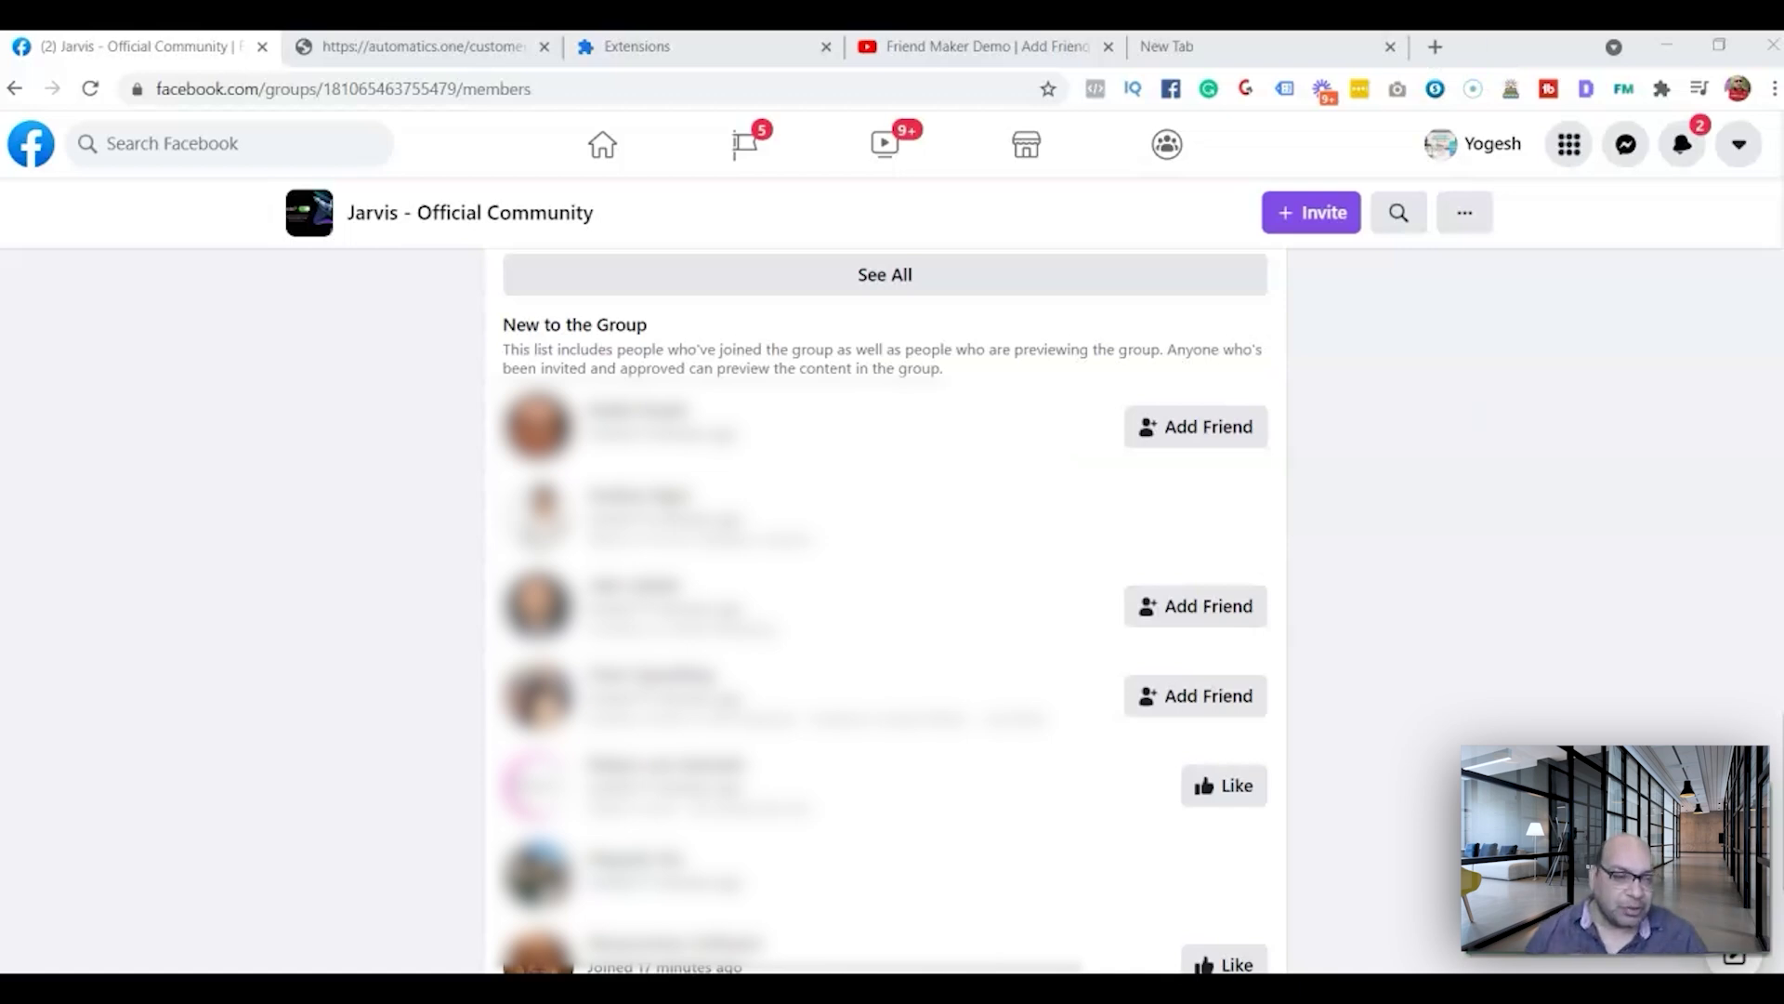
Step: Open Friend Maker on the Jarvis - Official Community members page and set the number of requests to 5
left_click(1621, 87)
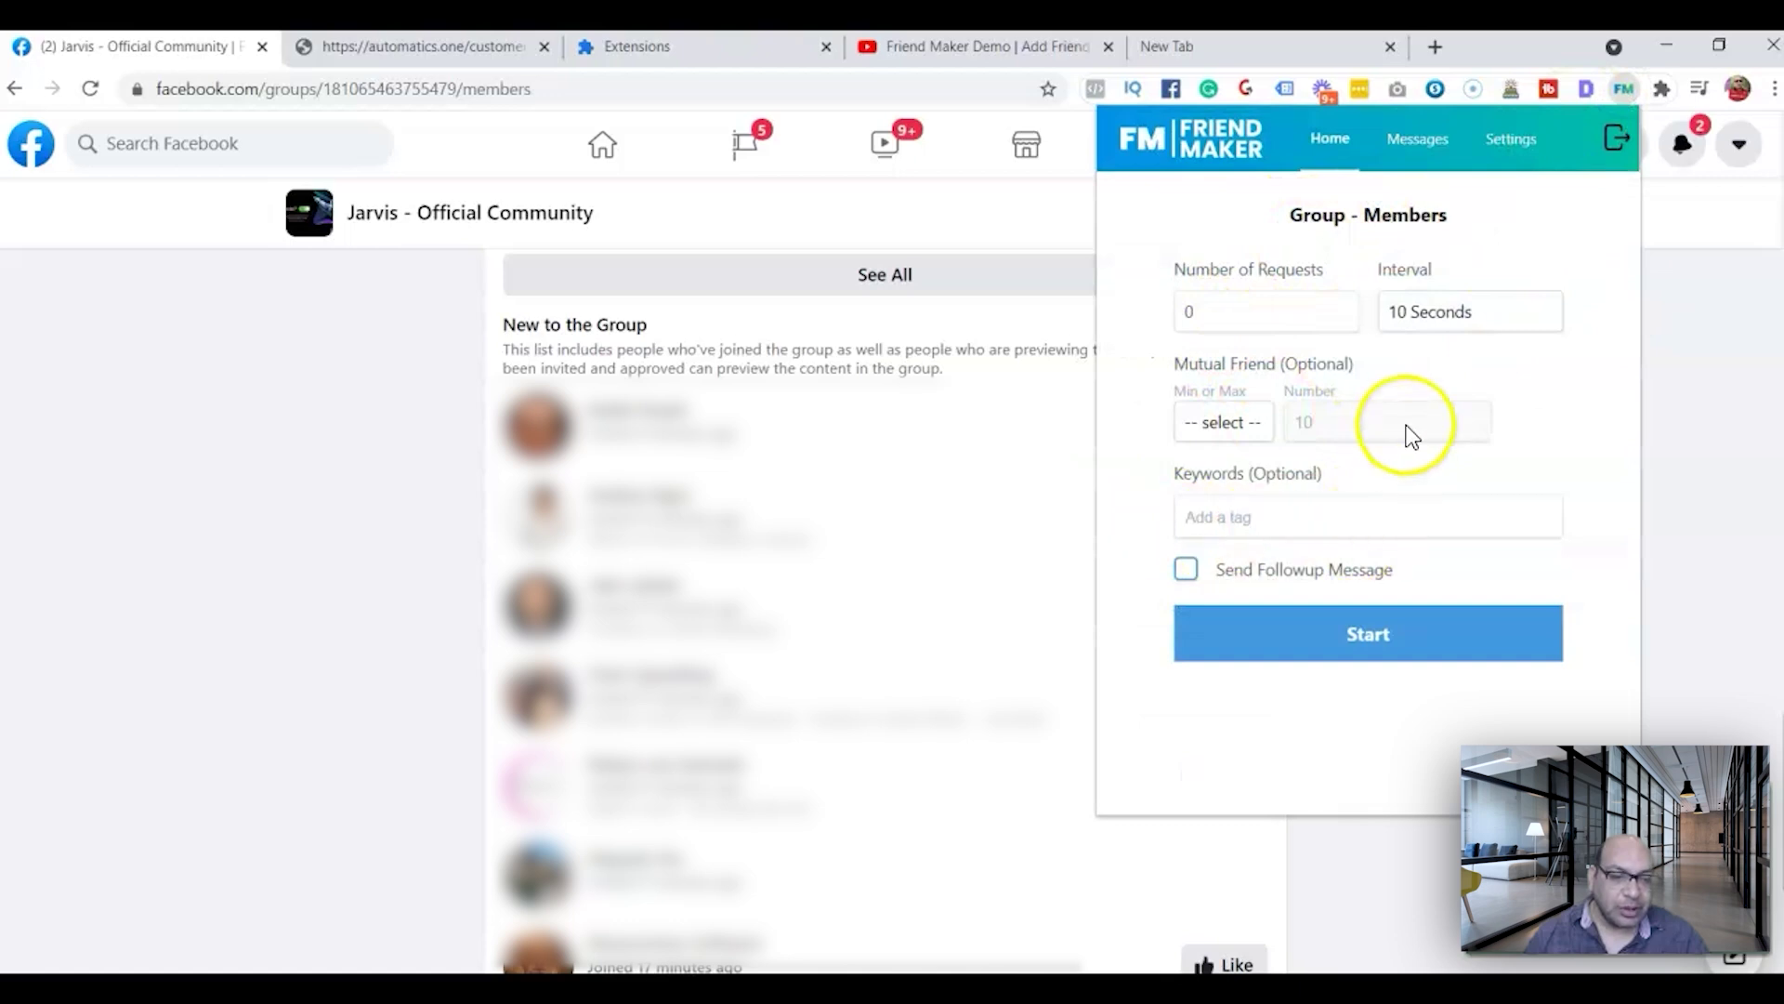
left_click(1223, 313)
type("5")
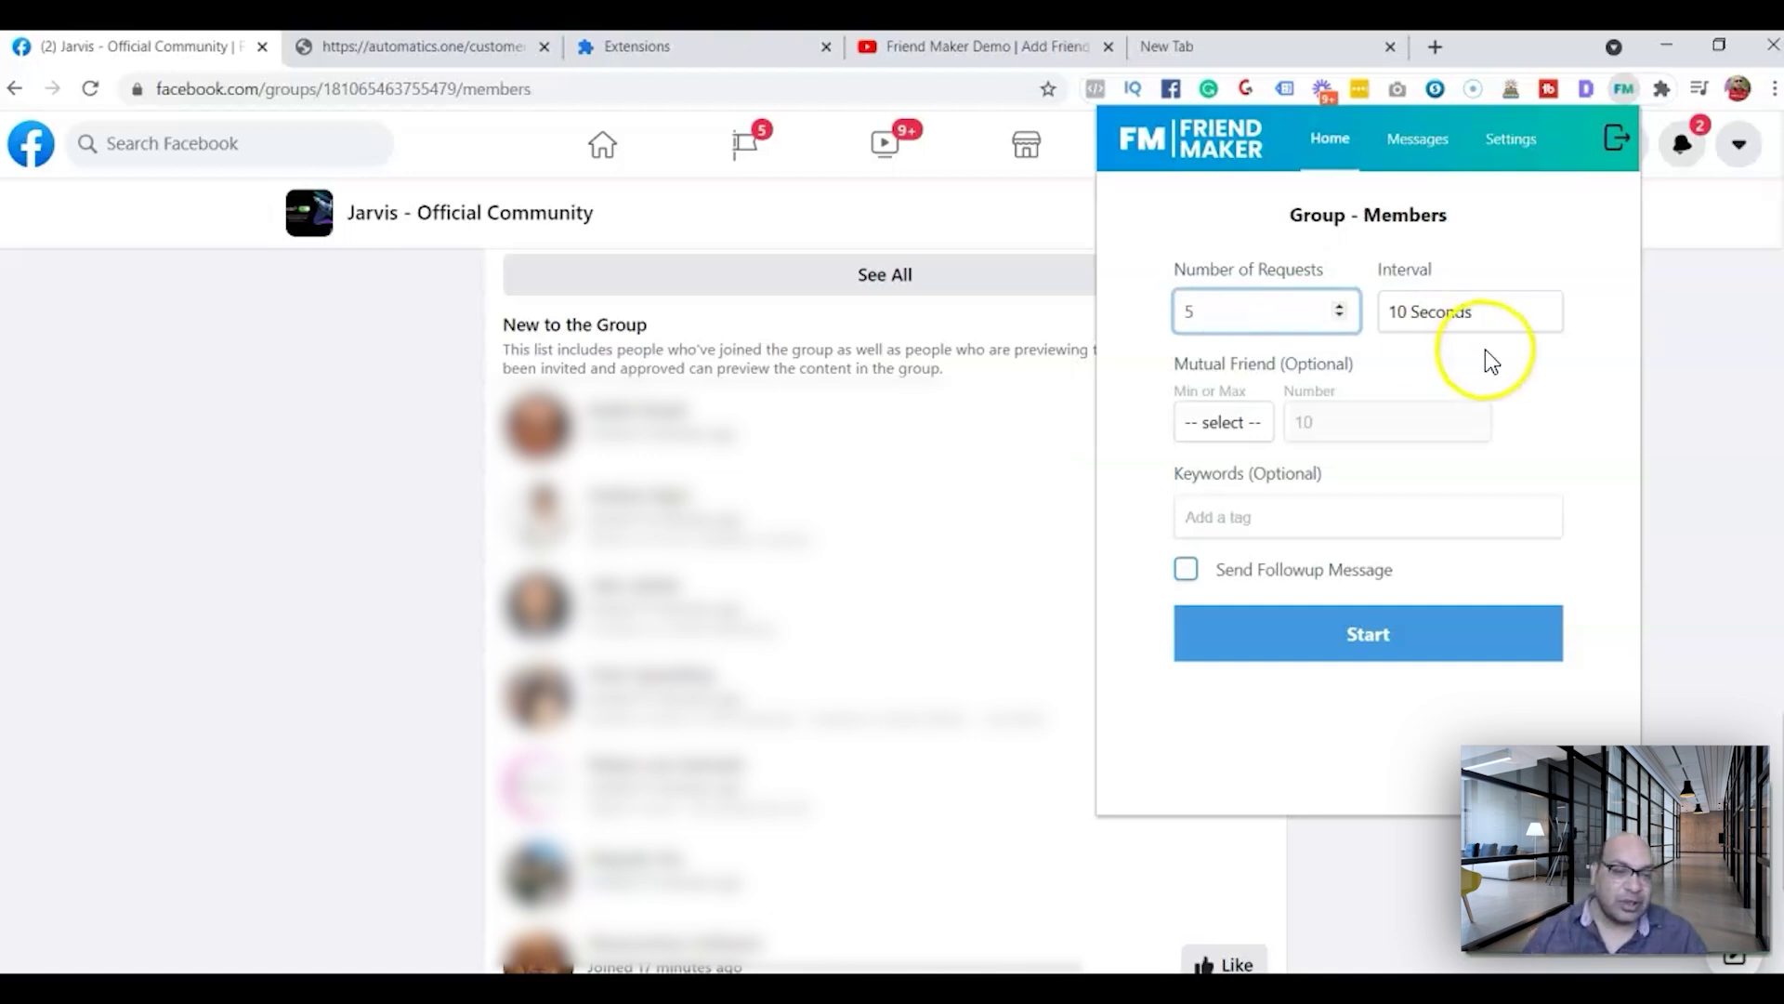
Step: Set the optional mutual friend filter to More Than 20
left_click(1251, 416)
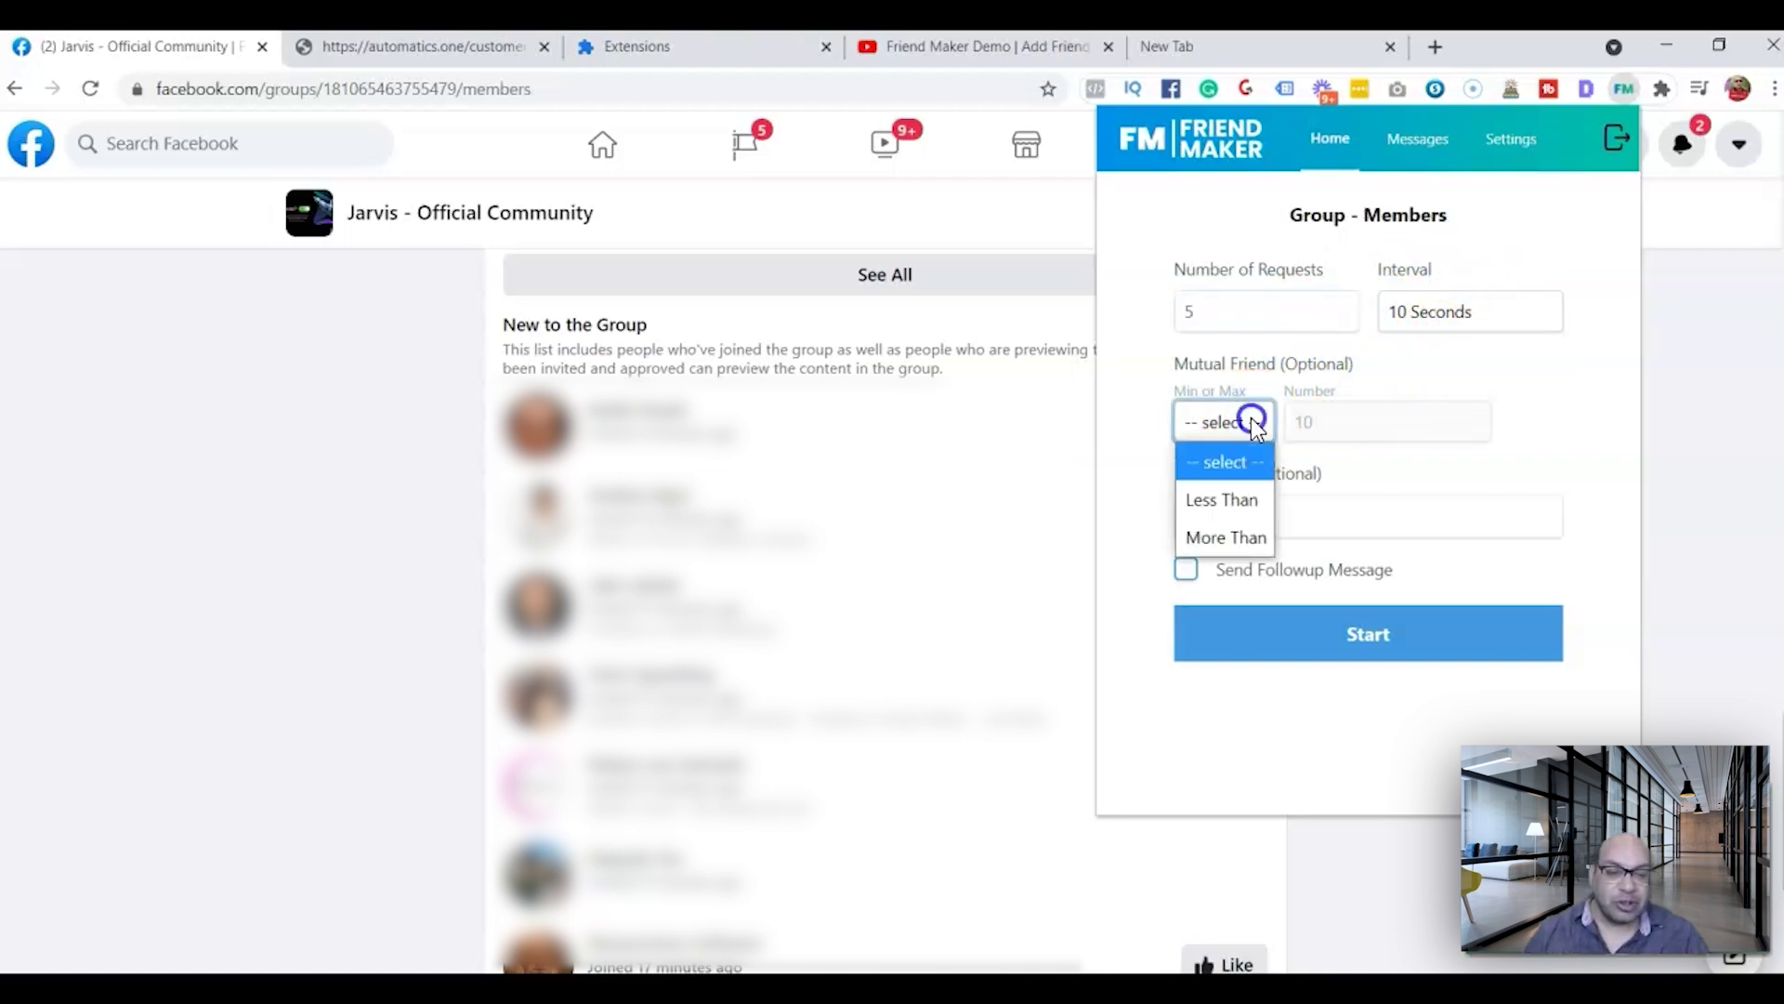
left_click(1243, 535)
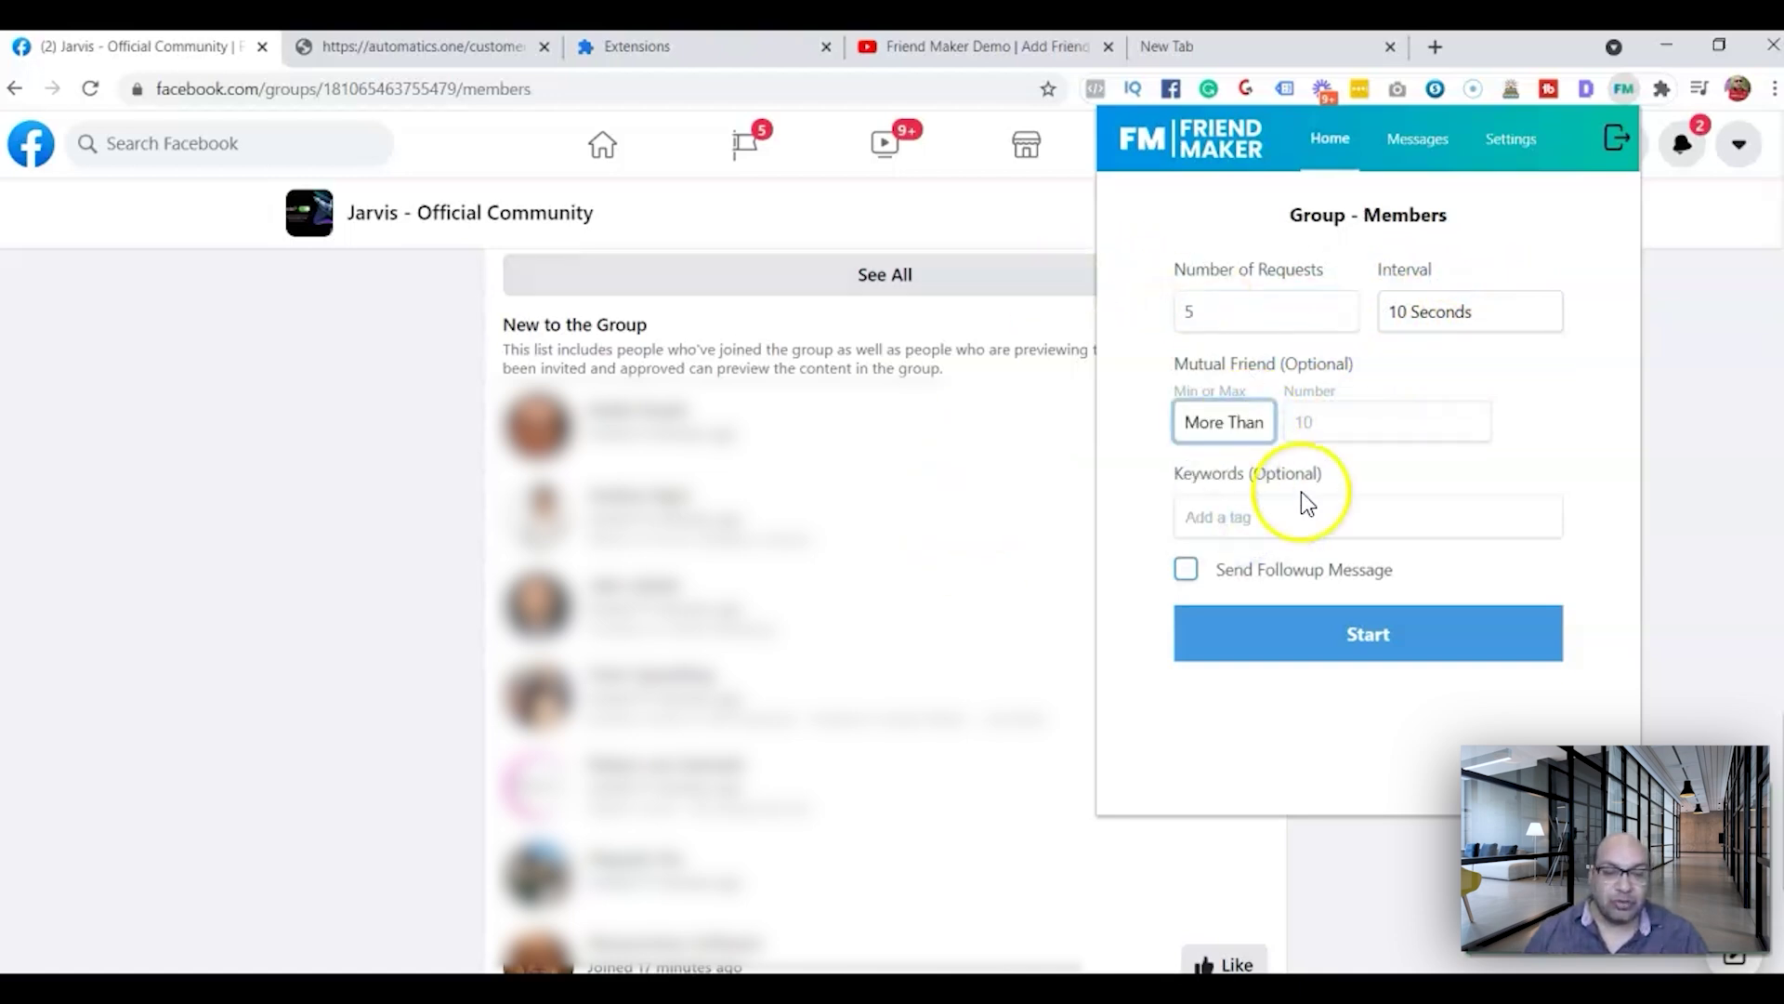
left_click(1350, 426)
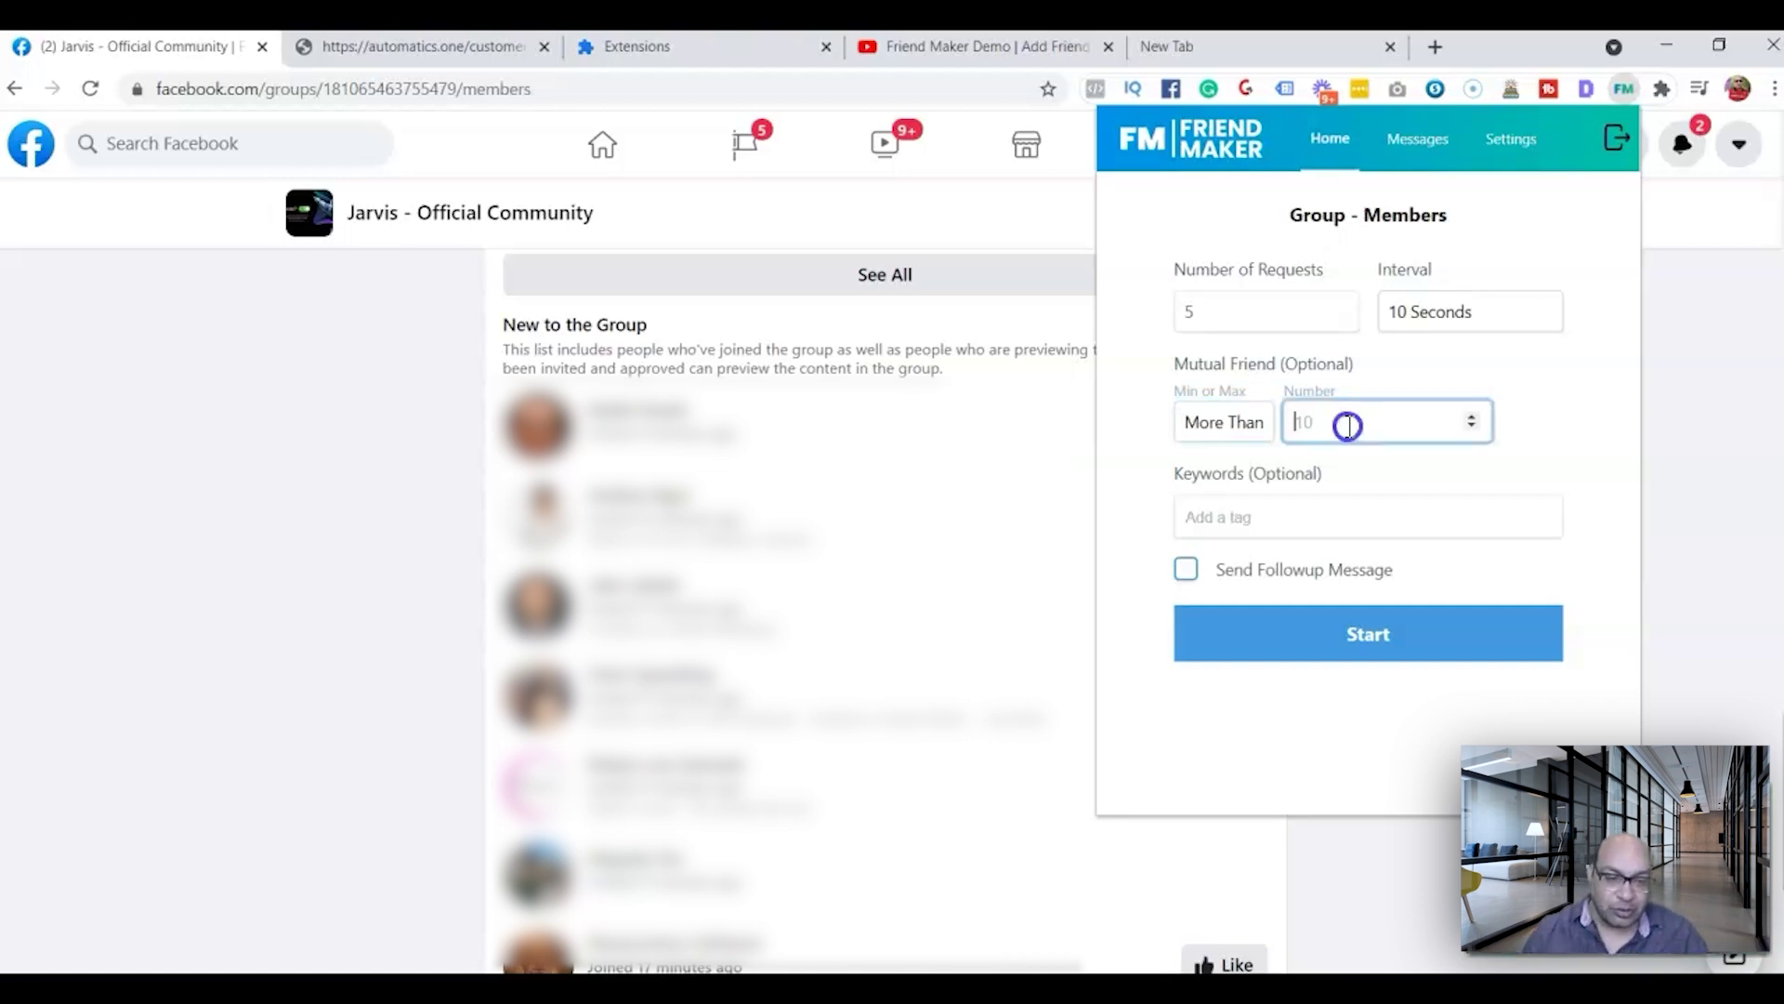
type("20")
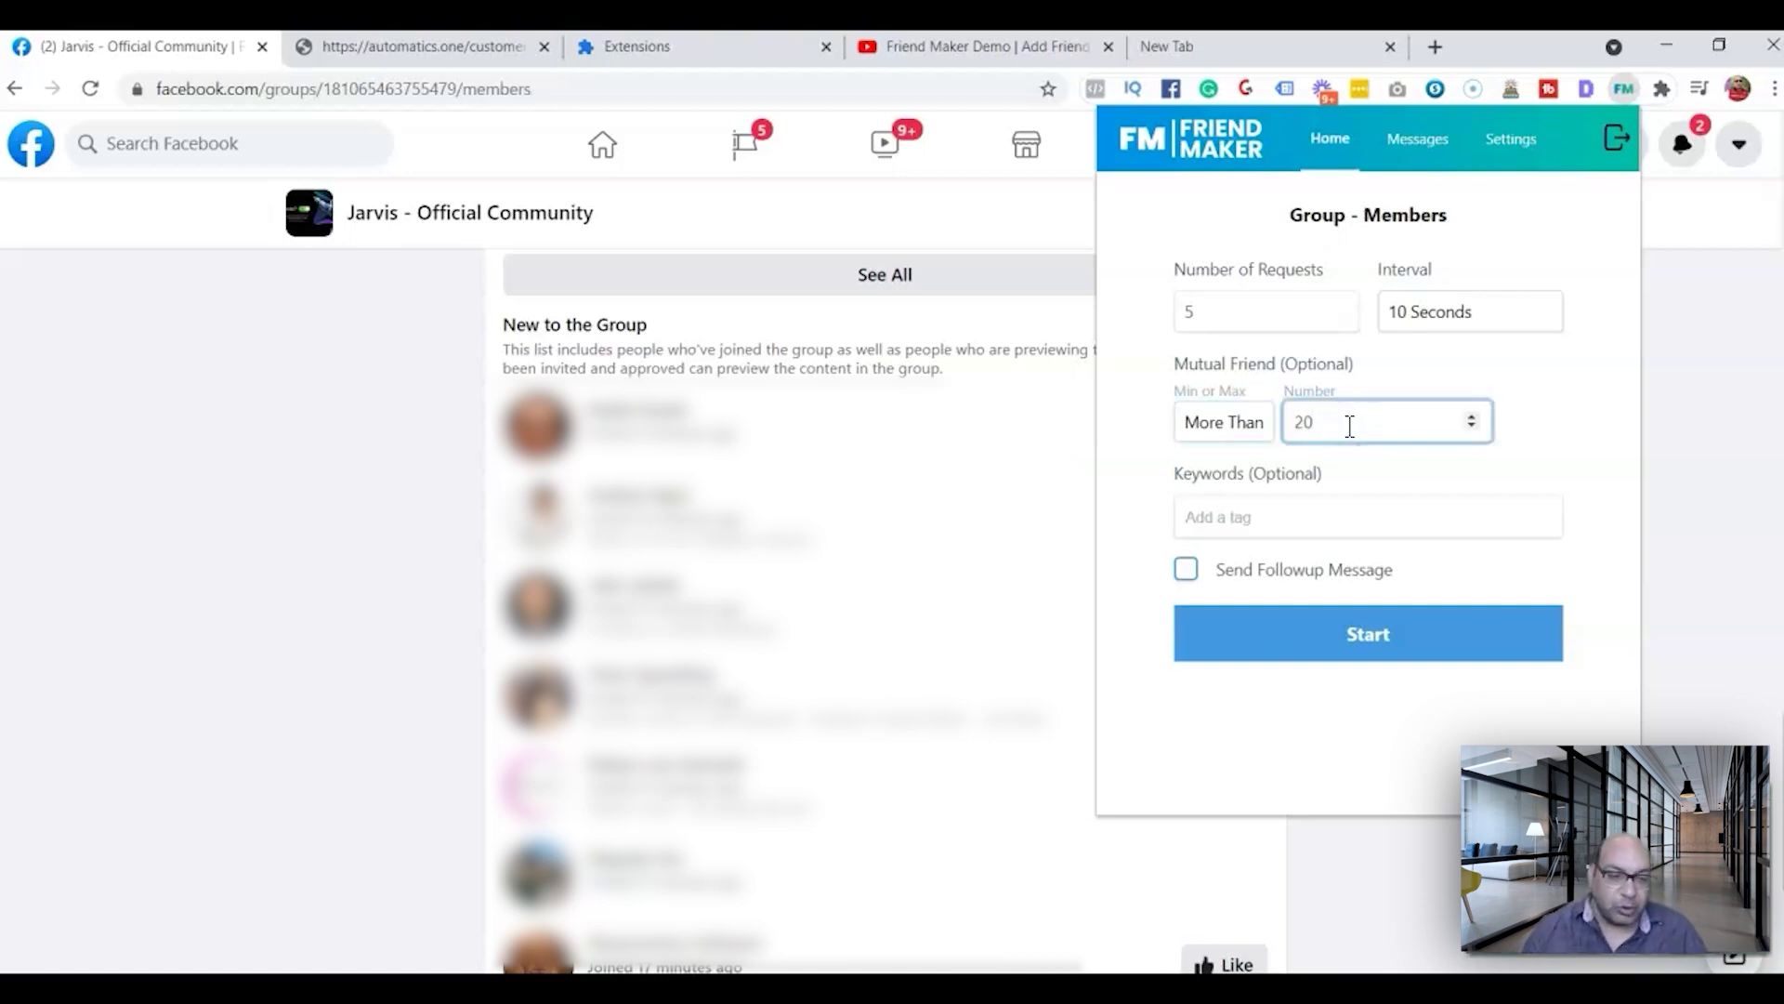
Step: Add the keyword tags writers, Bloggers, Content Creater, Agency and Online marketers to the request filter
left_click(1256, 517)
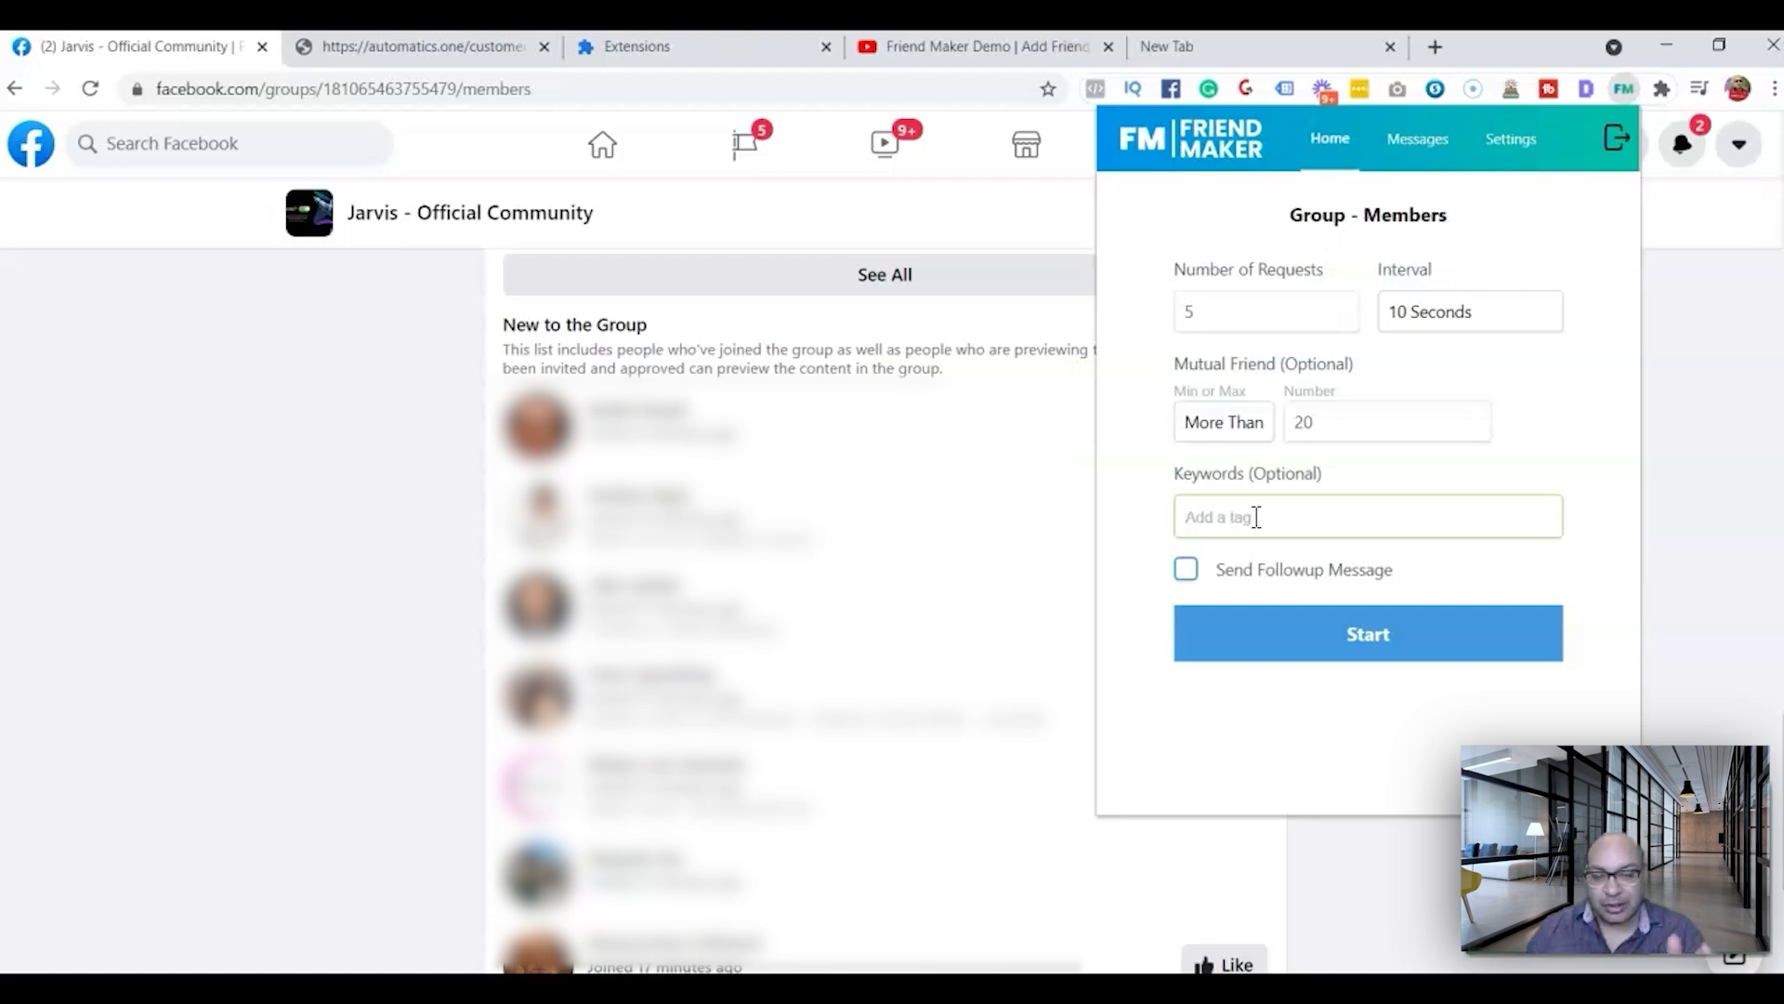
type("writers")
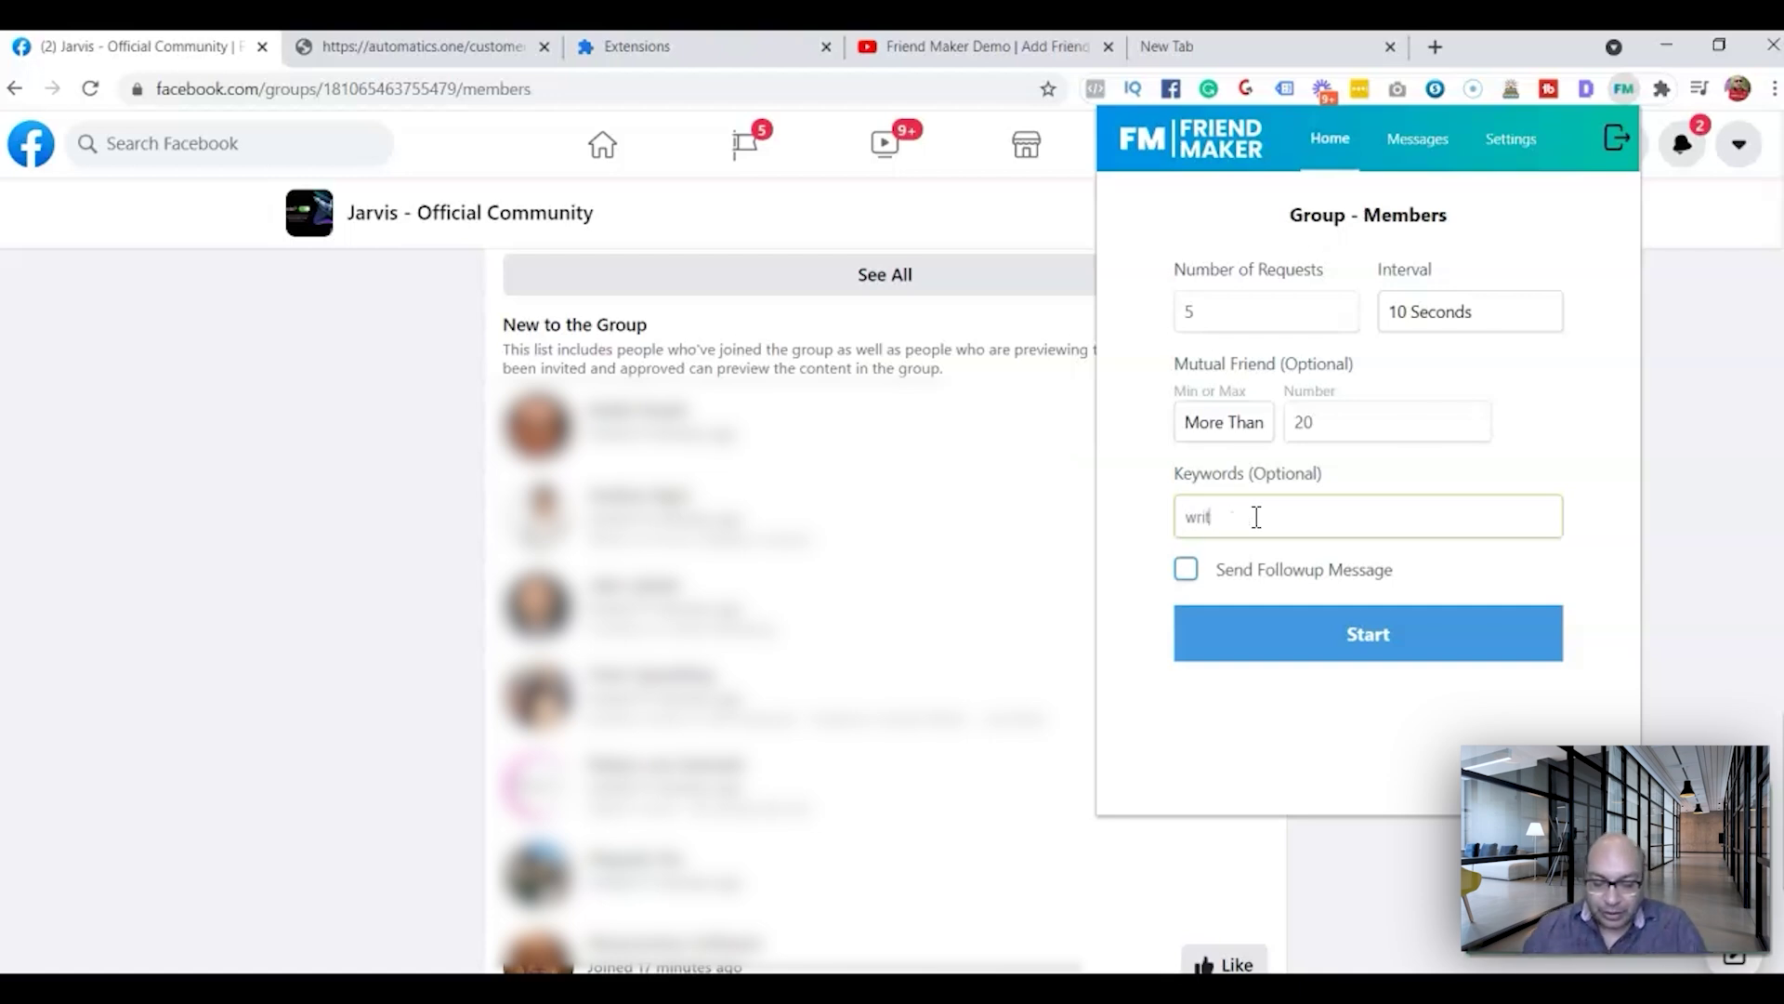
key("Return")
type("Bloggers")
key("Return")
type("Content Creater")
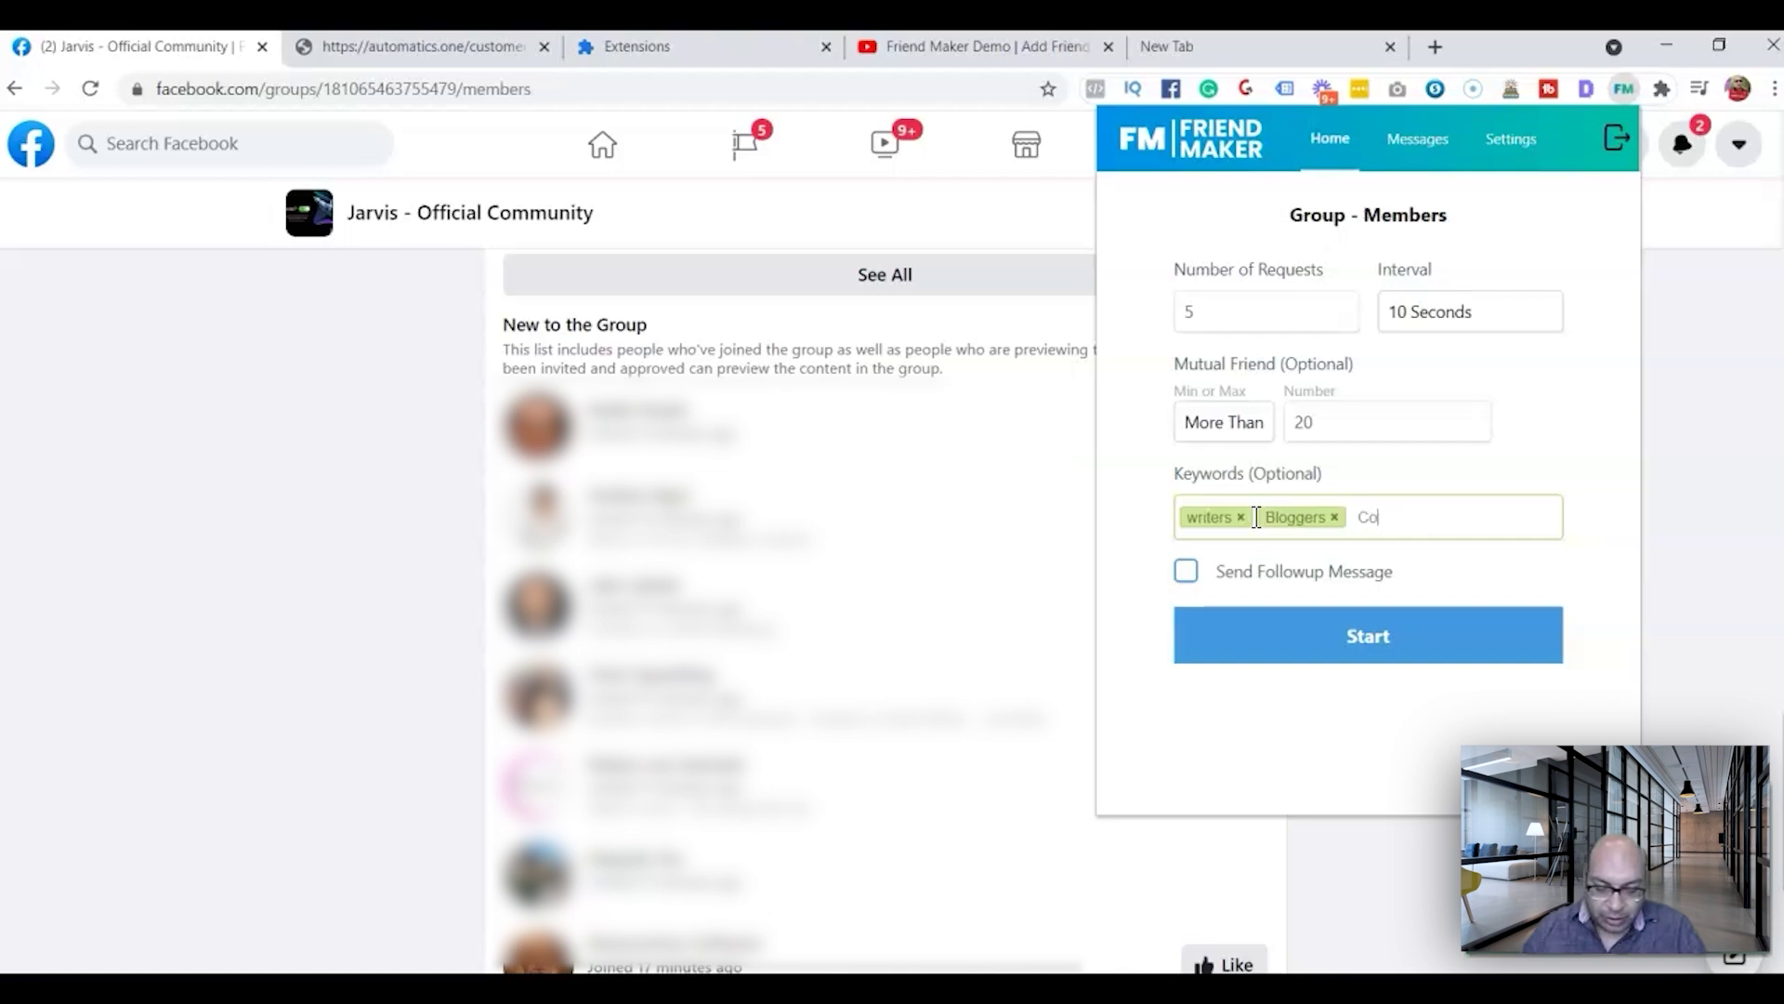
key("Return")
type("Agency")
key("Return")
type("Online M")
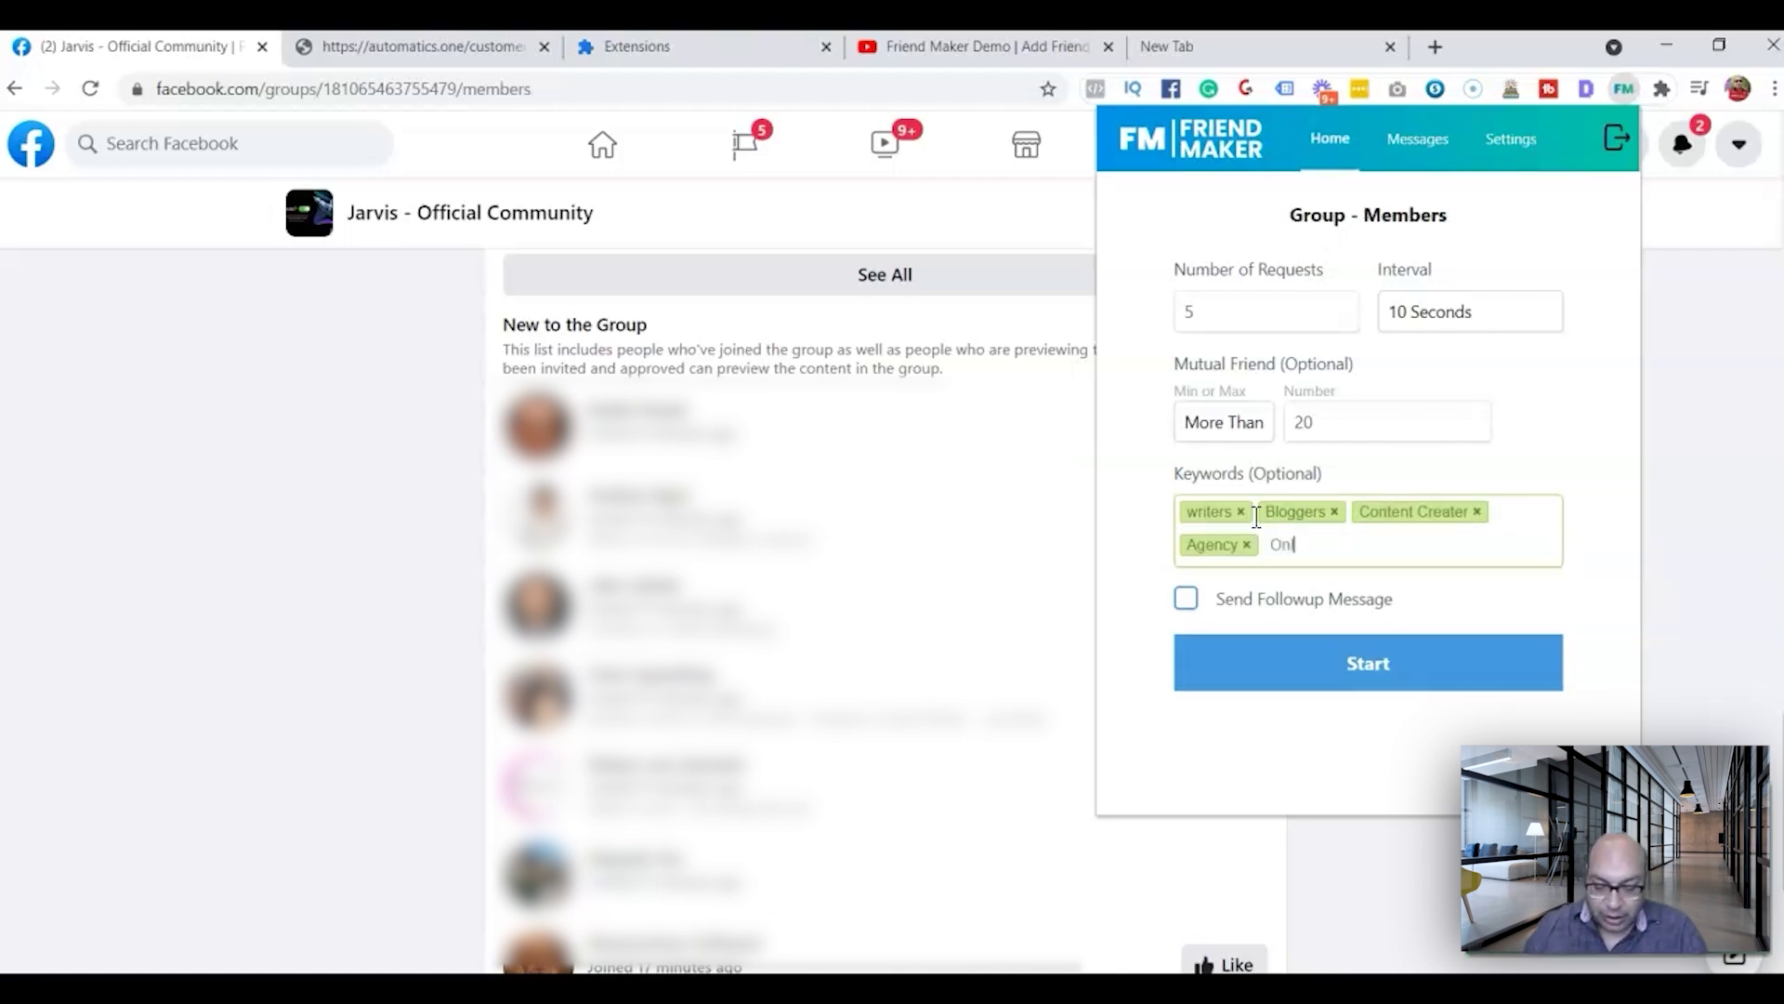
type("arketers")
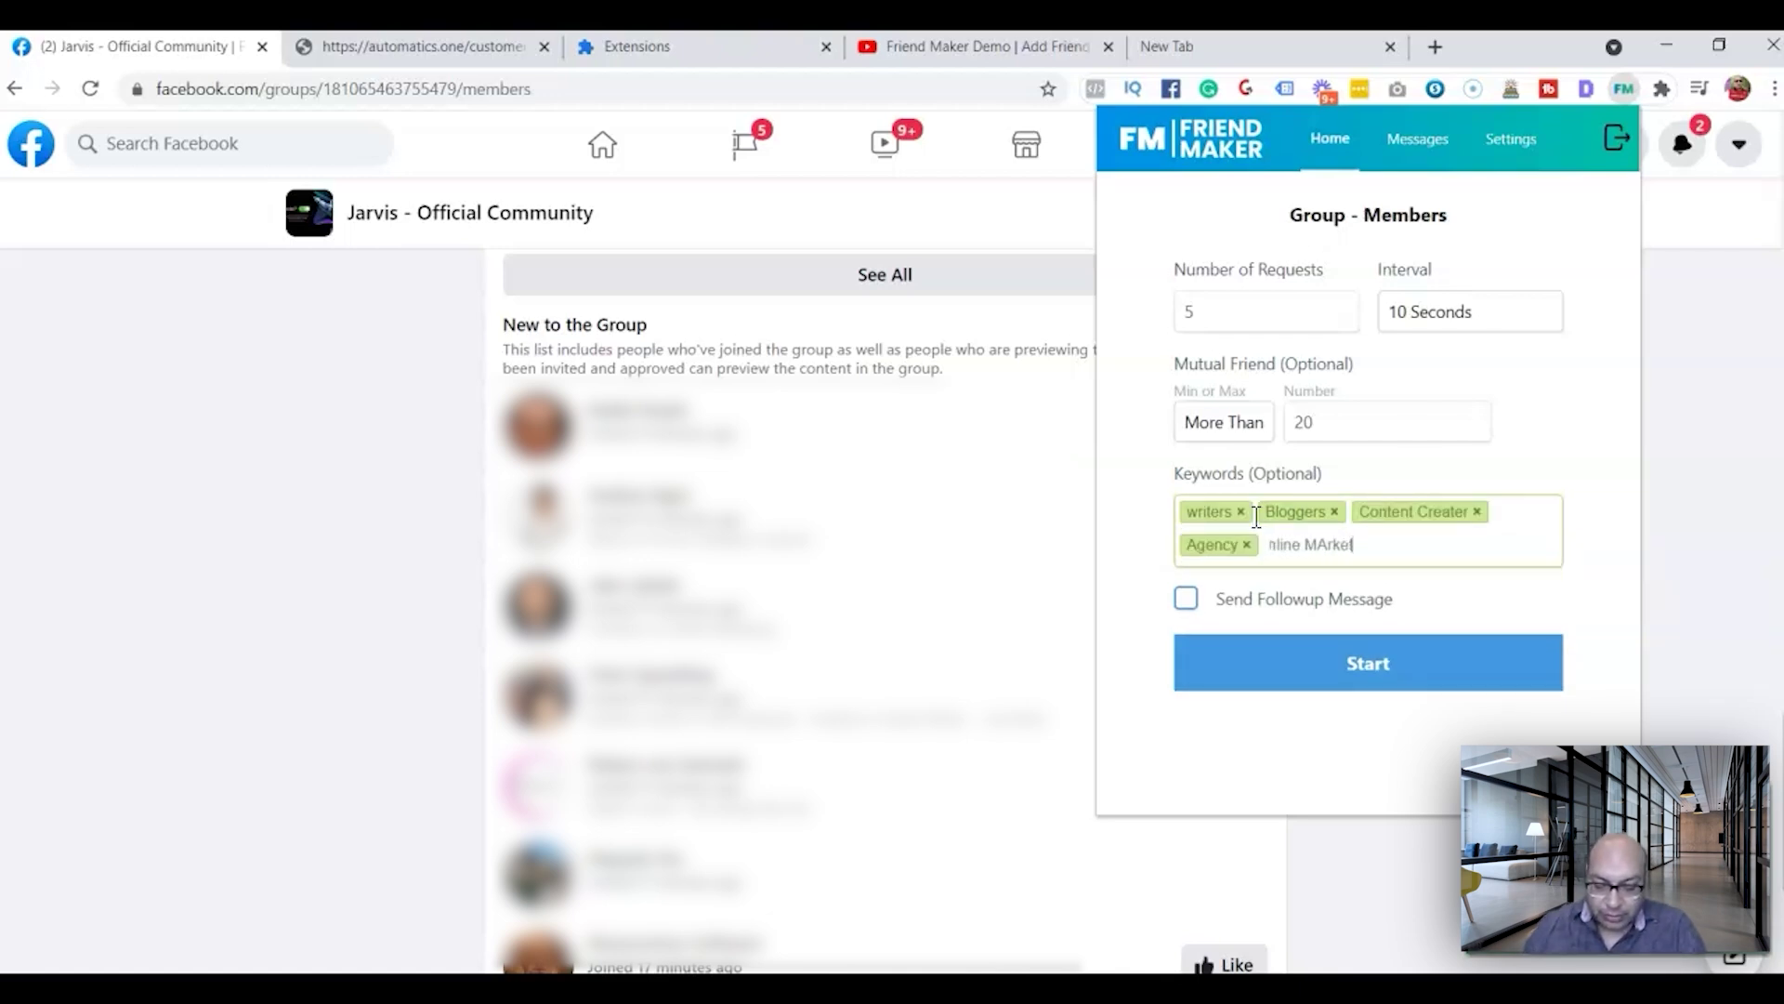
key("Return")
left_click(1266, 537)
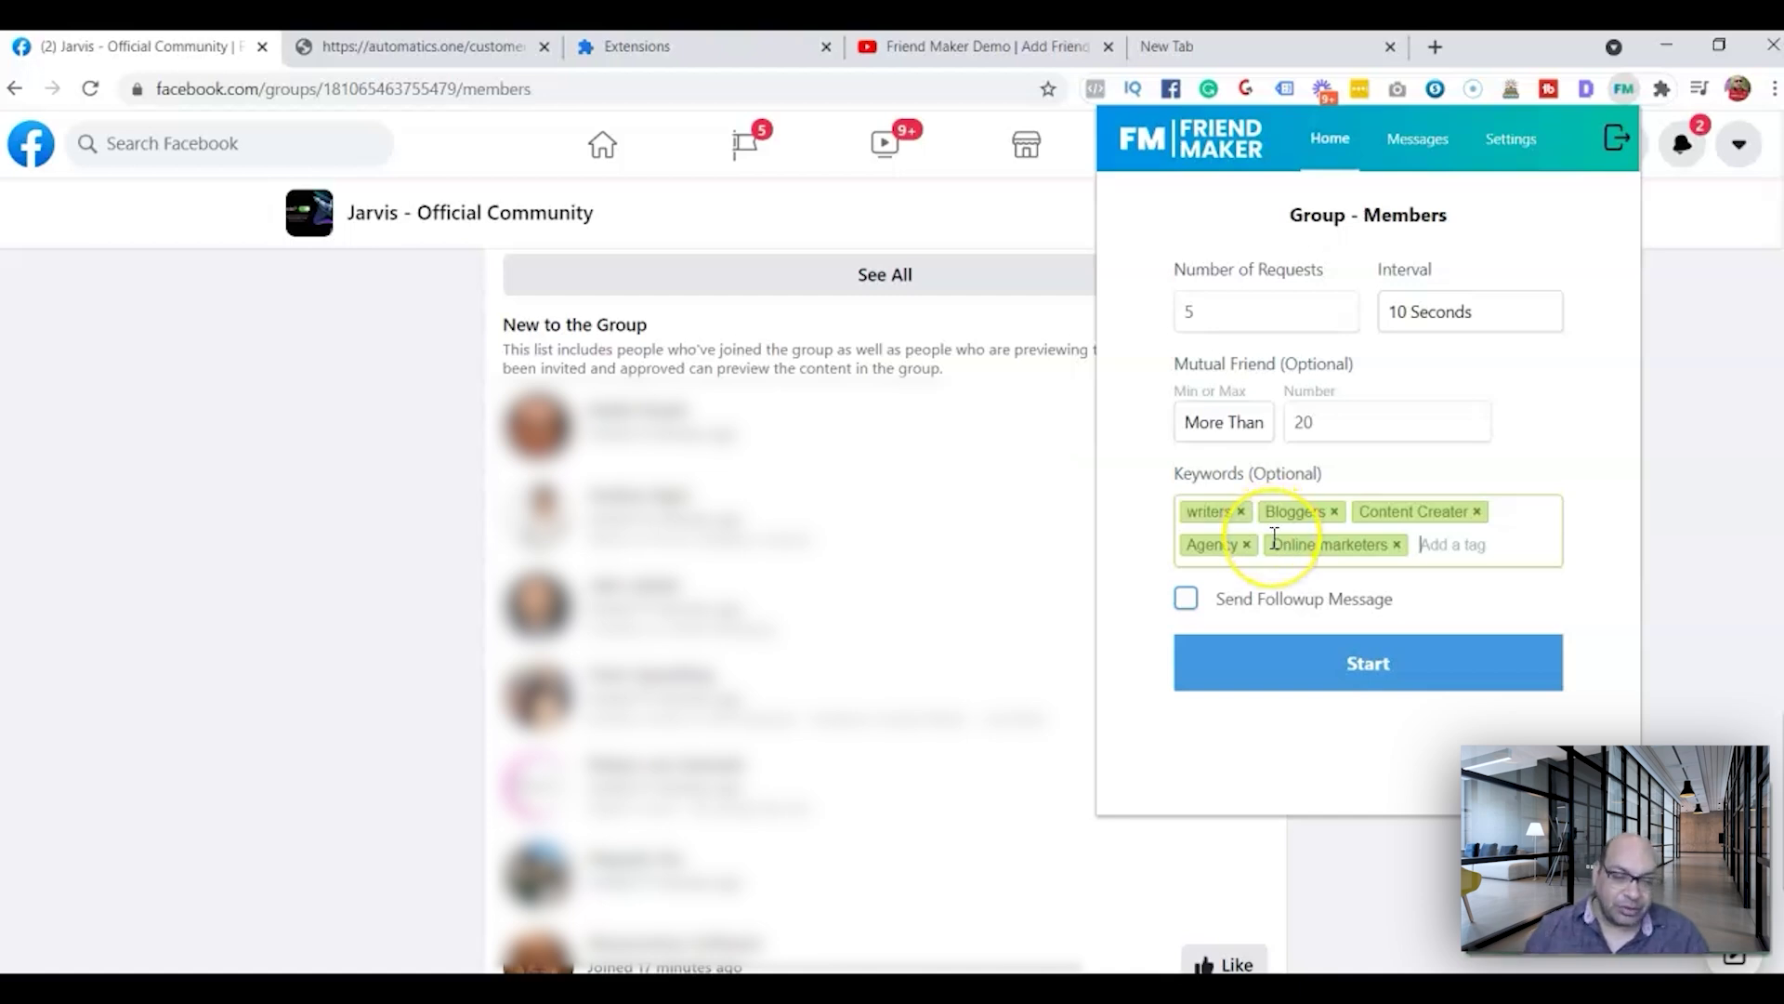
Step: Enable sending a follow-up message and bring its message group and delivery options into view
left_click(1187, 599)
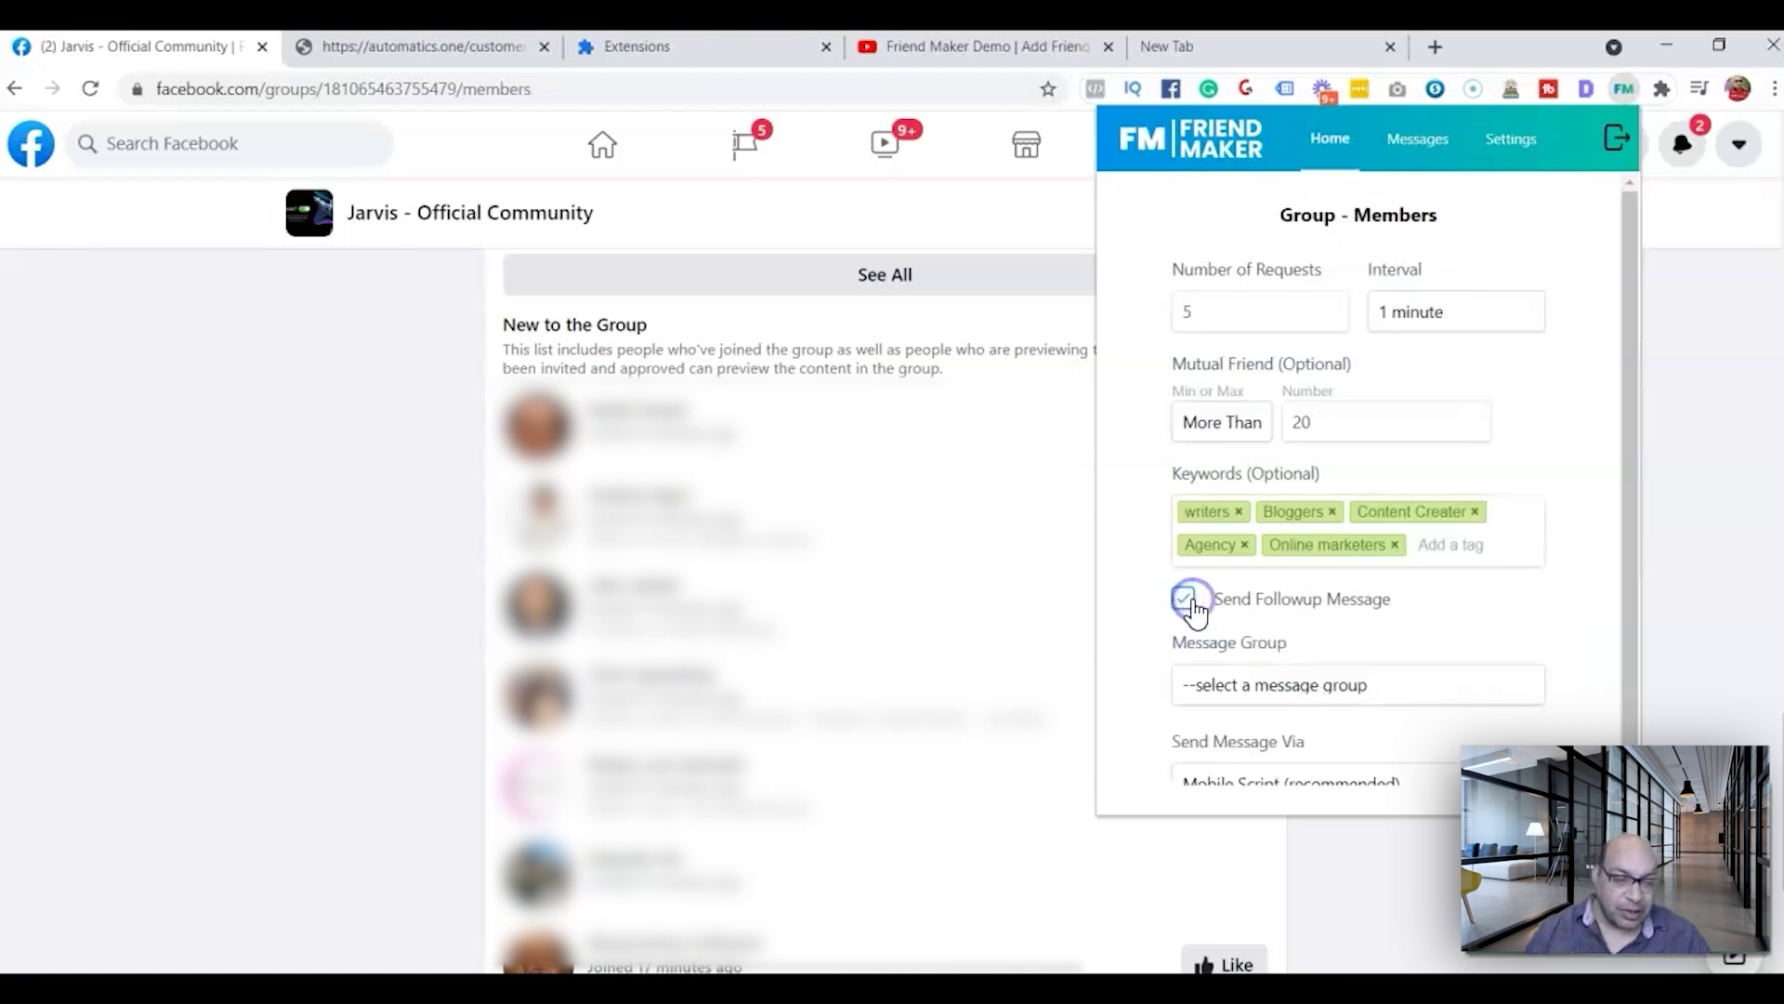
left_click_drag(1632, 548, 1630, 635)
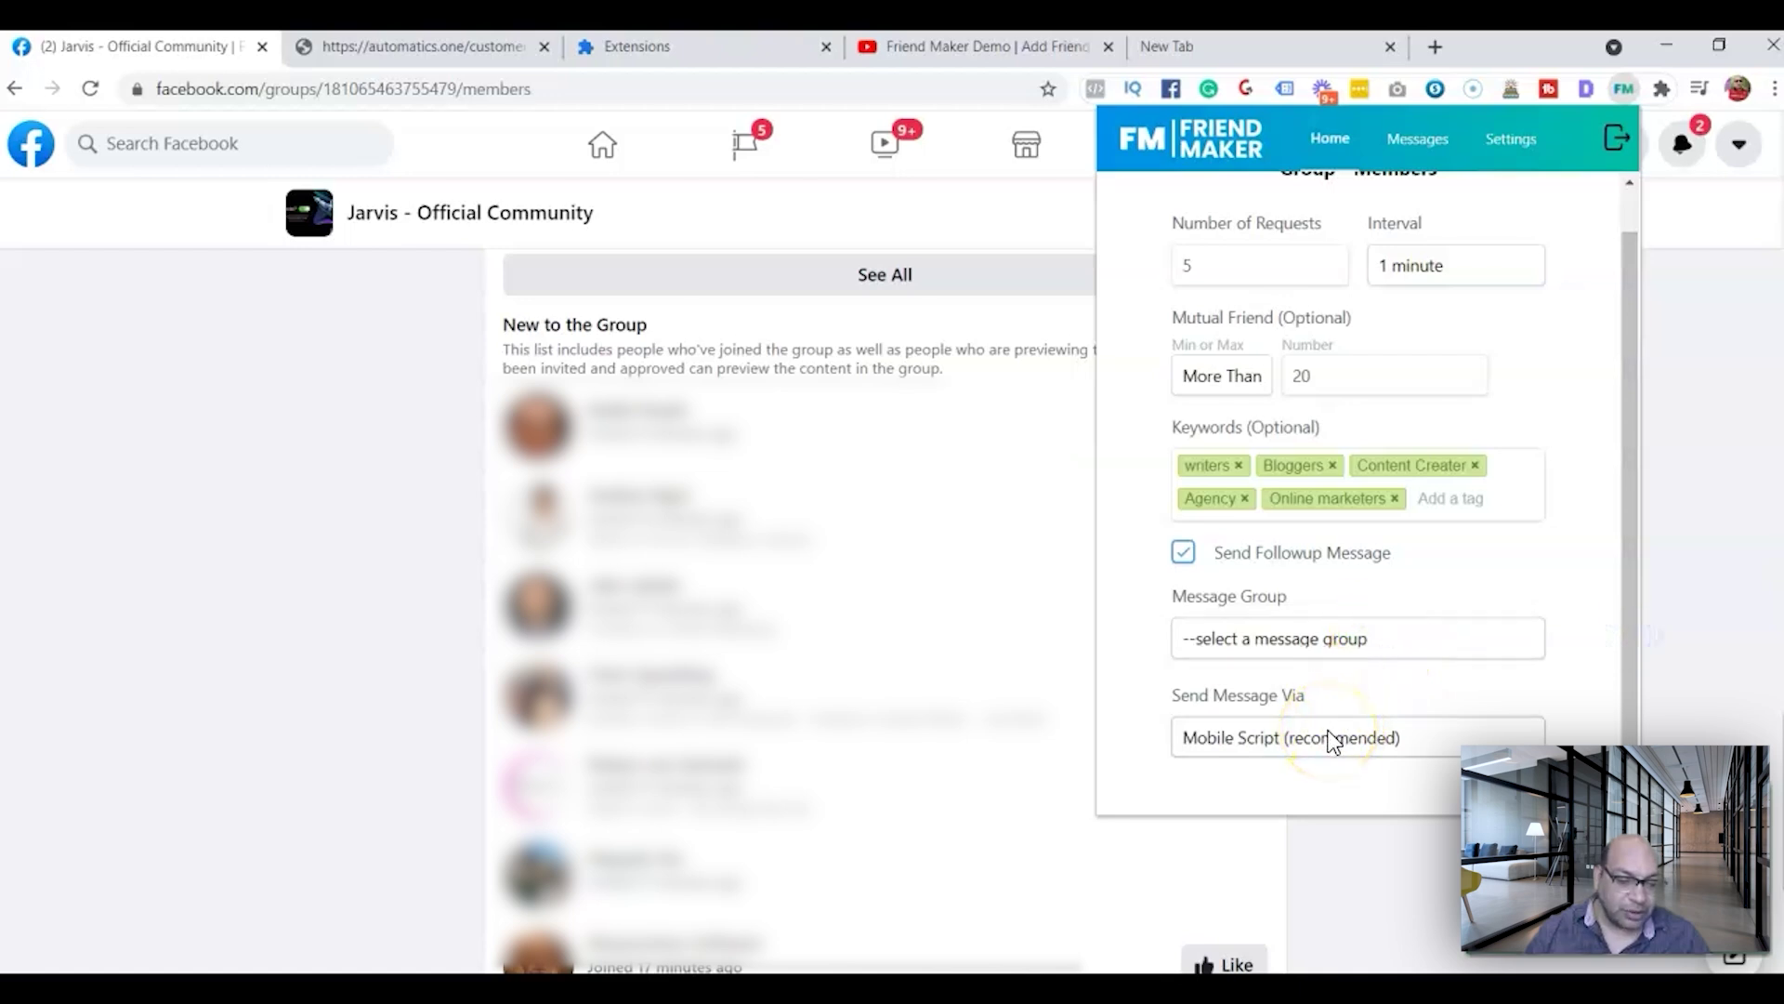
Step: Choose Mobile Script (recommended) as the delivery method for the follow-up message and turn the follow-up option off
left_click(1358, 638)
left_click(1359, 638)
left_click(1304, 744)
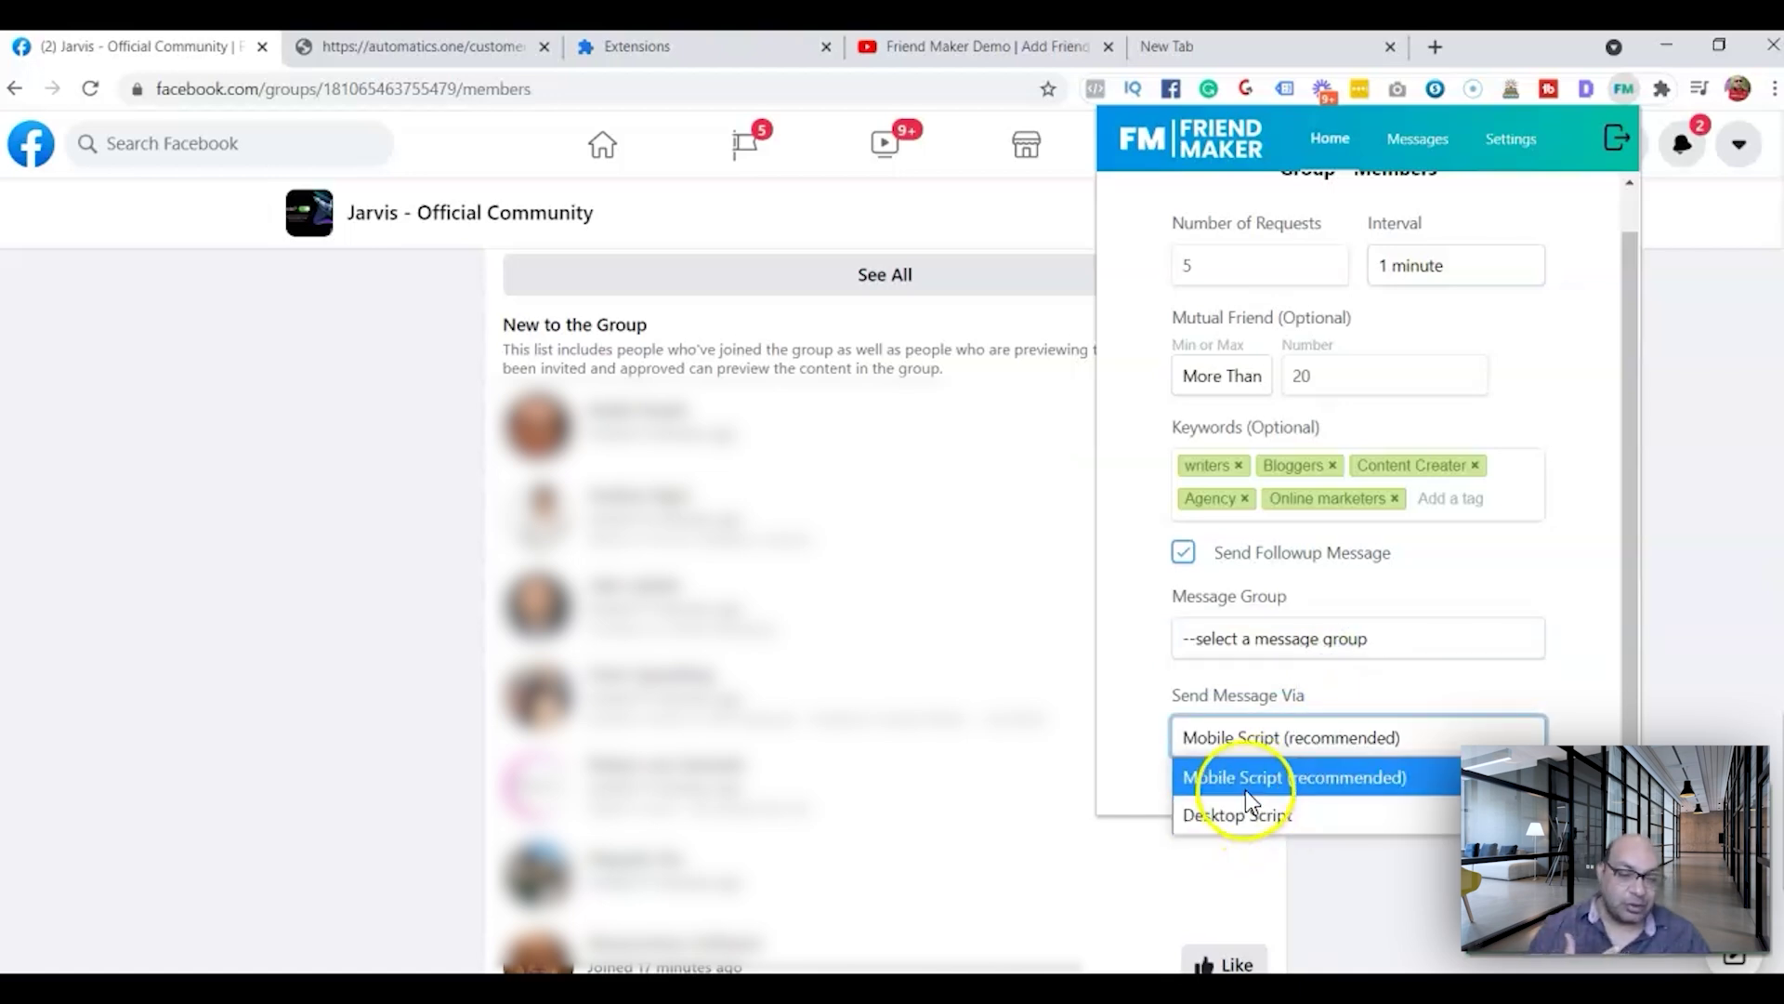
left_click(1245, 779)
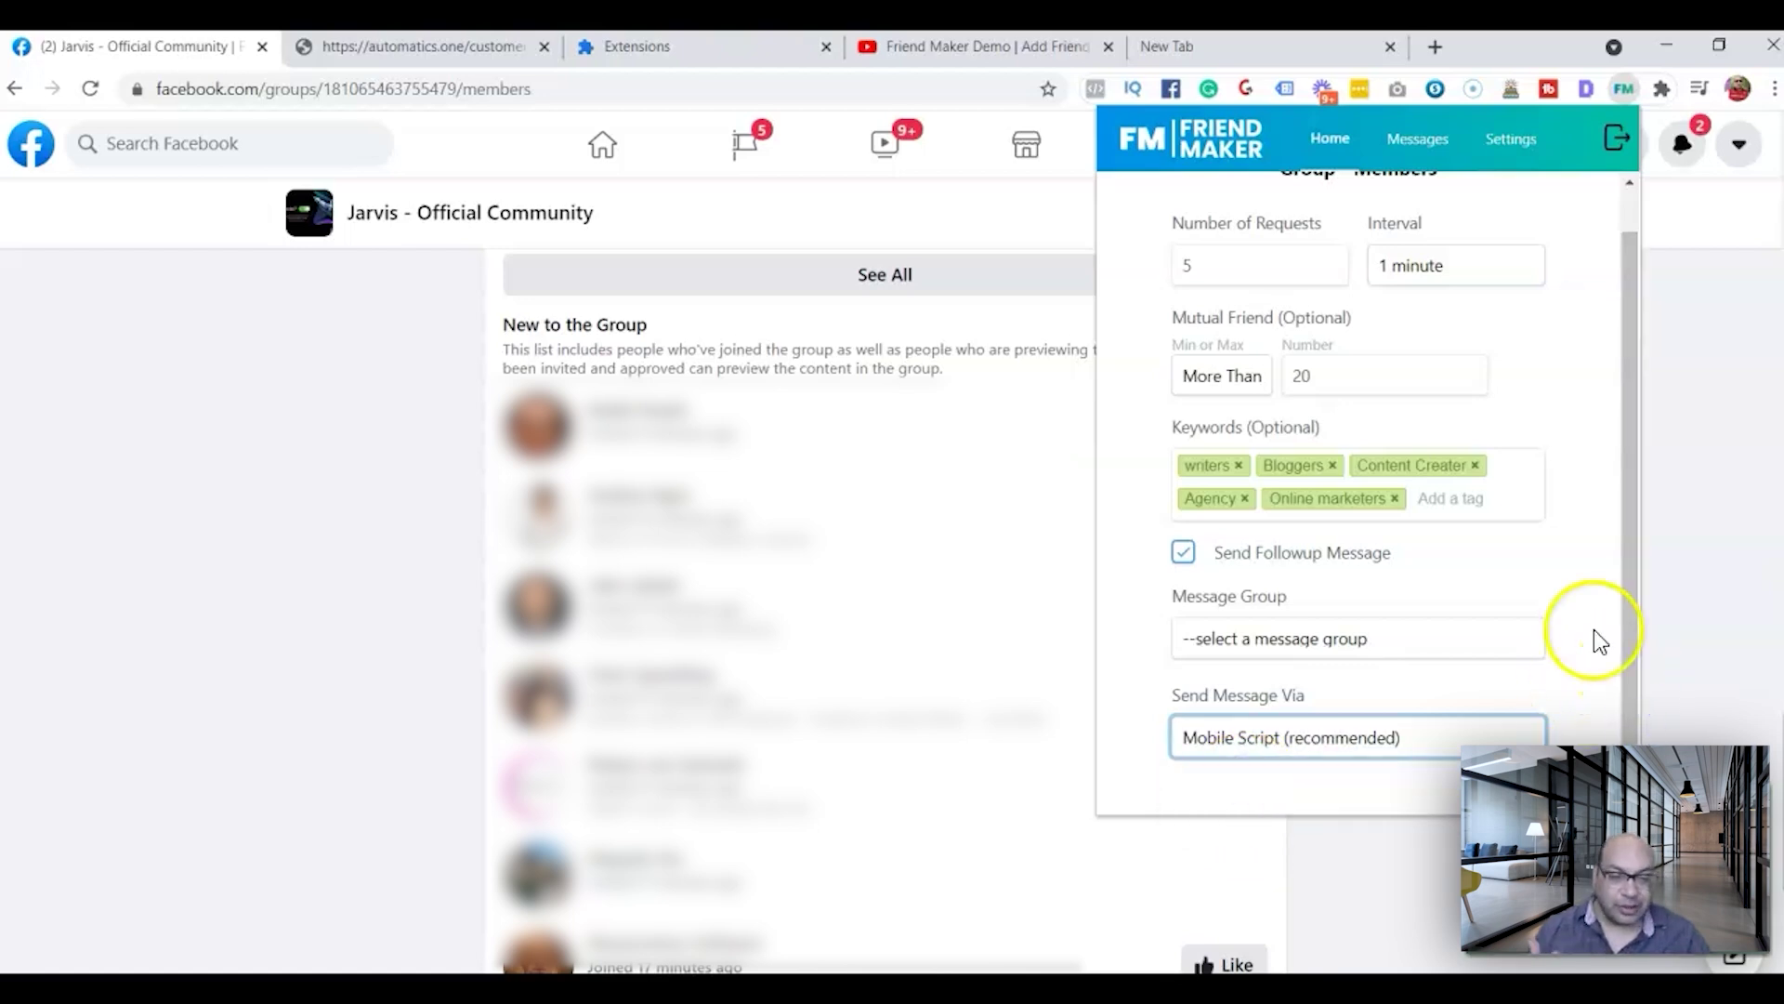
left_click(1183, 552)
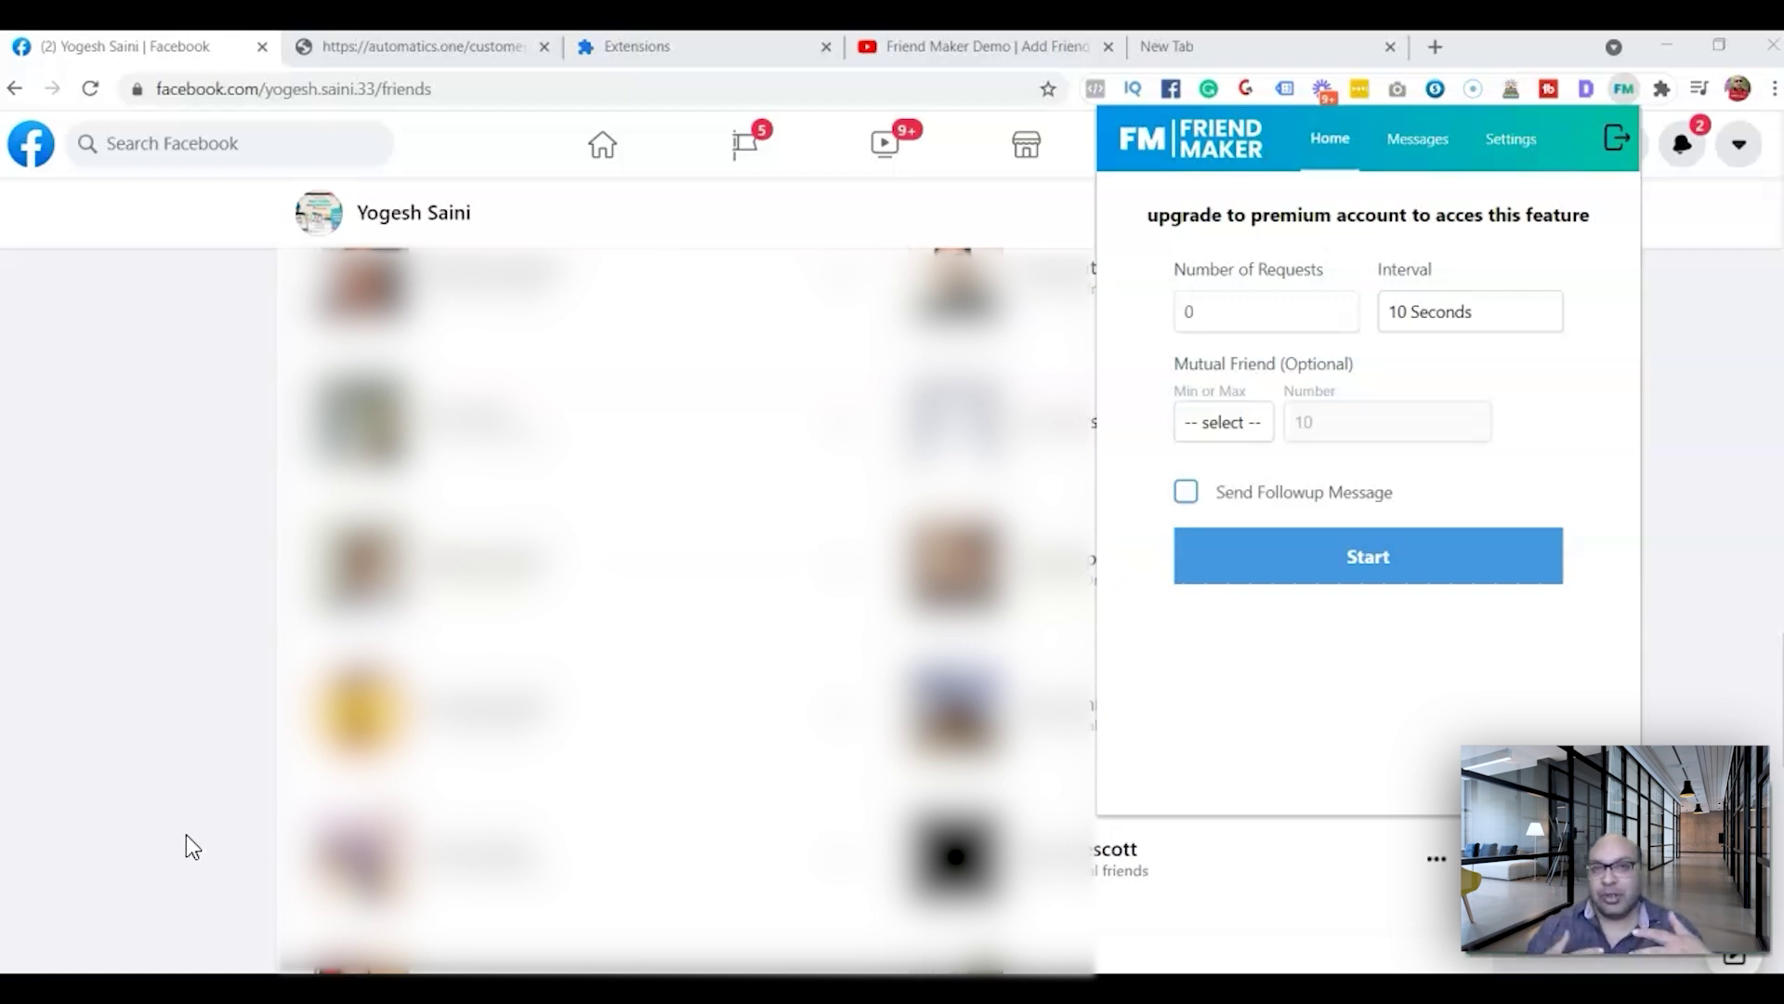
Step: On the profile's friends page, set the number of requests to 5 and the interval to 1 minute
left_click(60, 756)
left_click(1197, 306)
type("5")
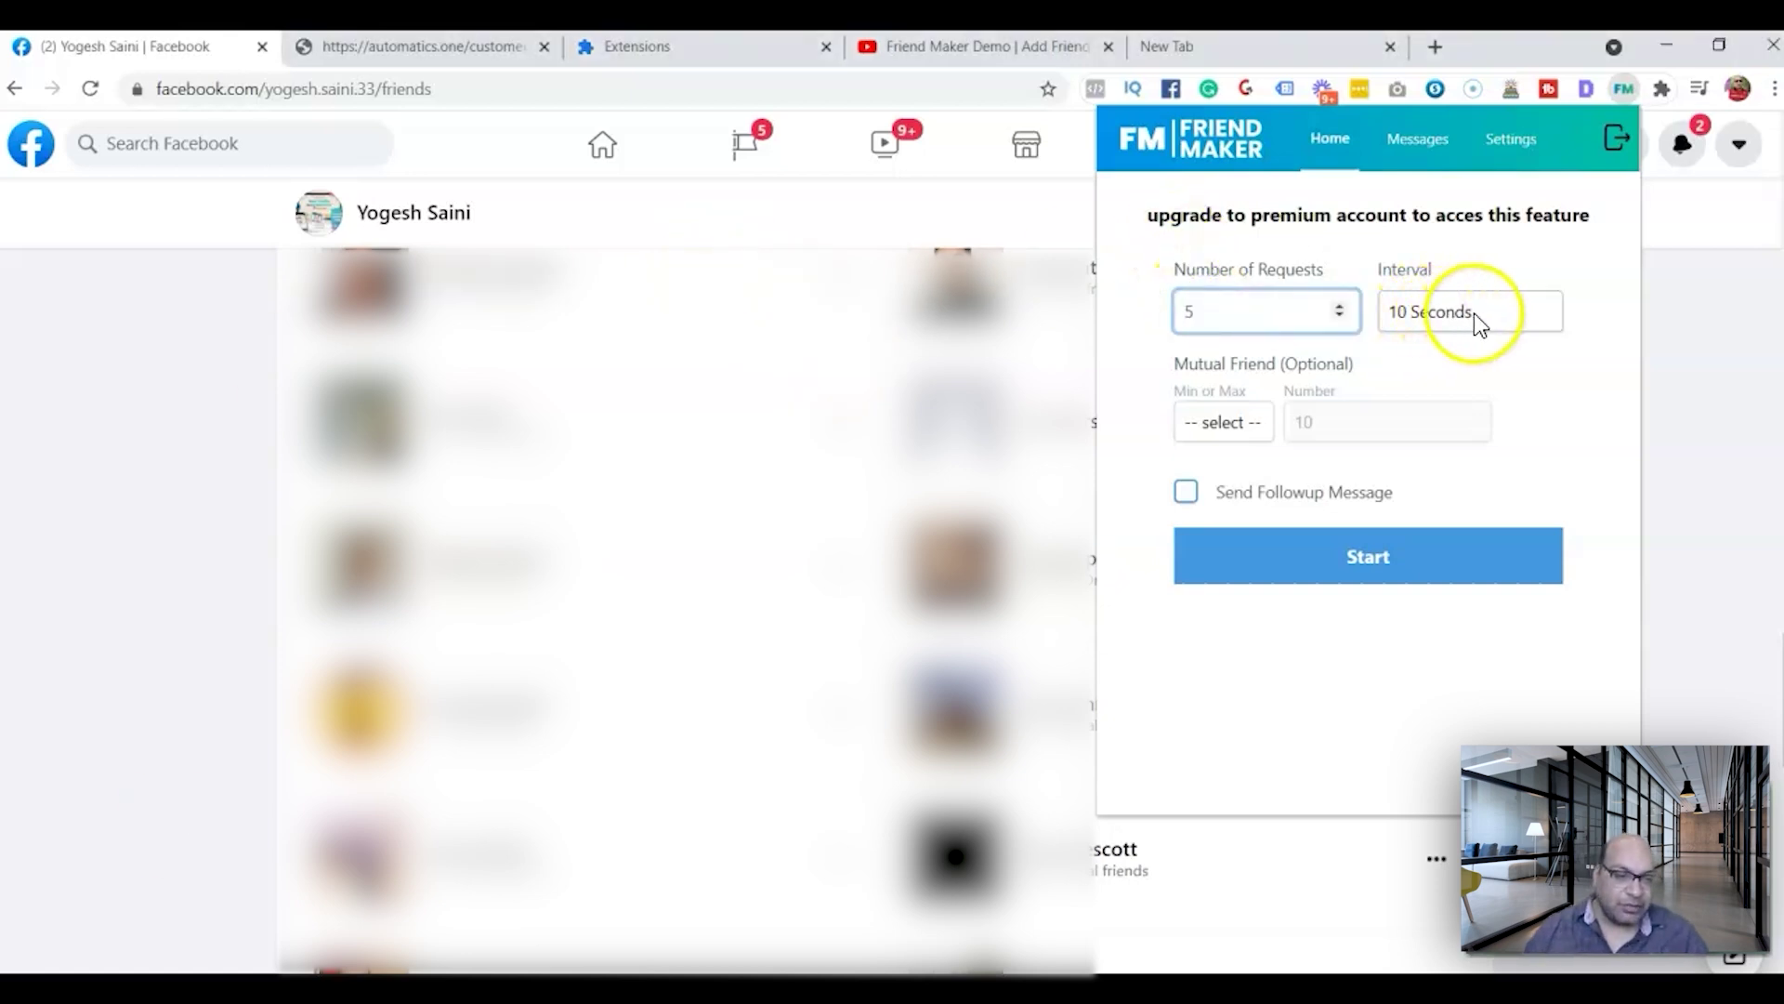
left_click(1468, 315)
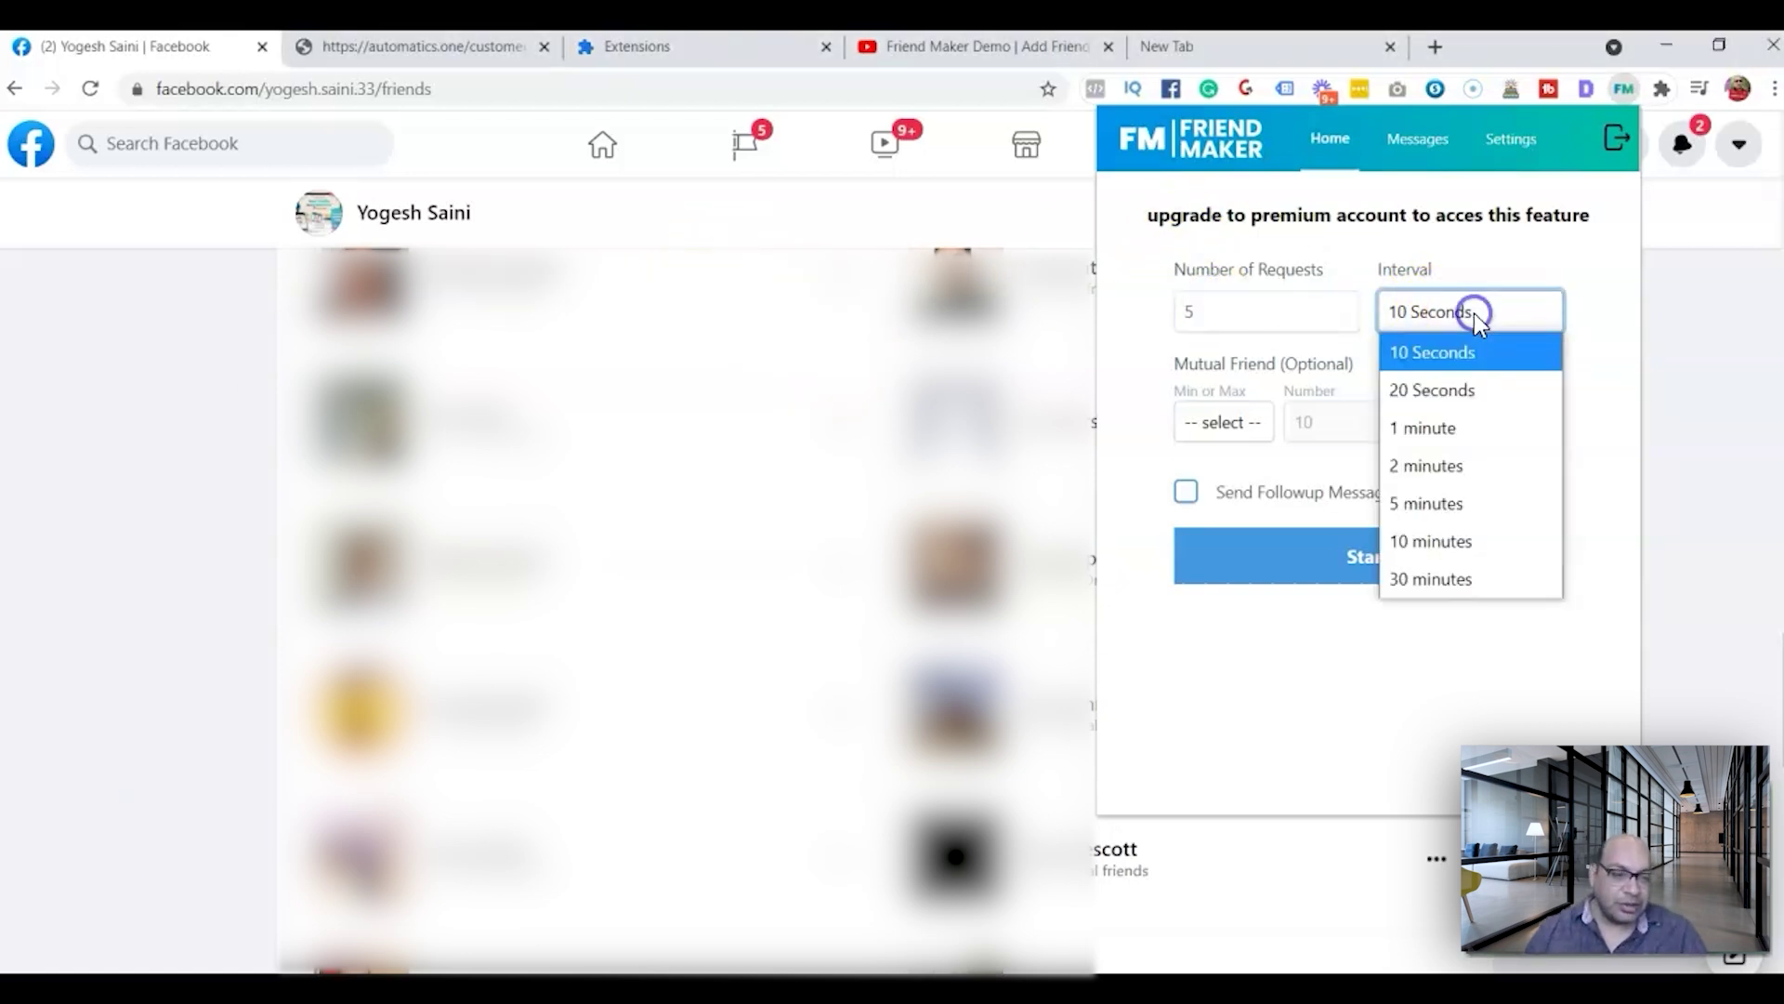
left_click(1444, 427)
Step: Set the optional mutual friend filter to More Than 100
left_click(1211, 422)
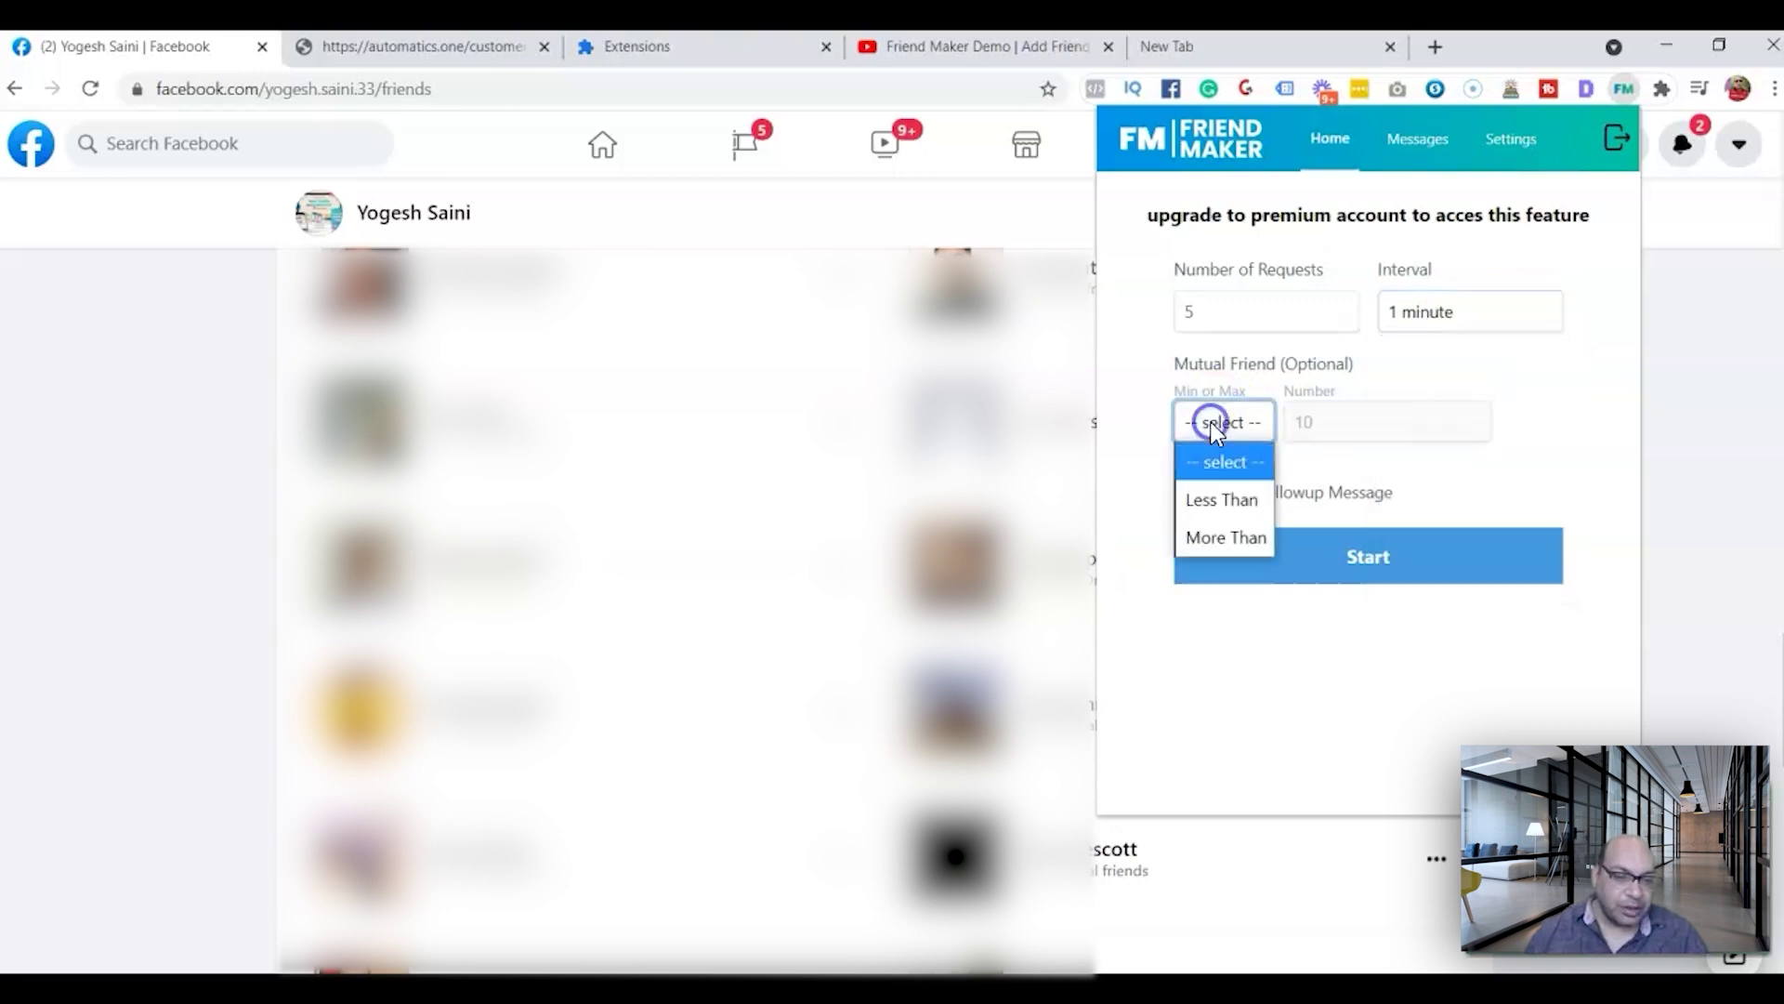
left_click(1219, 534)
left_click(1318, 425)
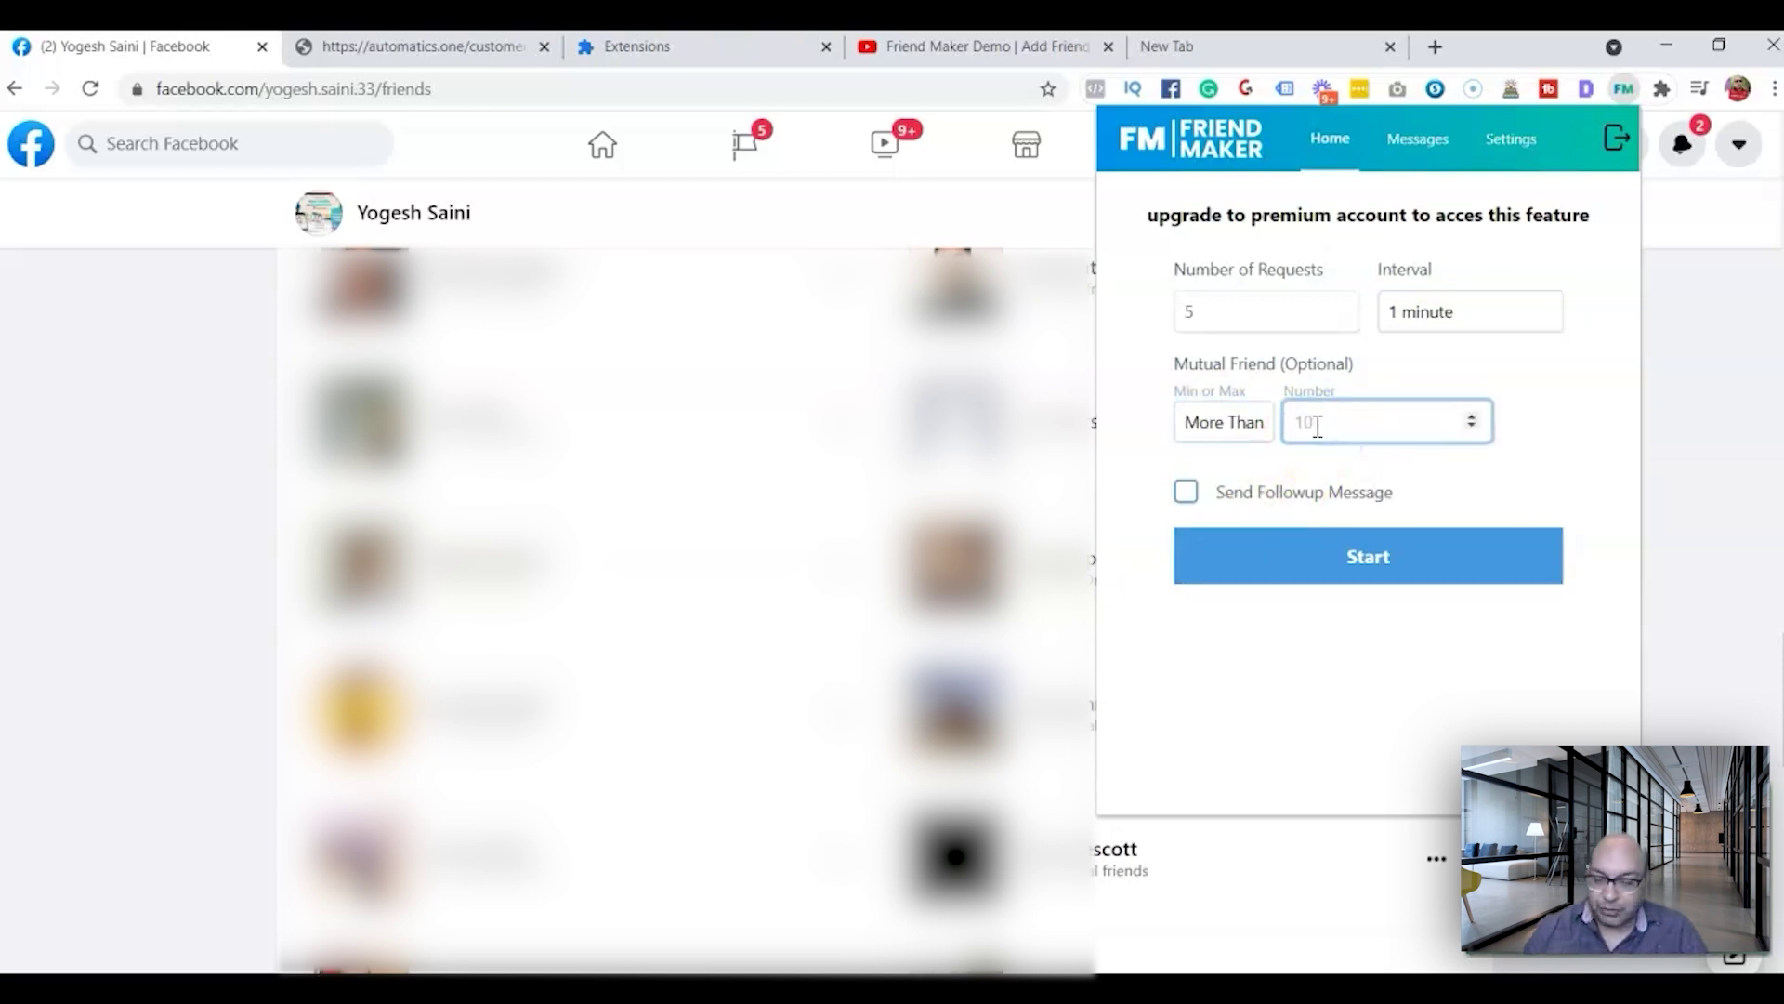
type("100")
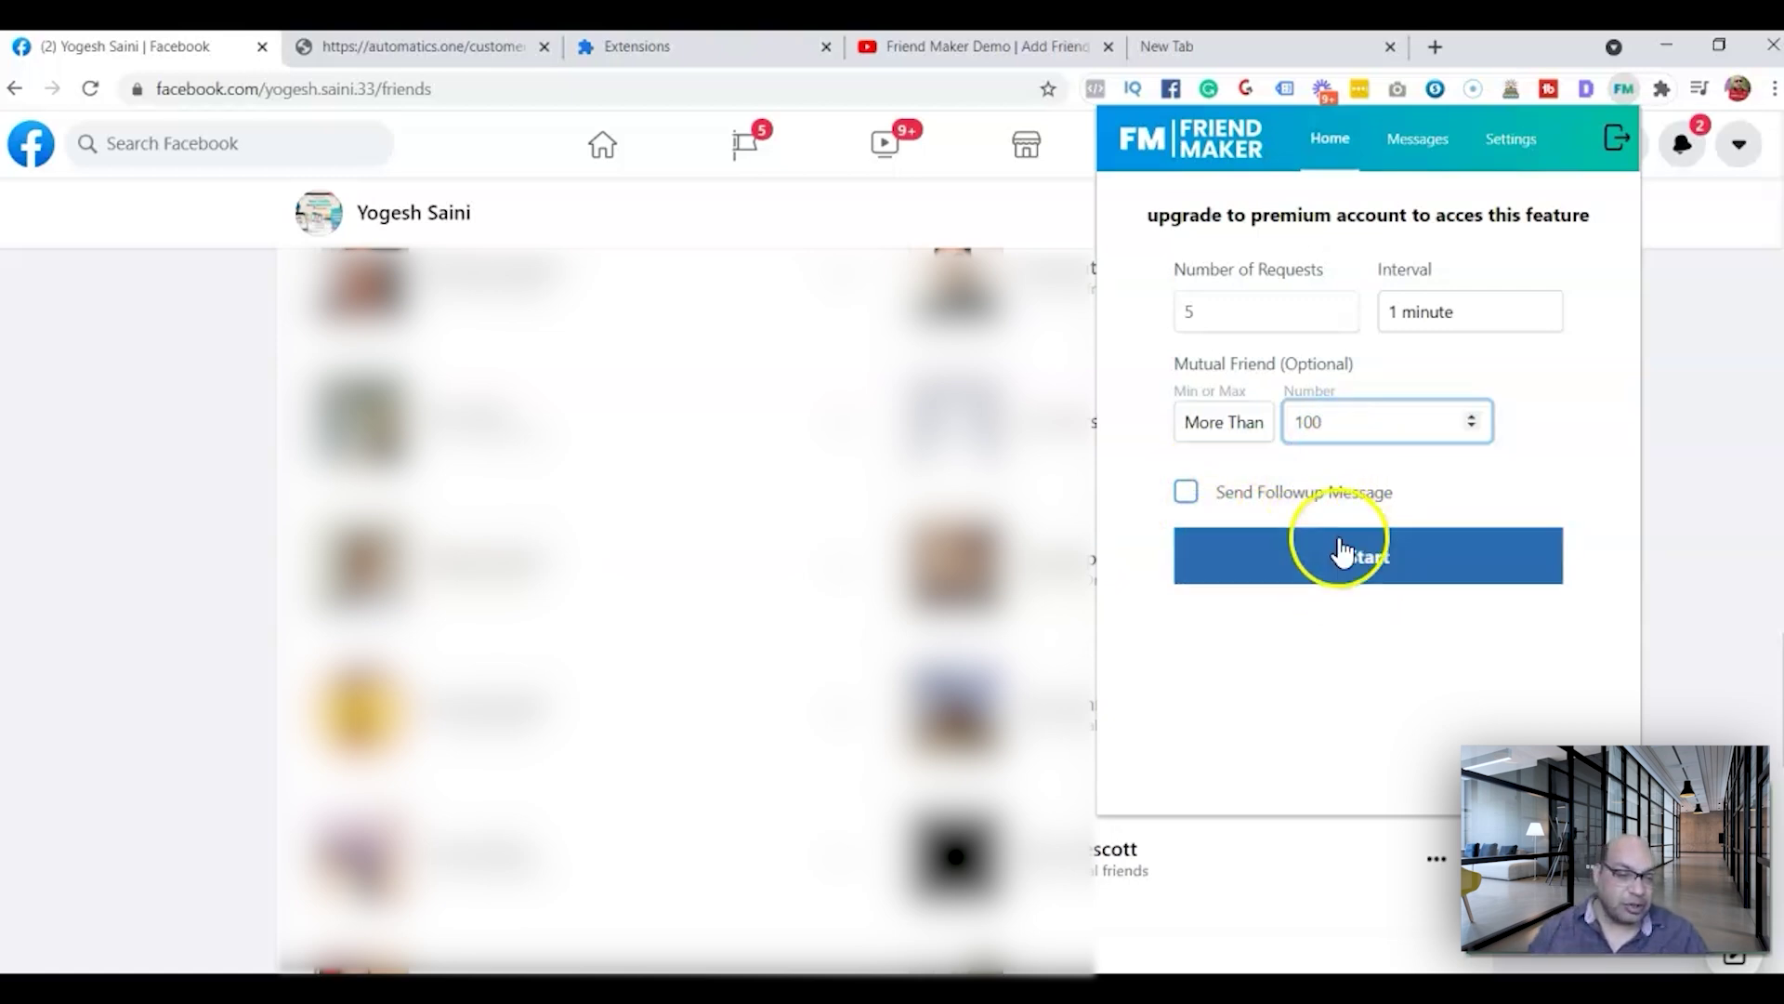
Step: Enable the follow-up message and keep Mobile Script (recommended) as its delivery method
left_click(1186, 493)
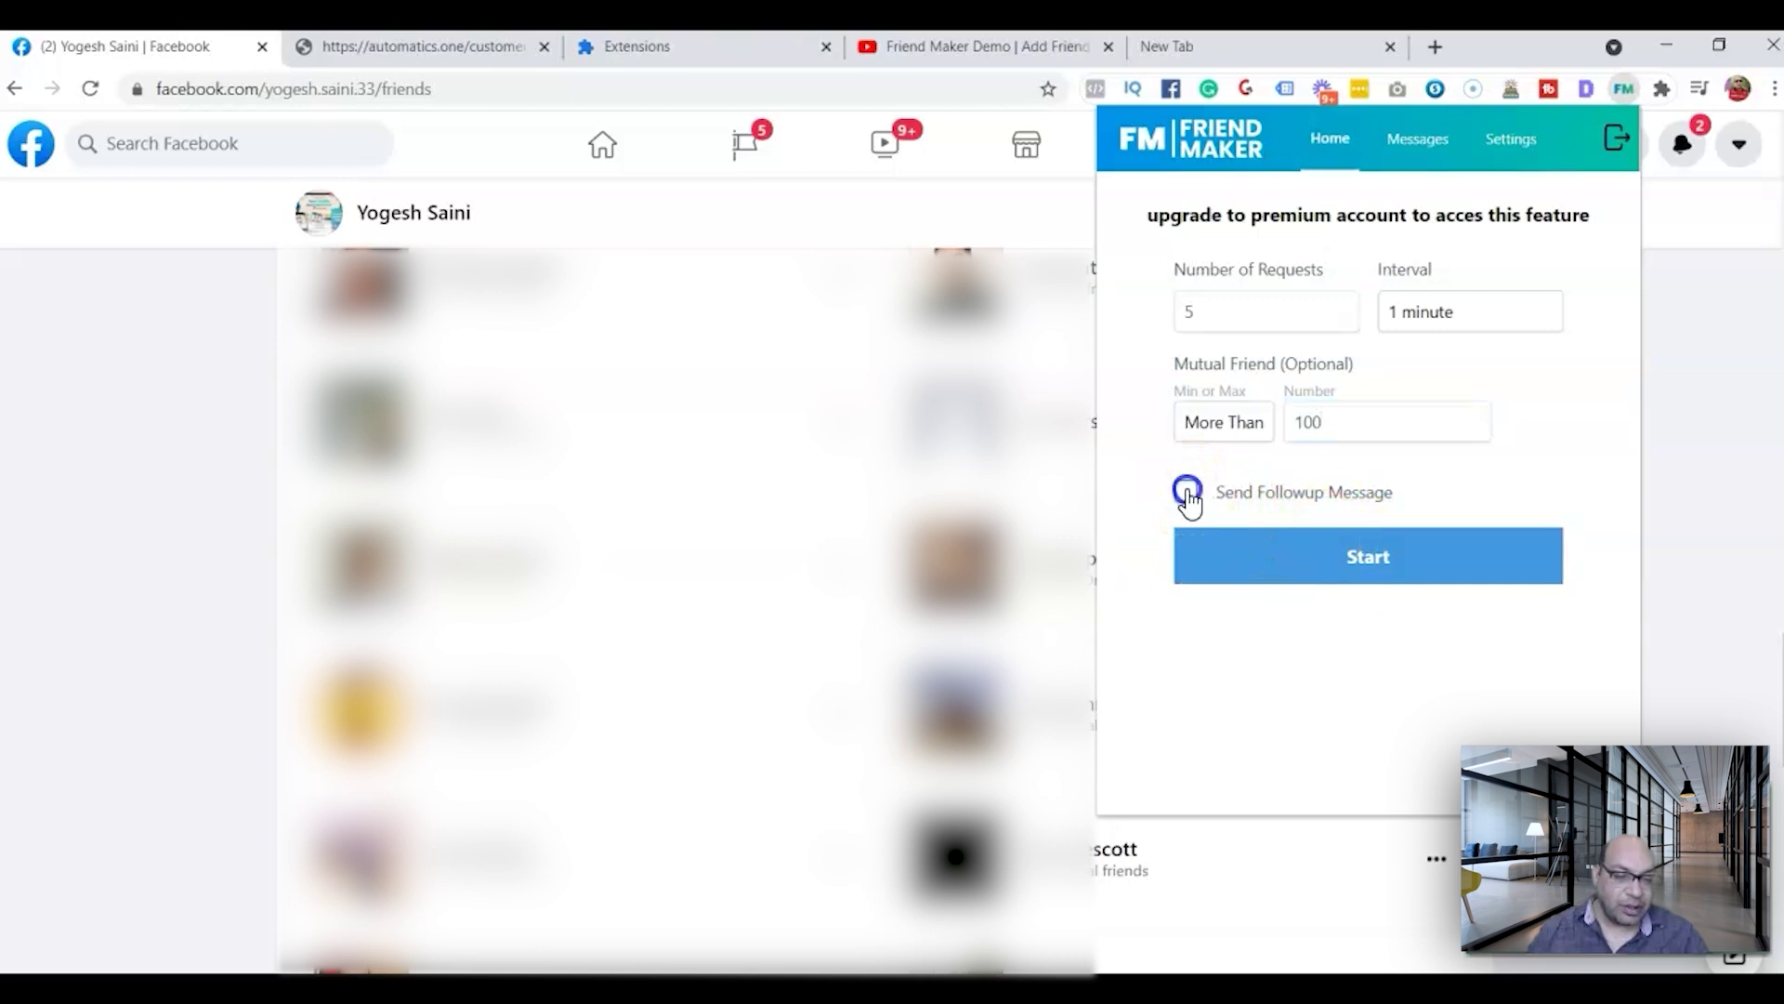
left_click(1261, 577)
left_click(1267, 619)
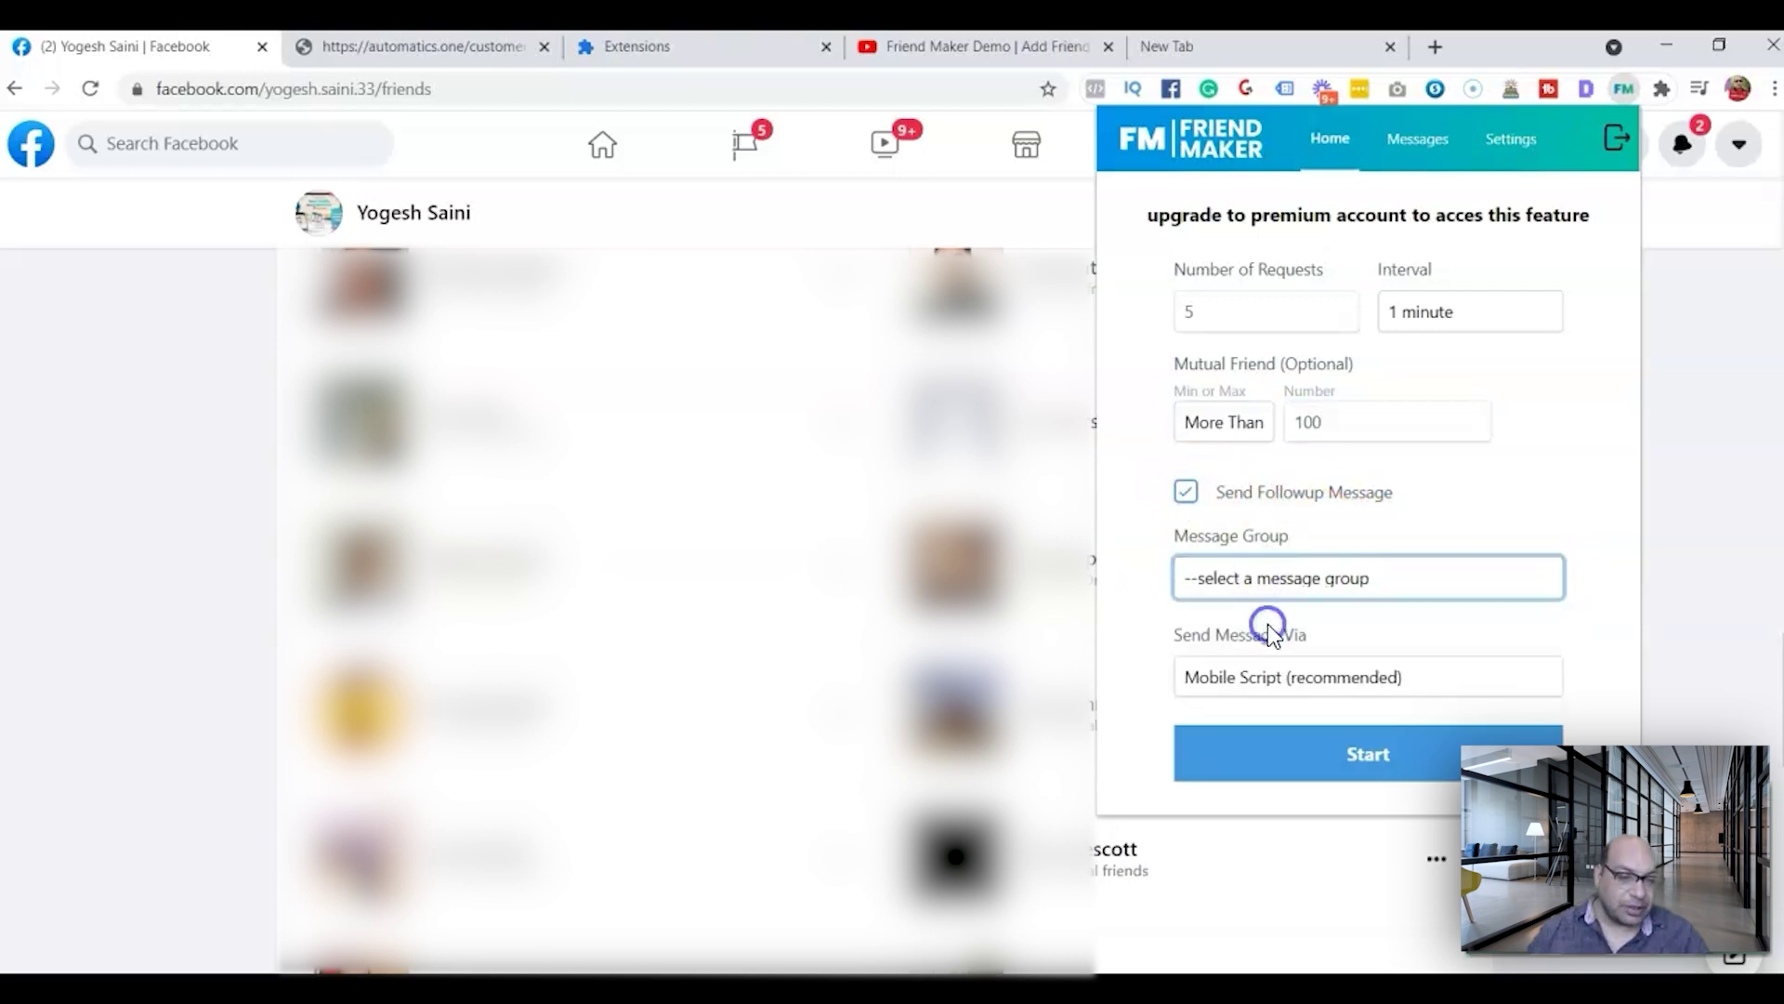
left_click(1282, 678)
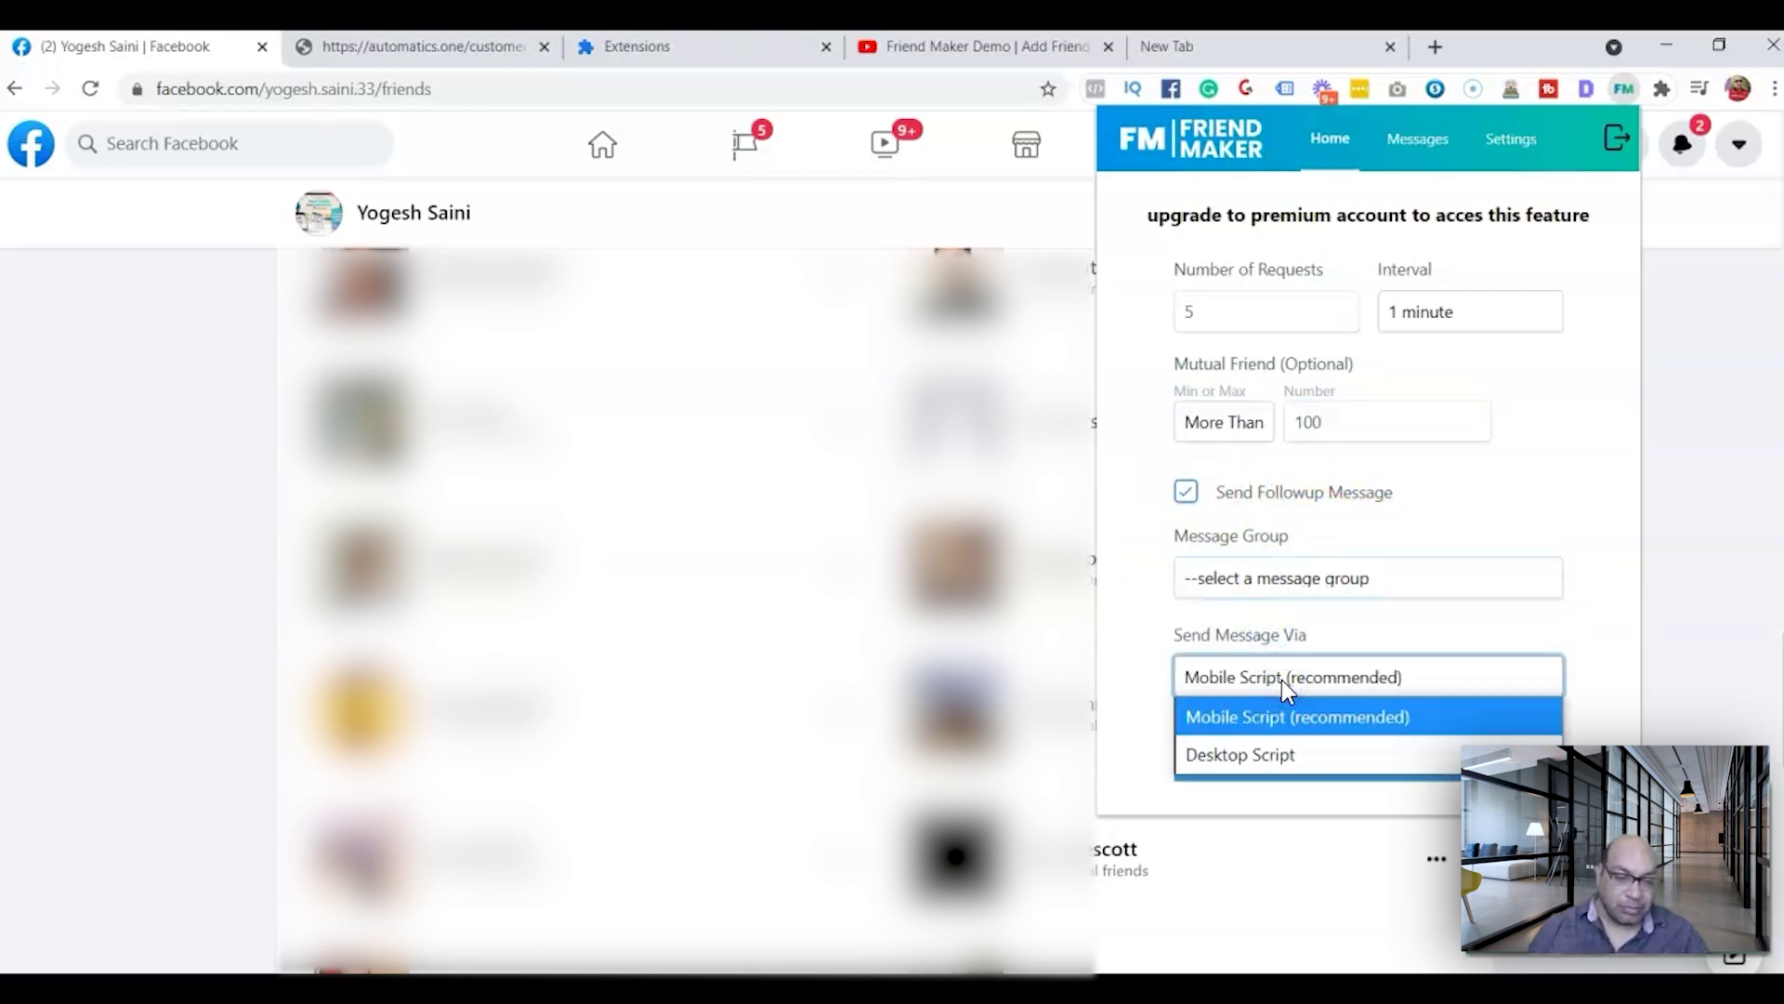
left_click(1280, 678)
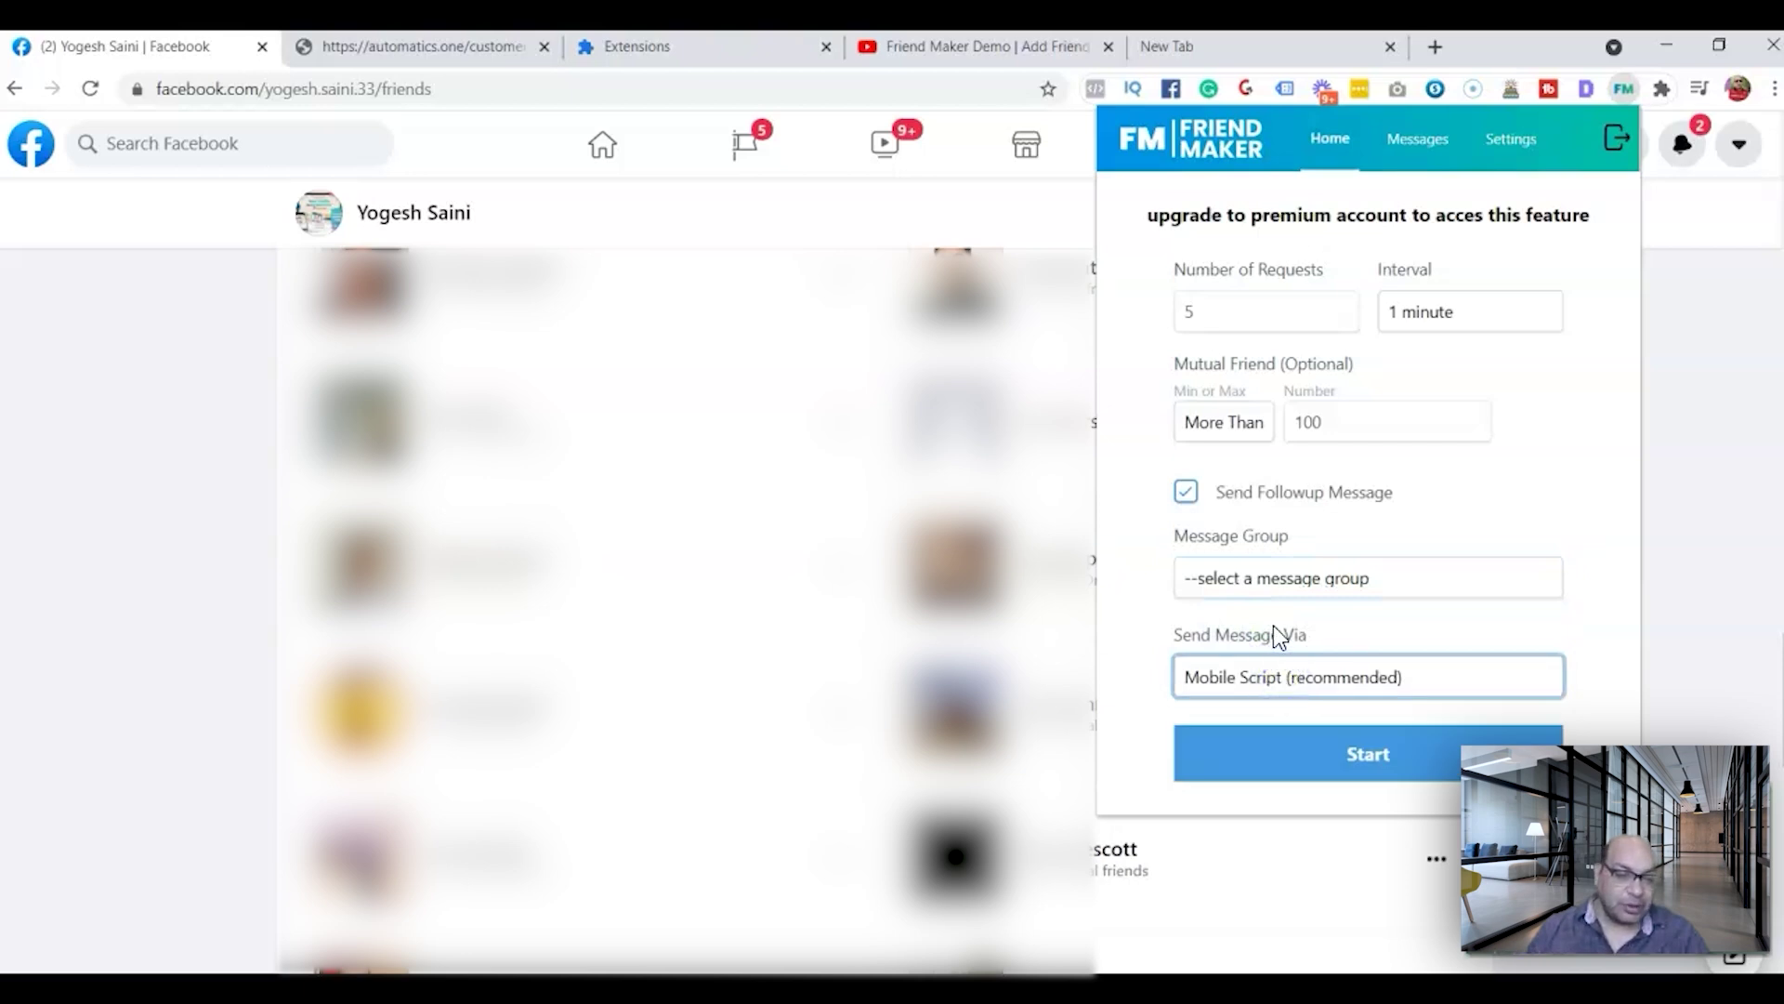
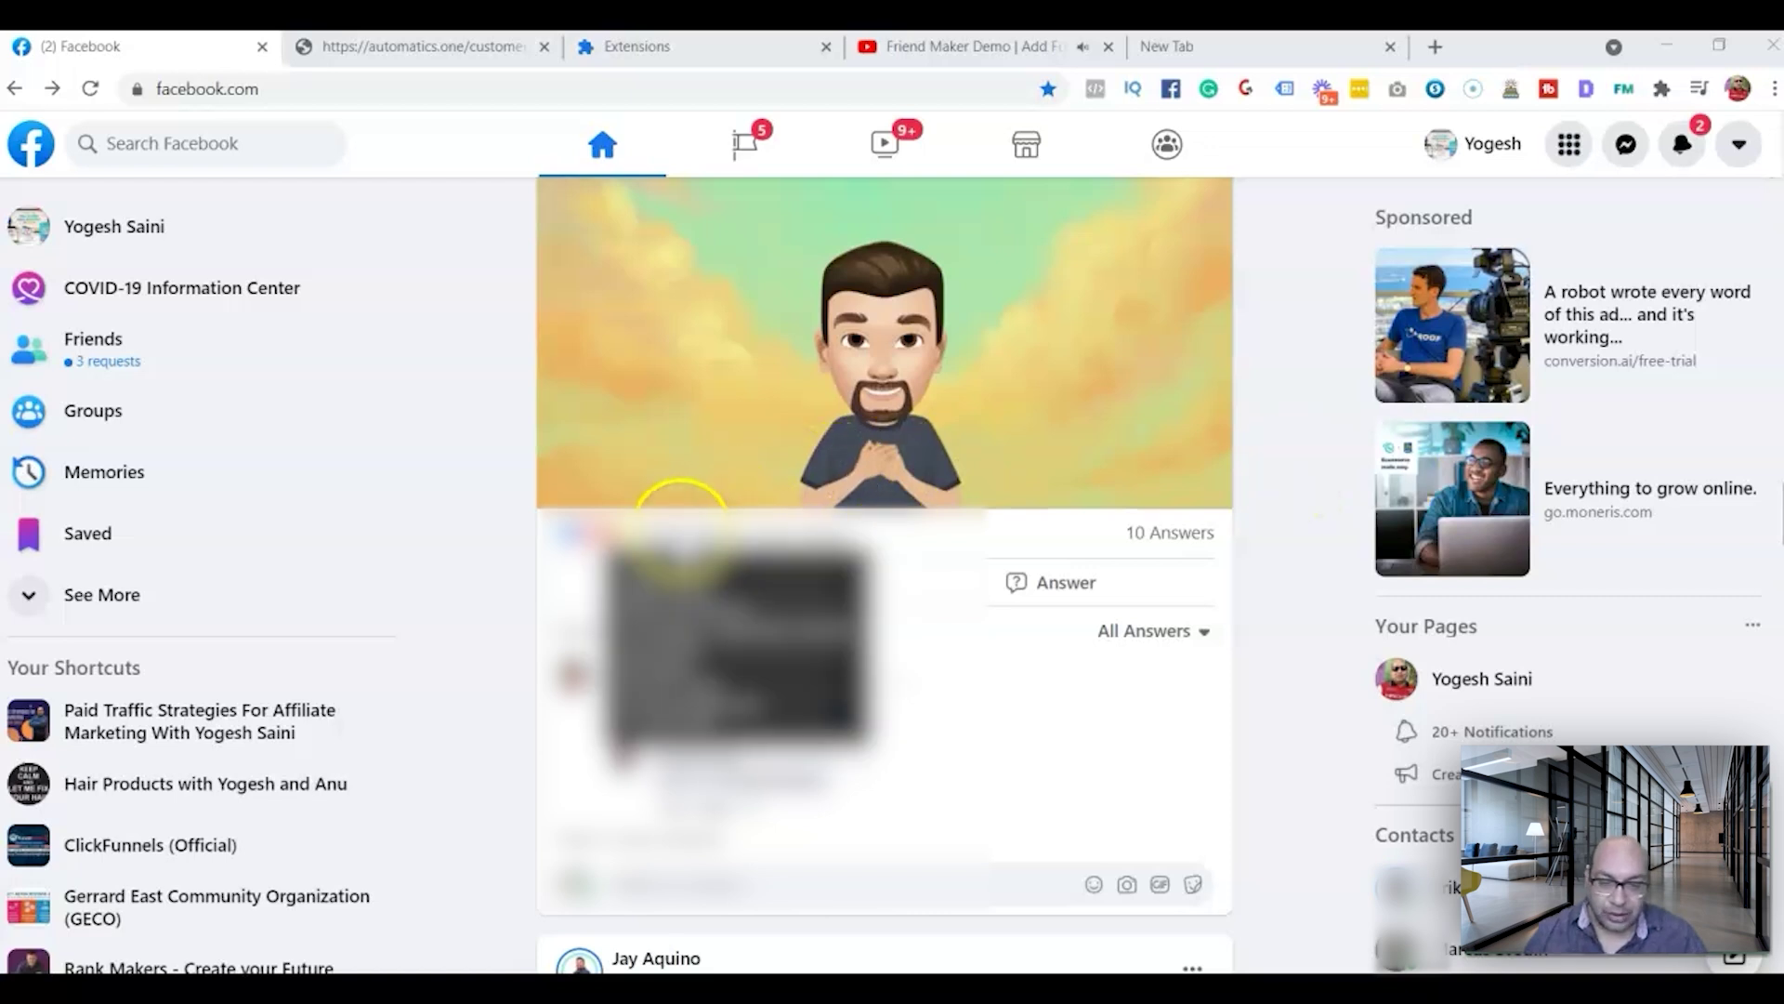
Step: Open the list of people who reacted to the feed post and examine Friend Maker's request options for it
left_click(681, 522)
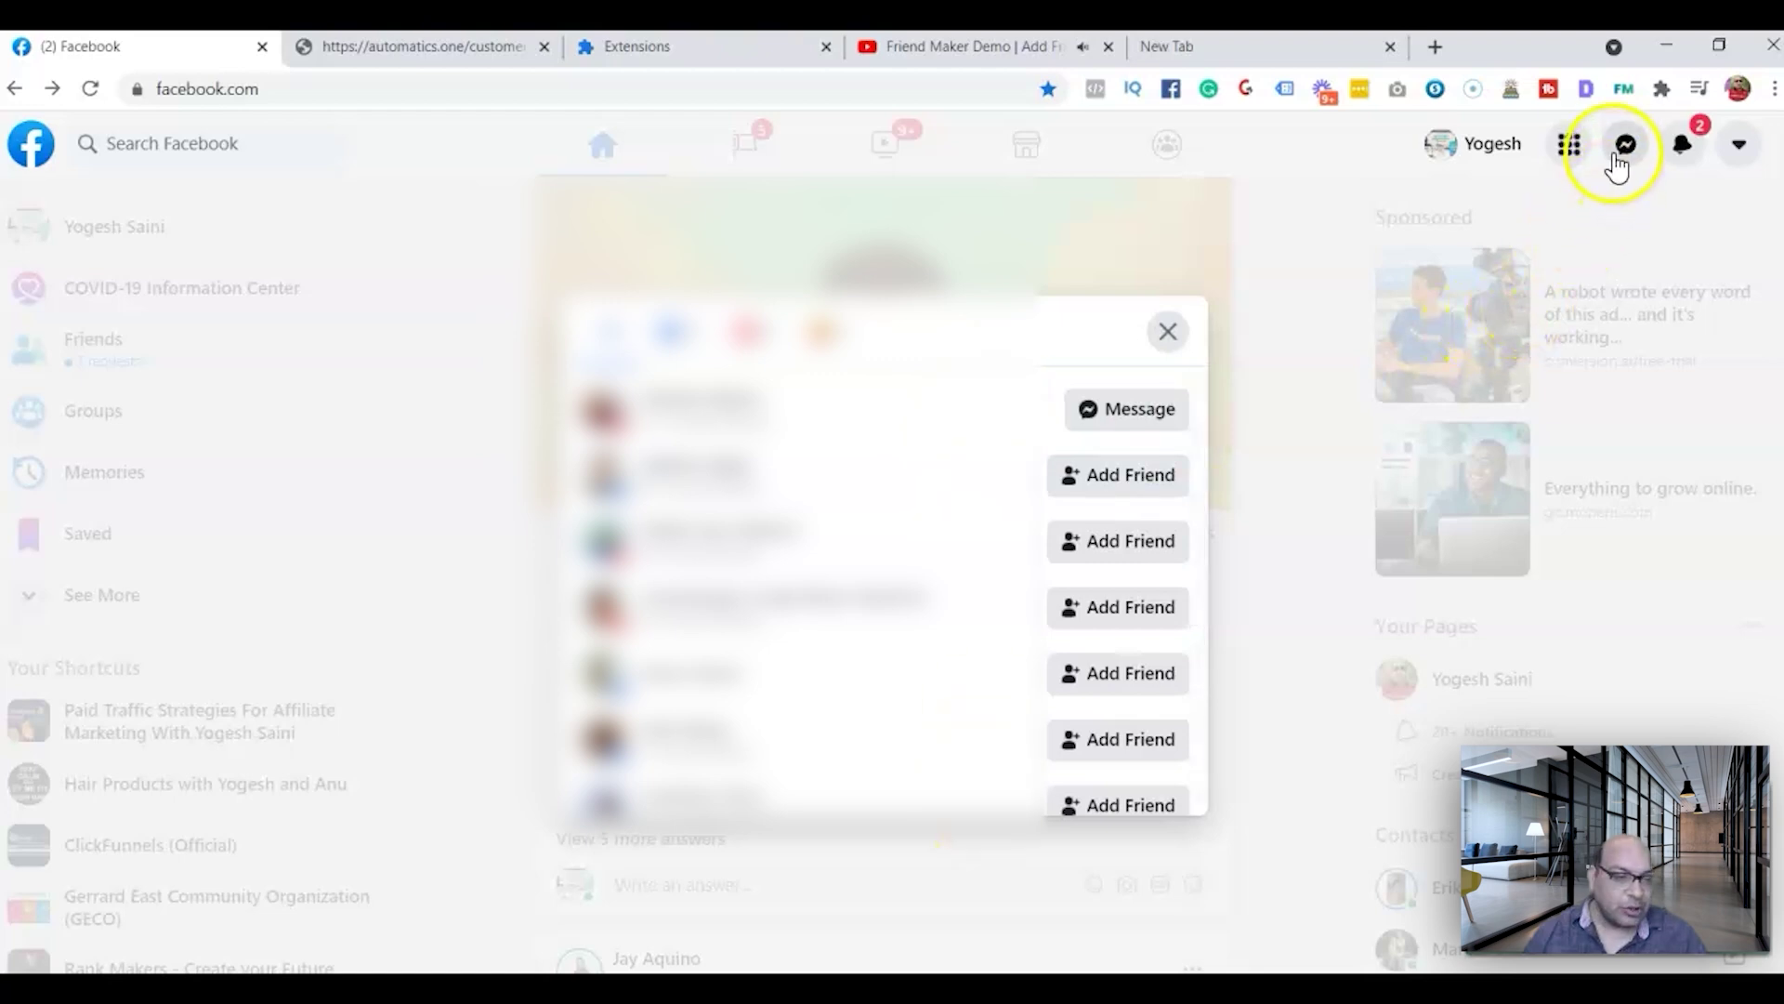
left_click(1626, 91)
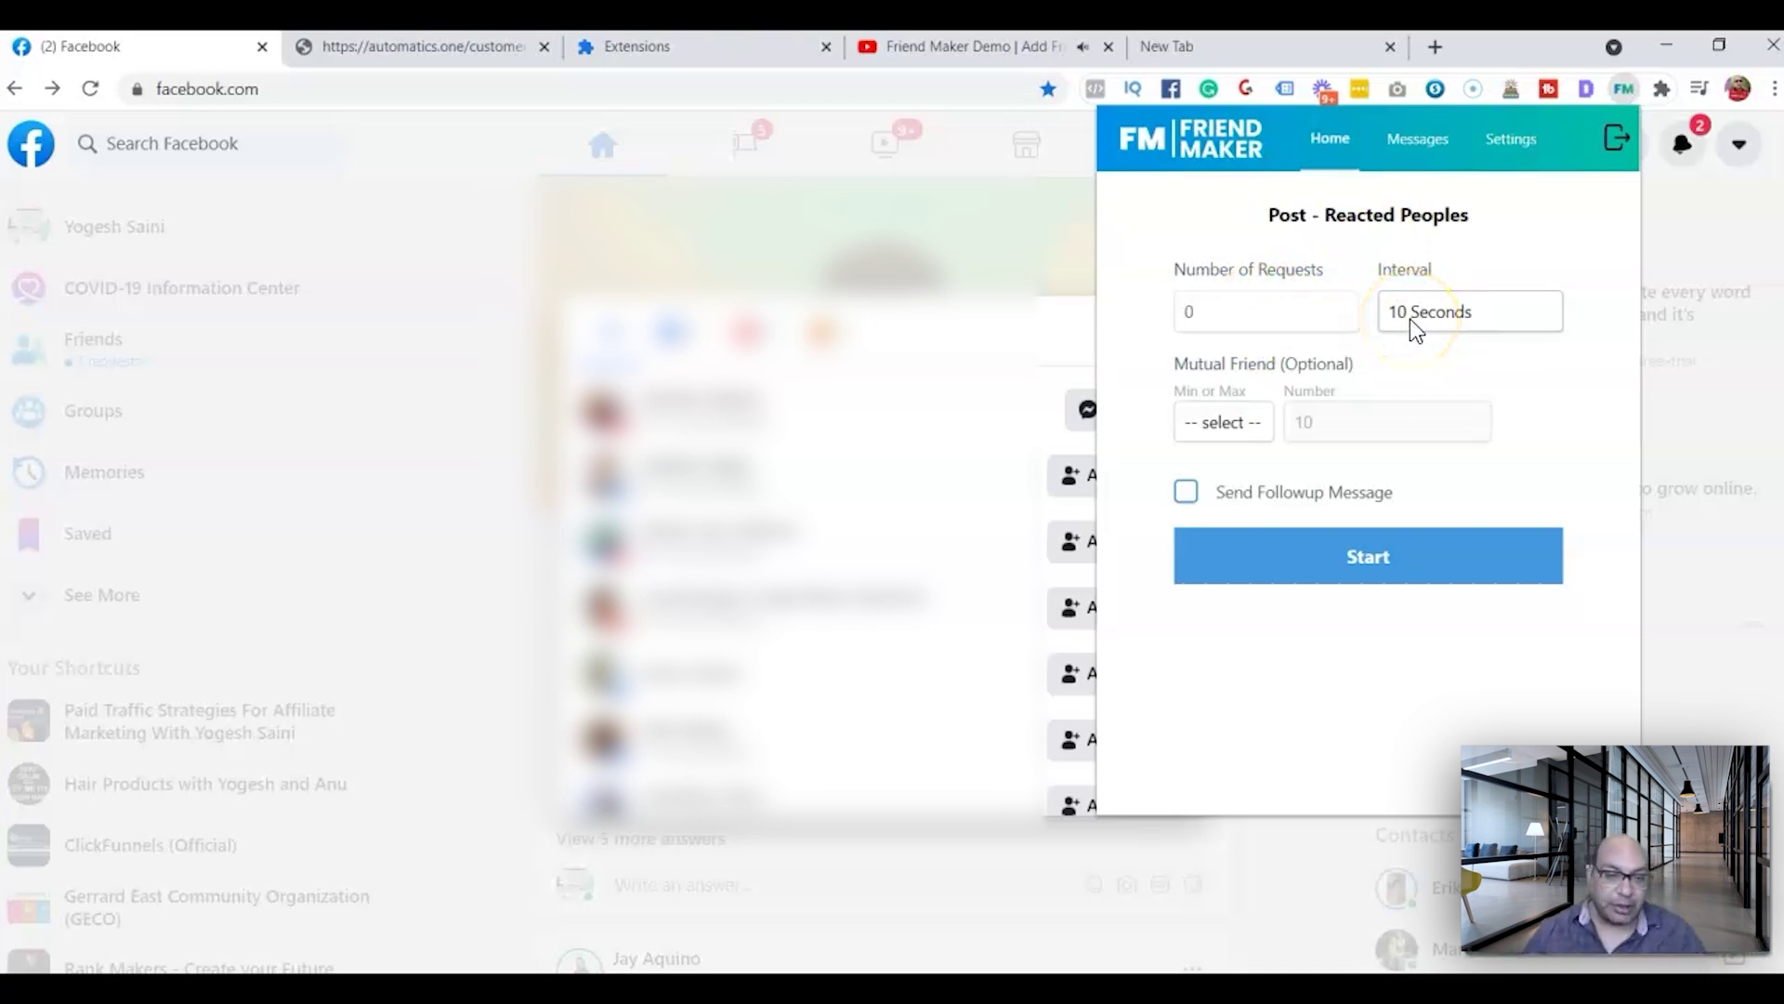
left_click(1229, 422)
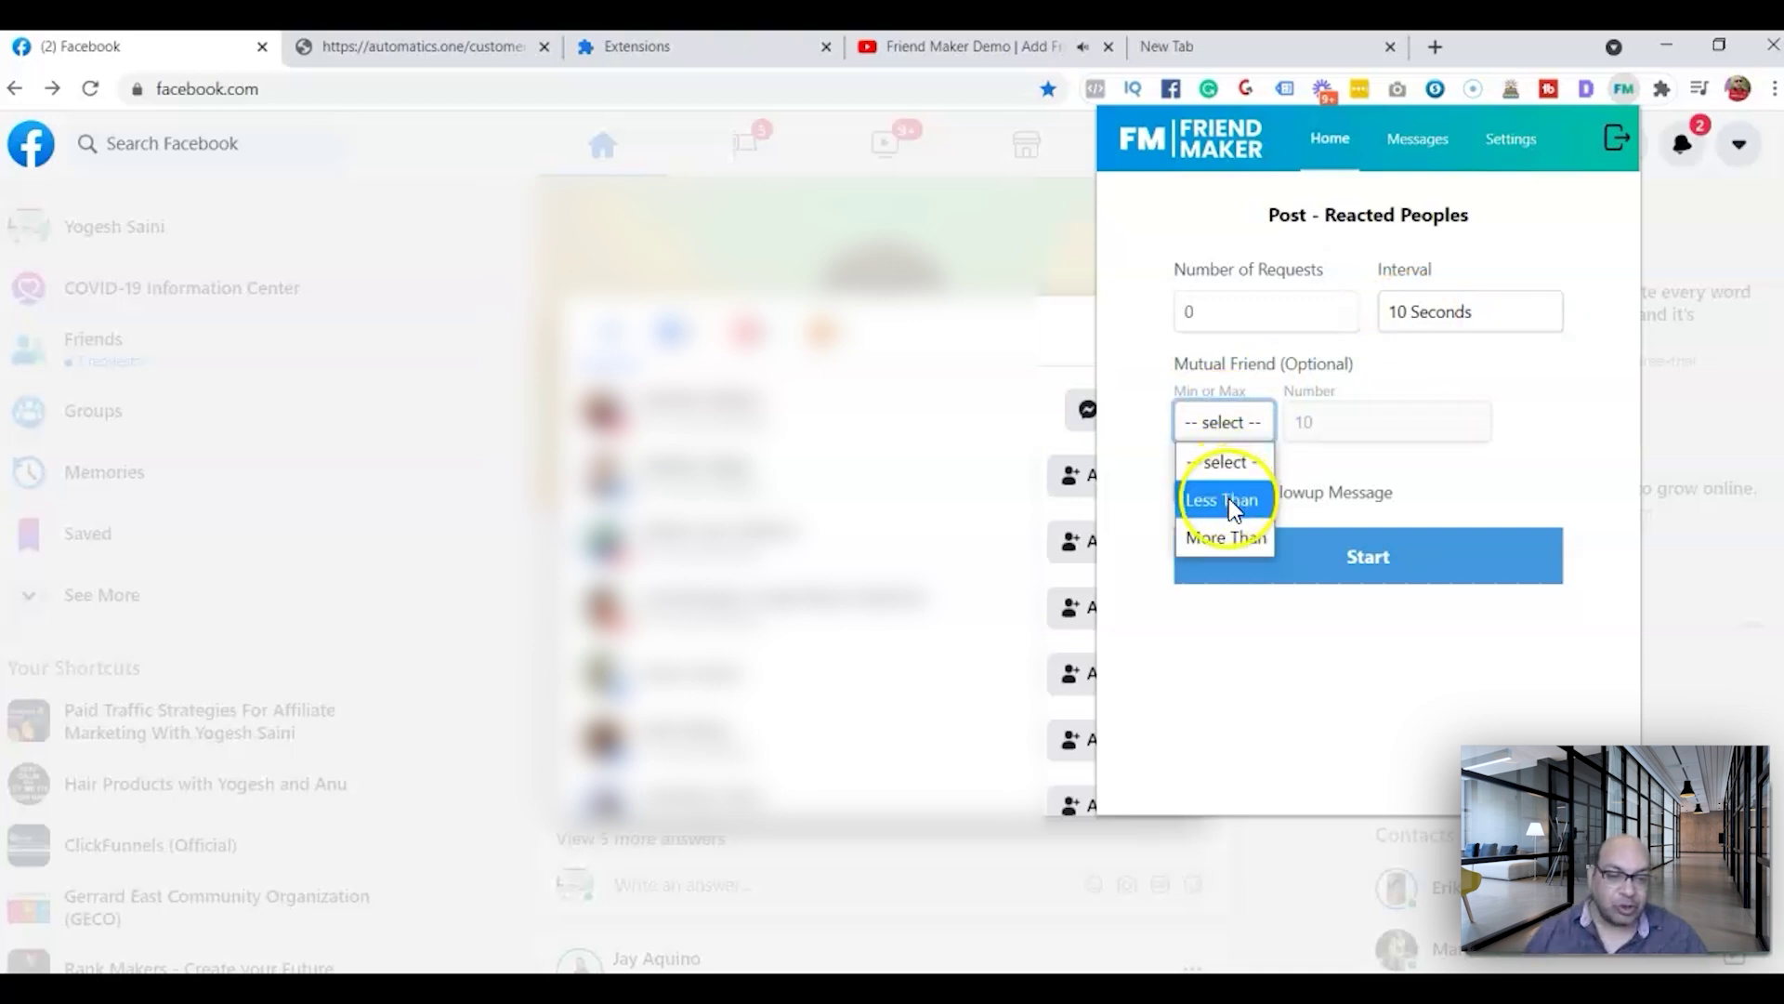
key("Escape")
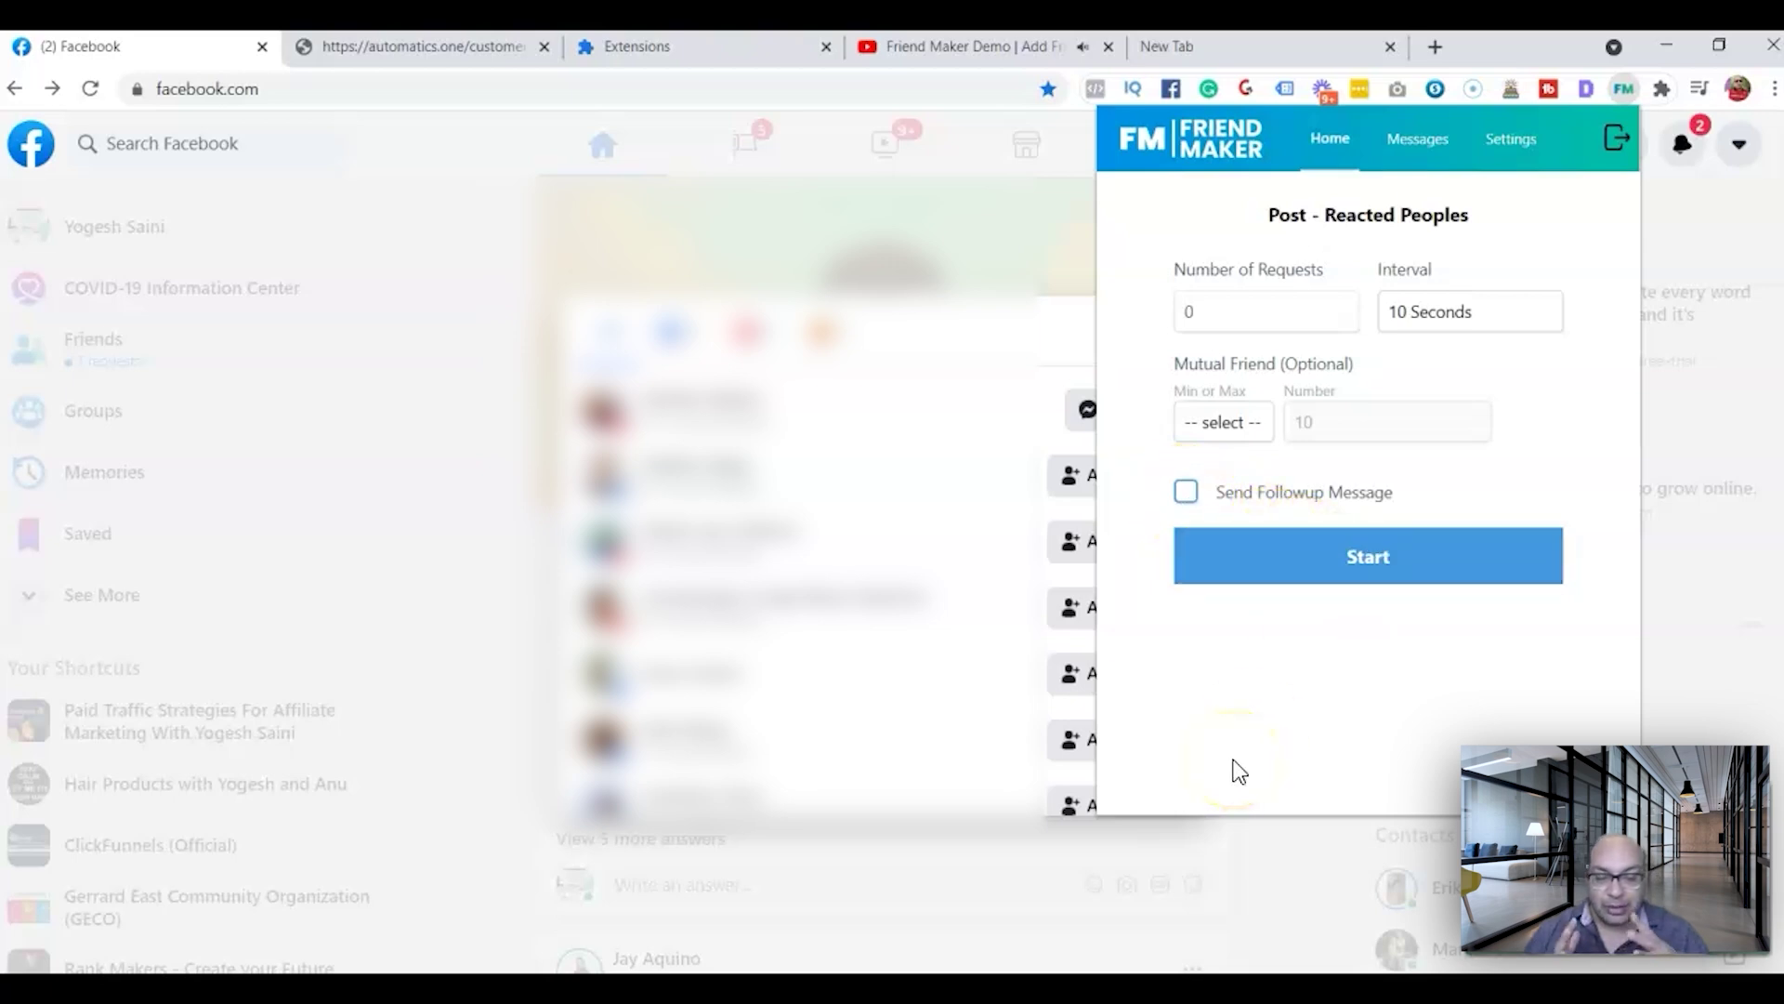
left_click(1251, 732)
left_click(1257, 478)
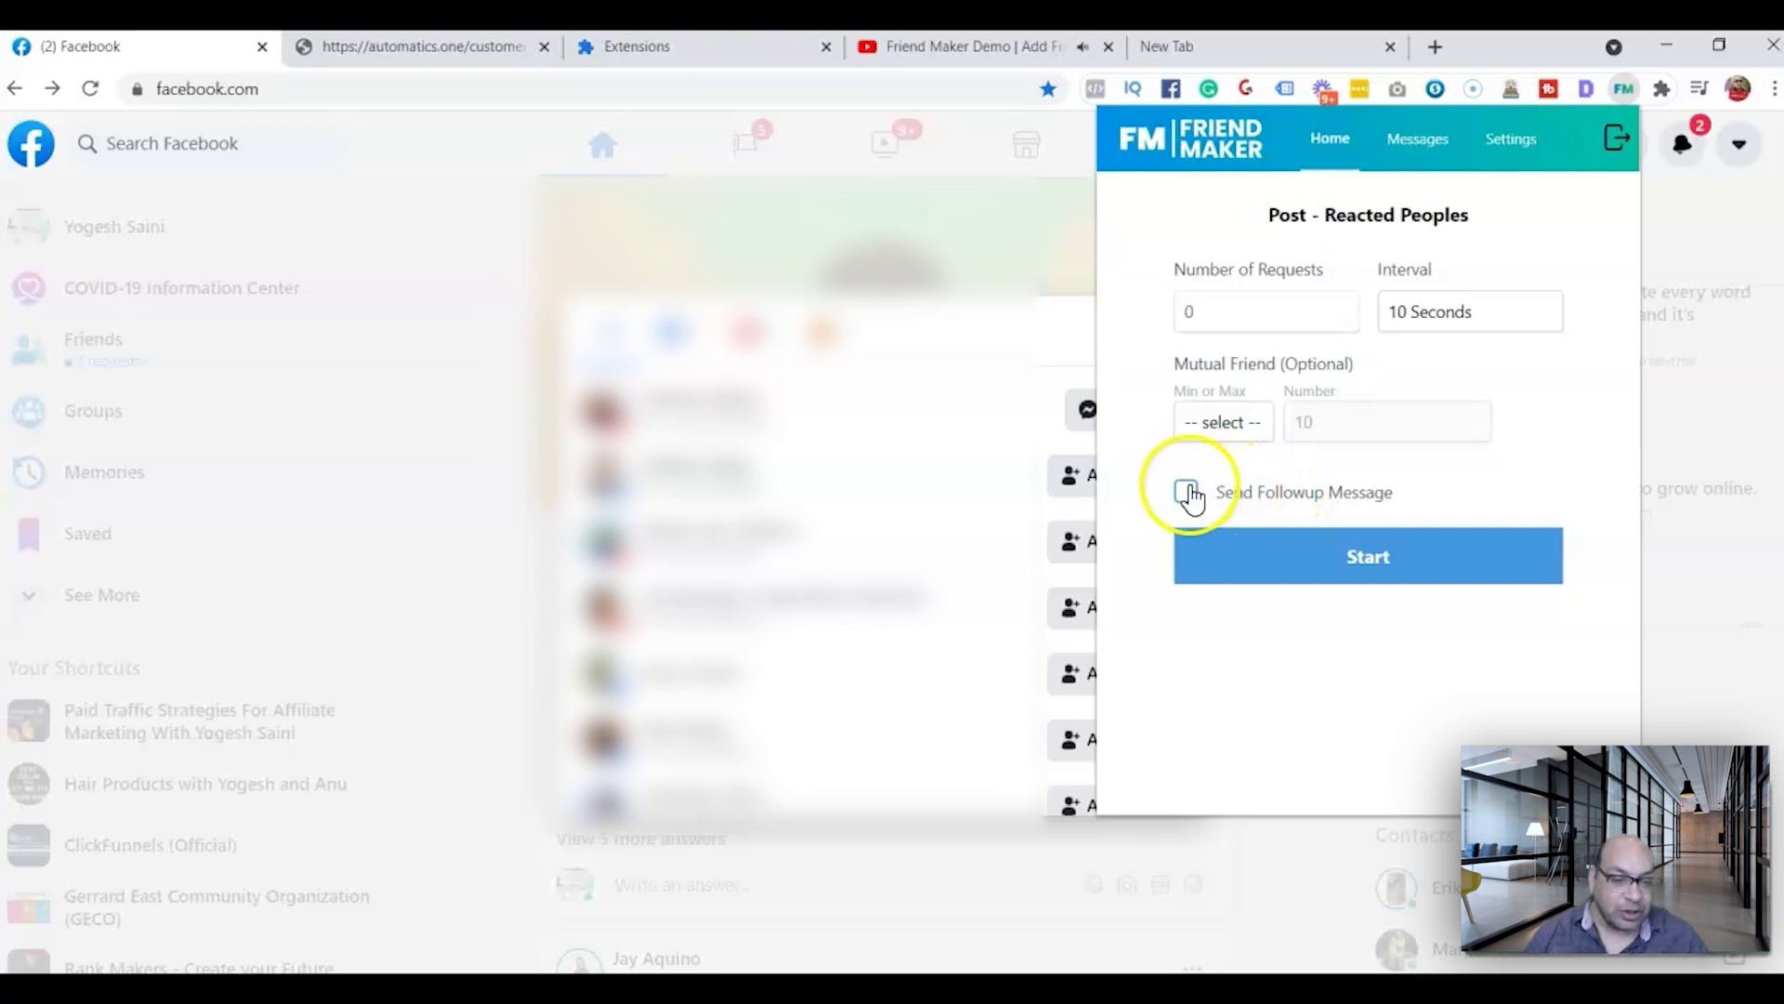
left_click(1327, 149)
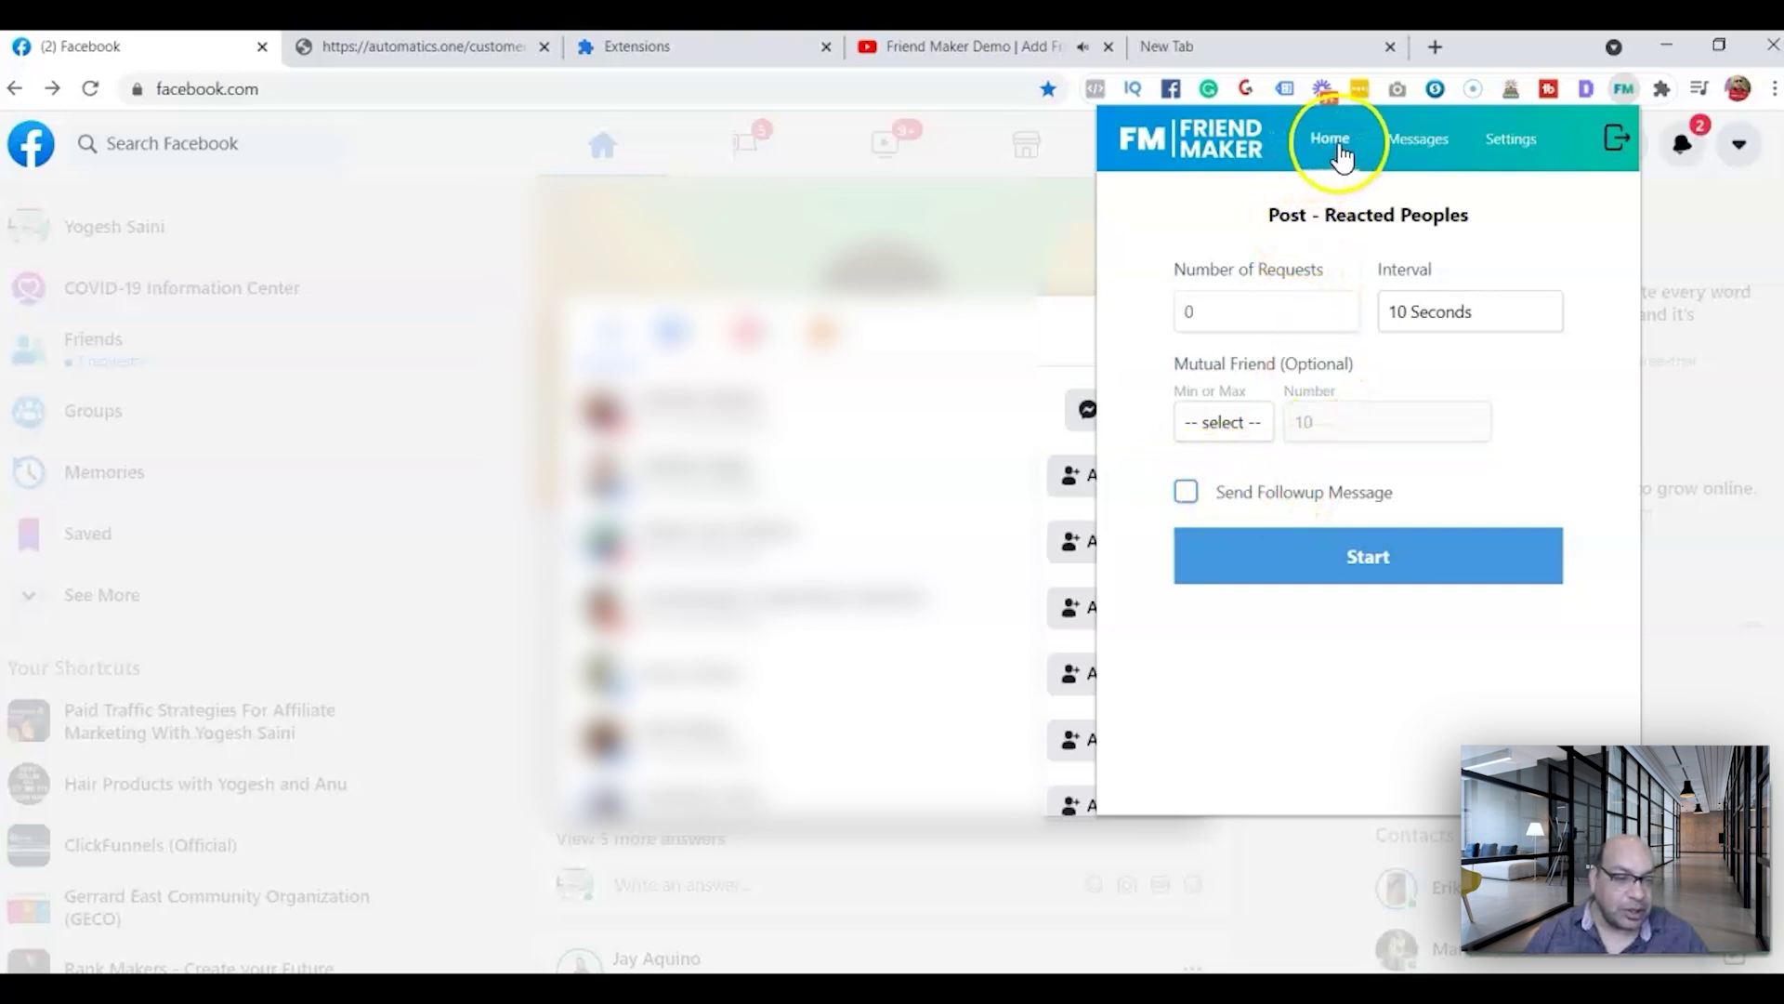
Step: Draft a message group titled "facebook group" with the message "hi", and close the form without saving
left_click(1419, 144)
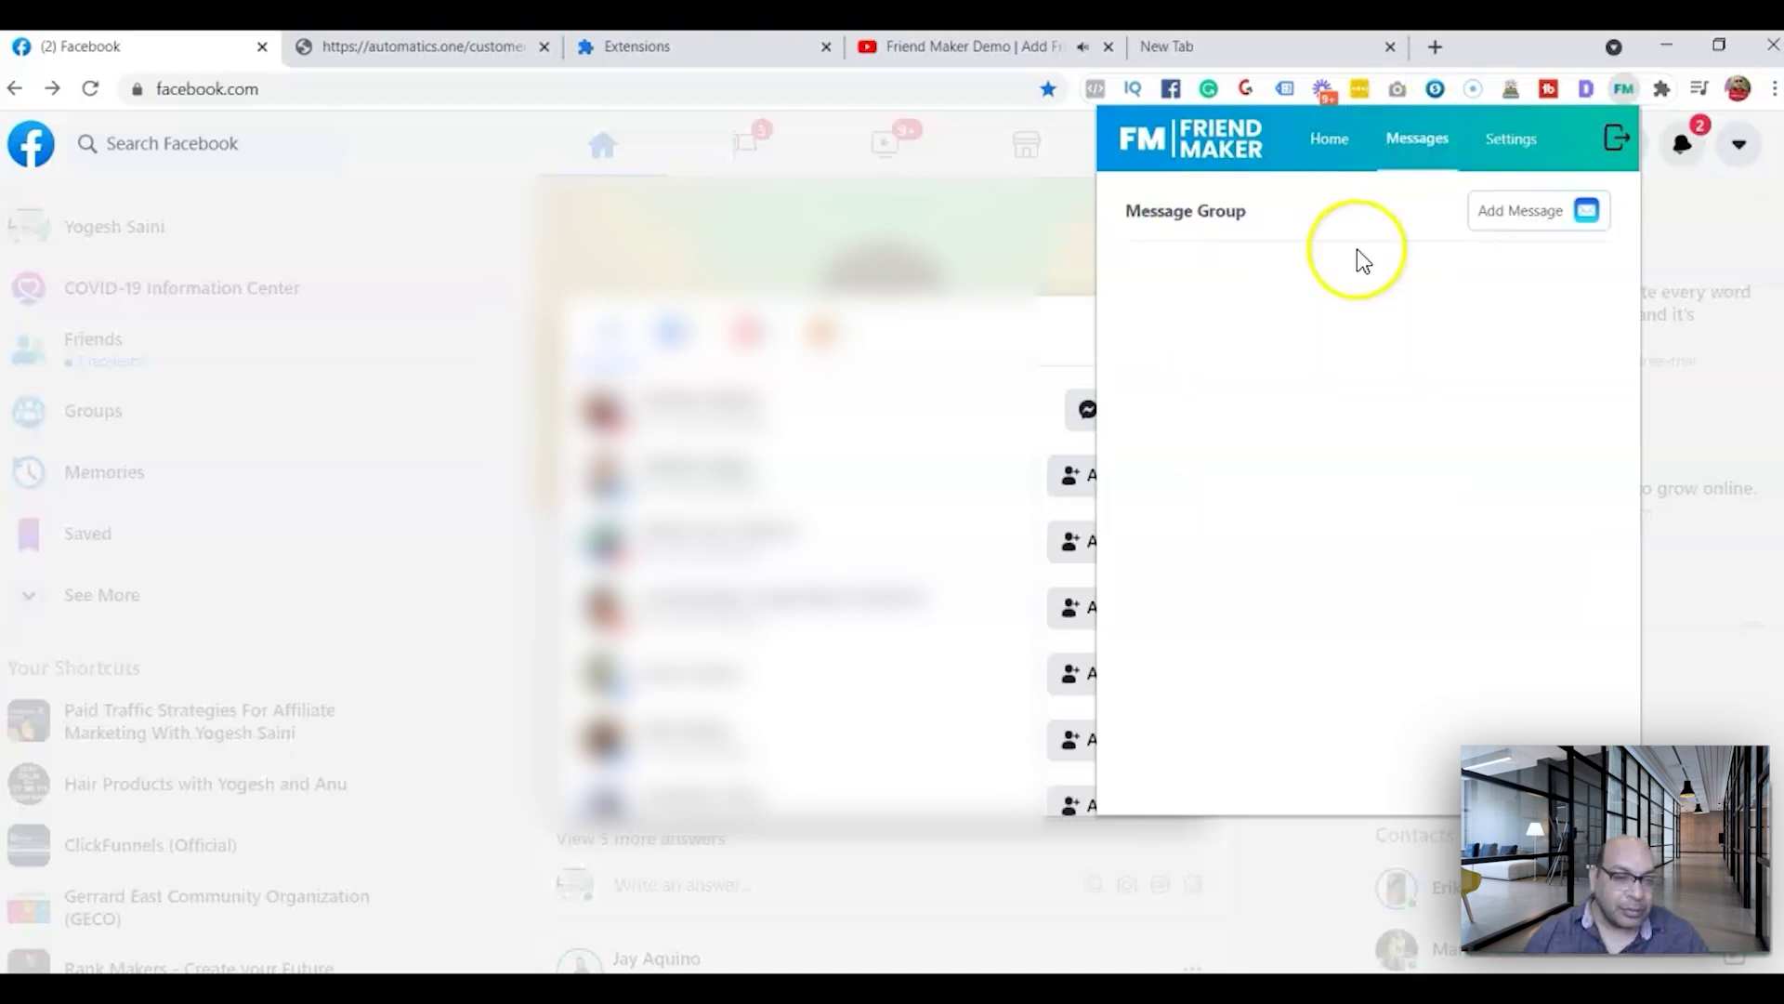
left_click(1505, 210)
left_click(1186, 419)
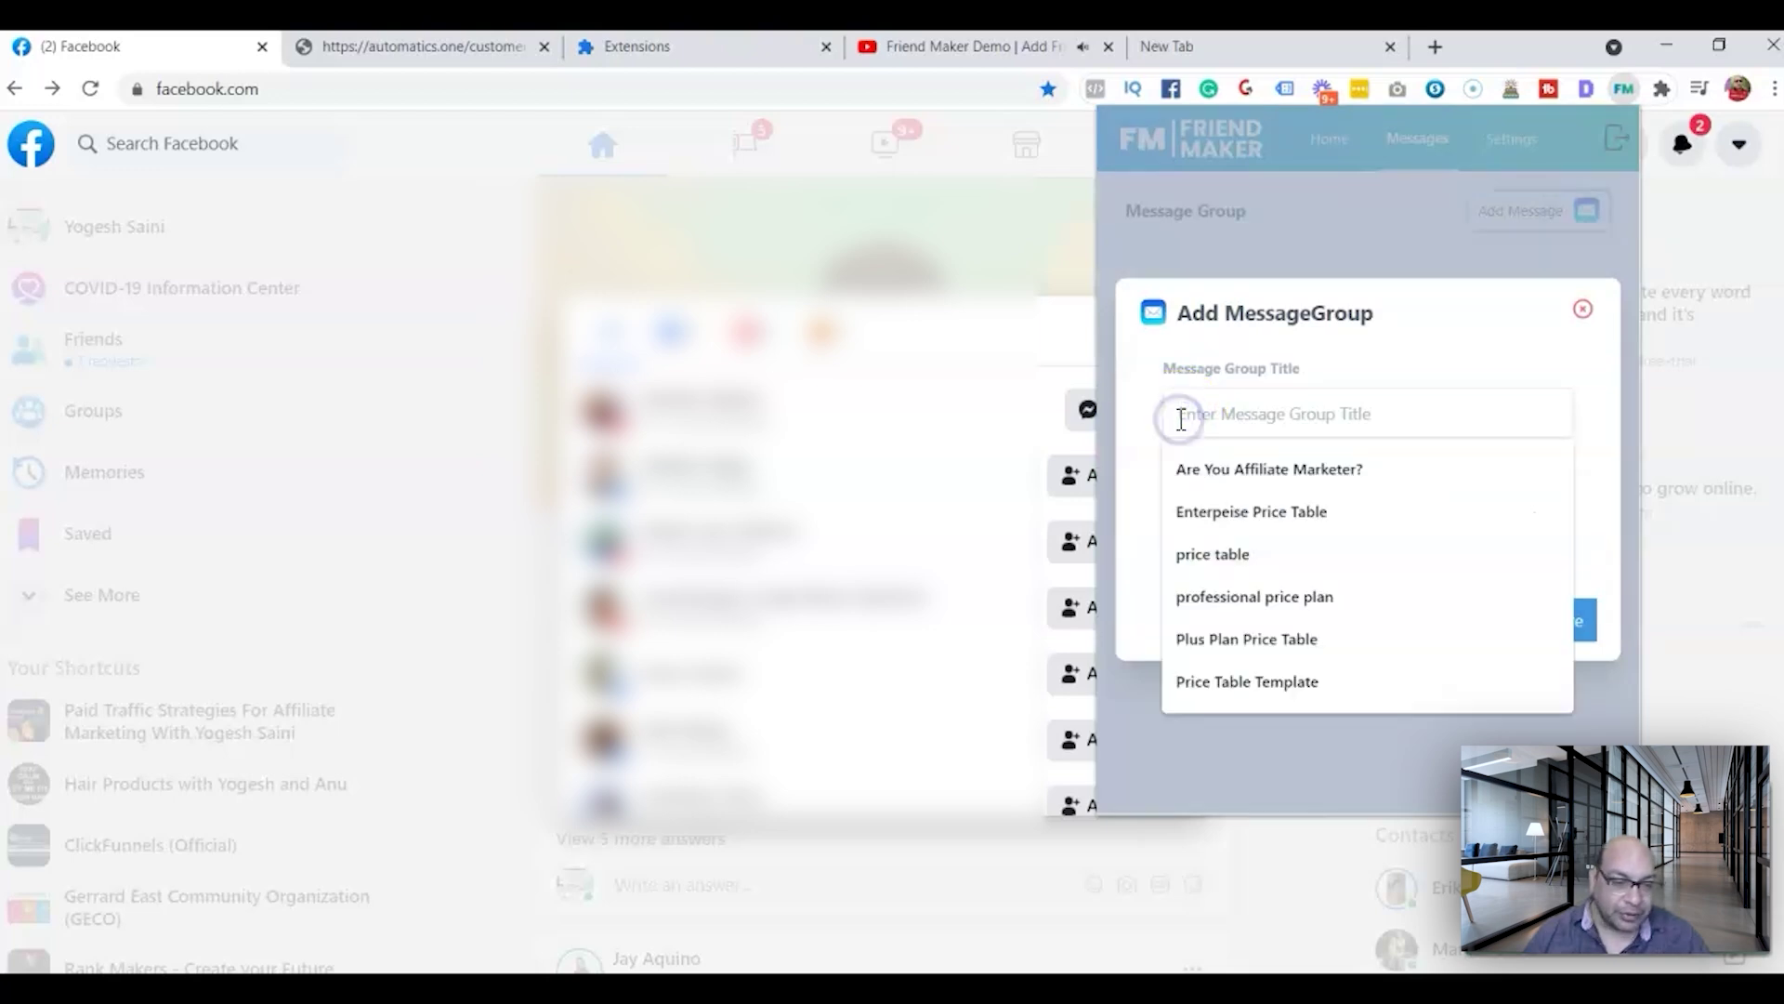
left_click(1314, 369)
left_click(1253, 404)
type("facebook group")
left_click(1245, 506)
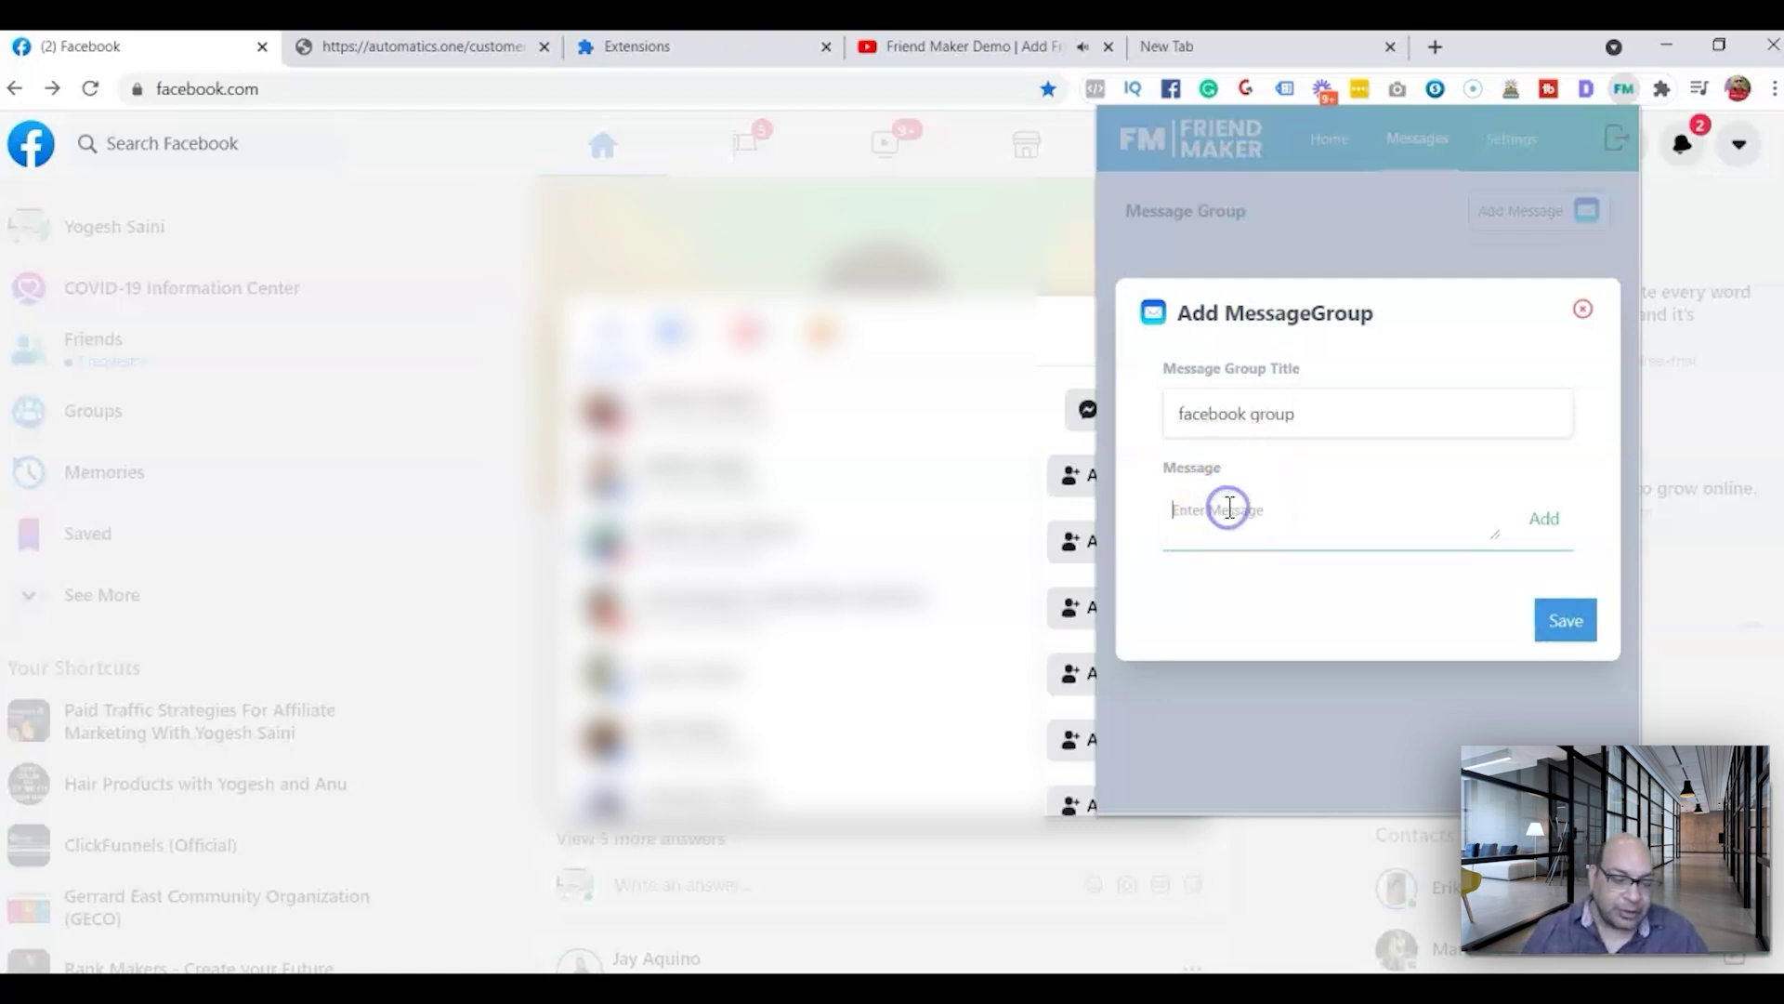
type("hi")
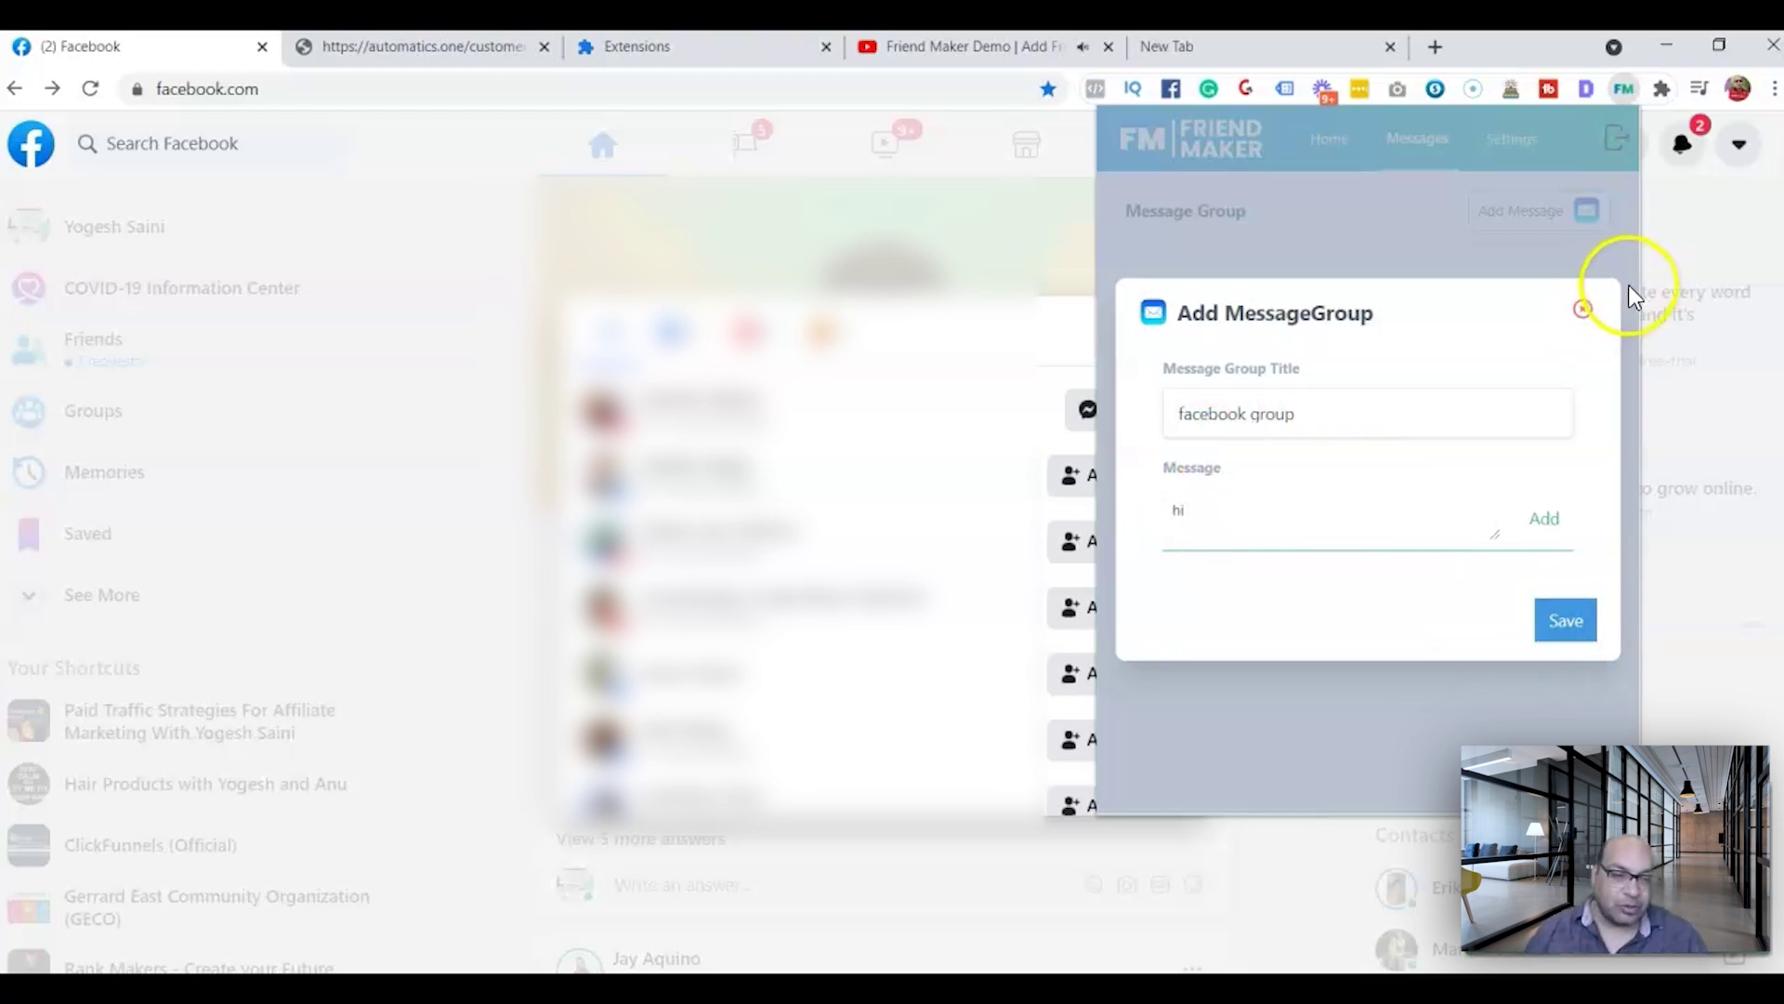
left_click(1582, 309)
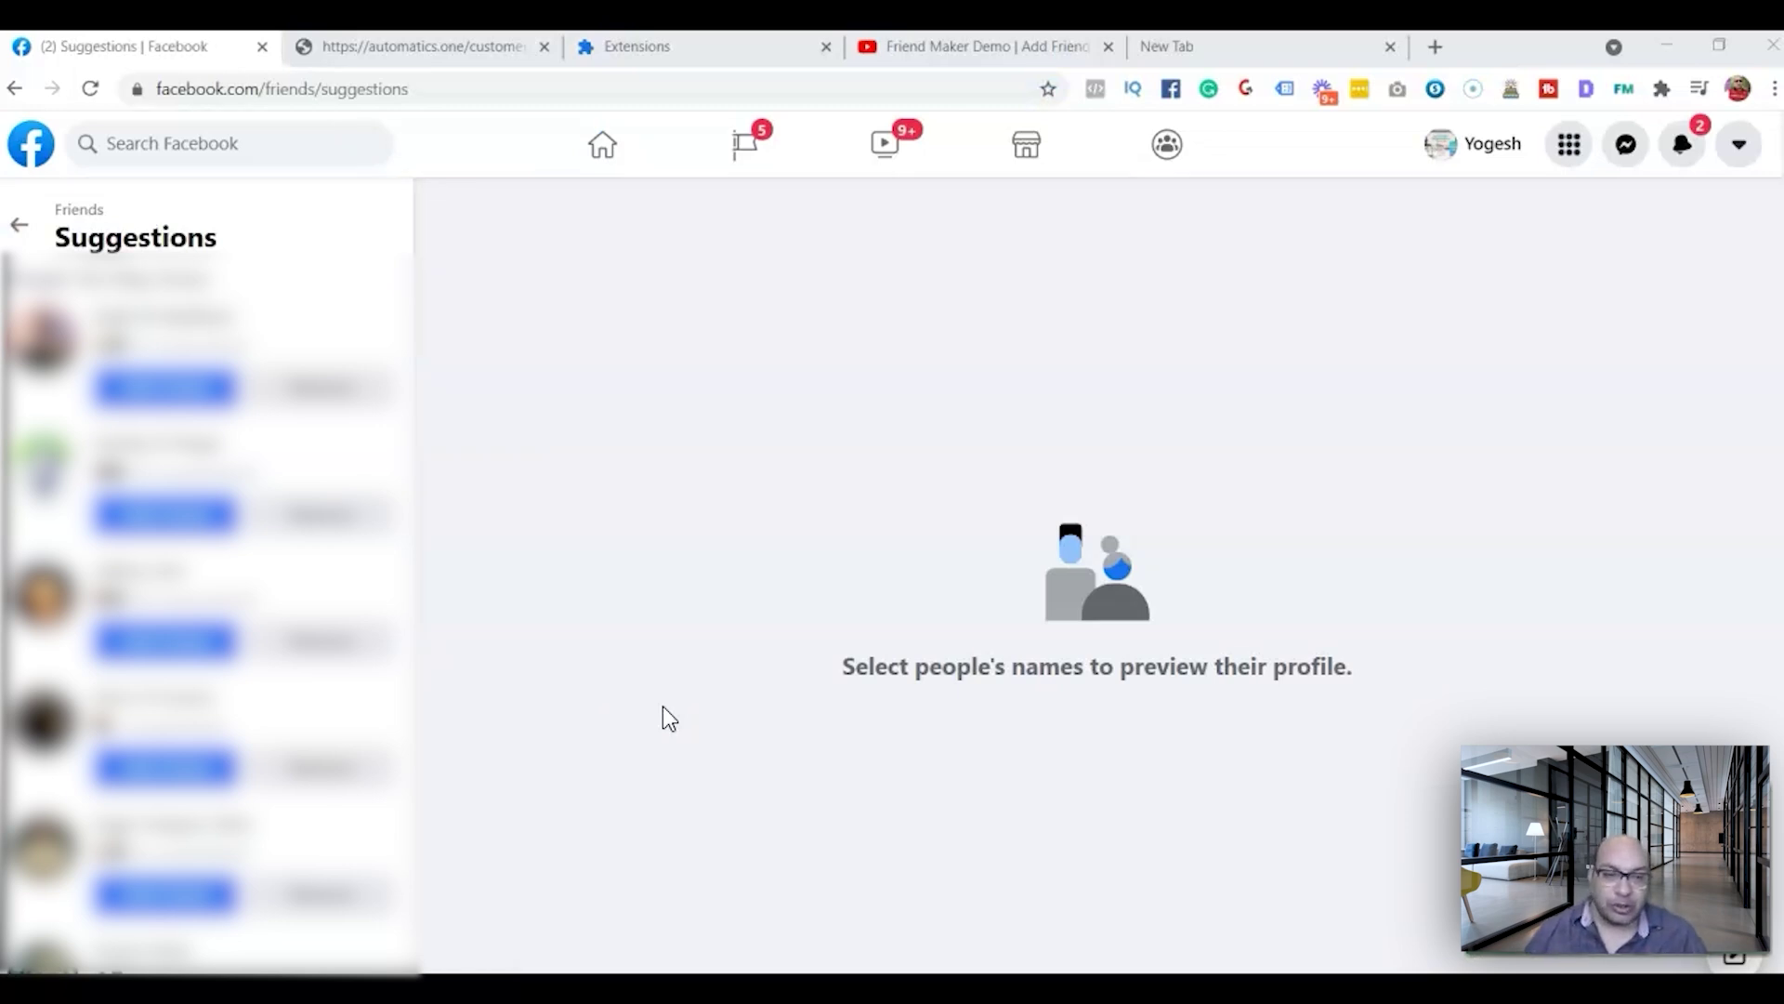
Step: Open Friend Maker on the Facebook Friends page and set 5 requests at an interval of 1 minute
left_click(1619, 88)
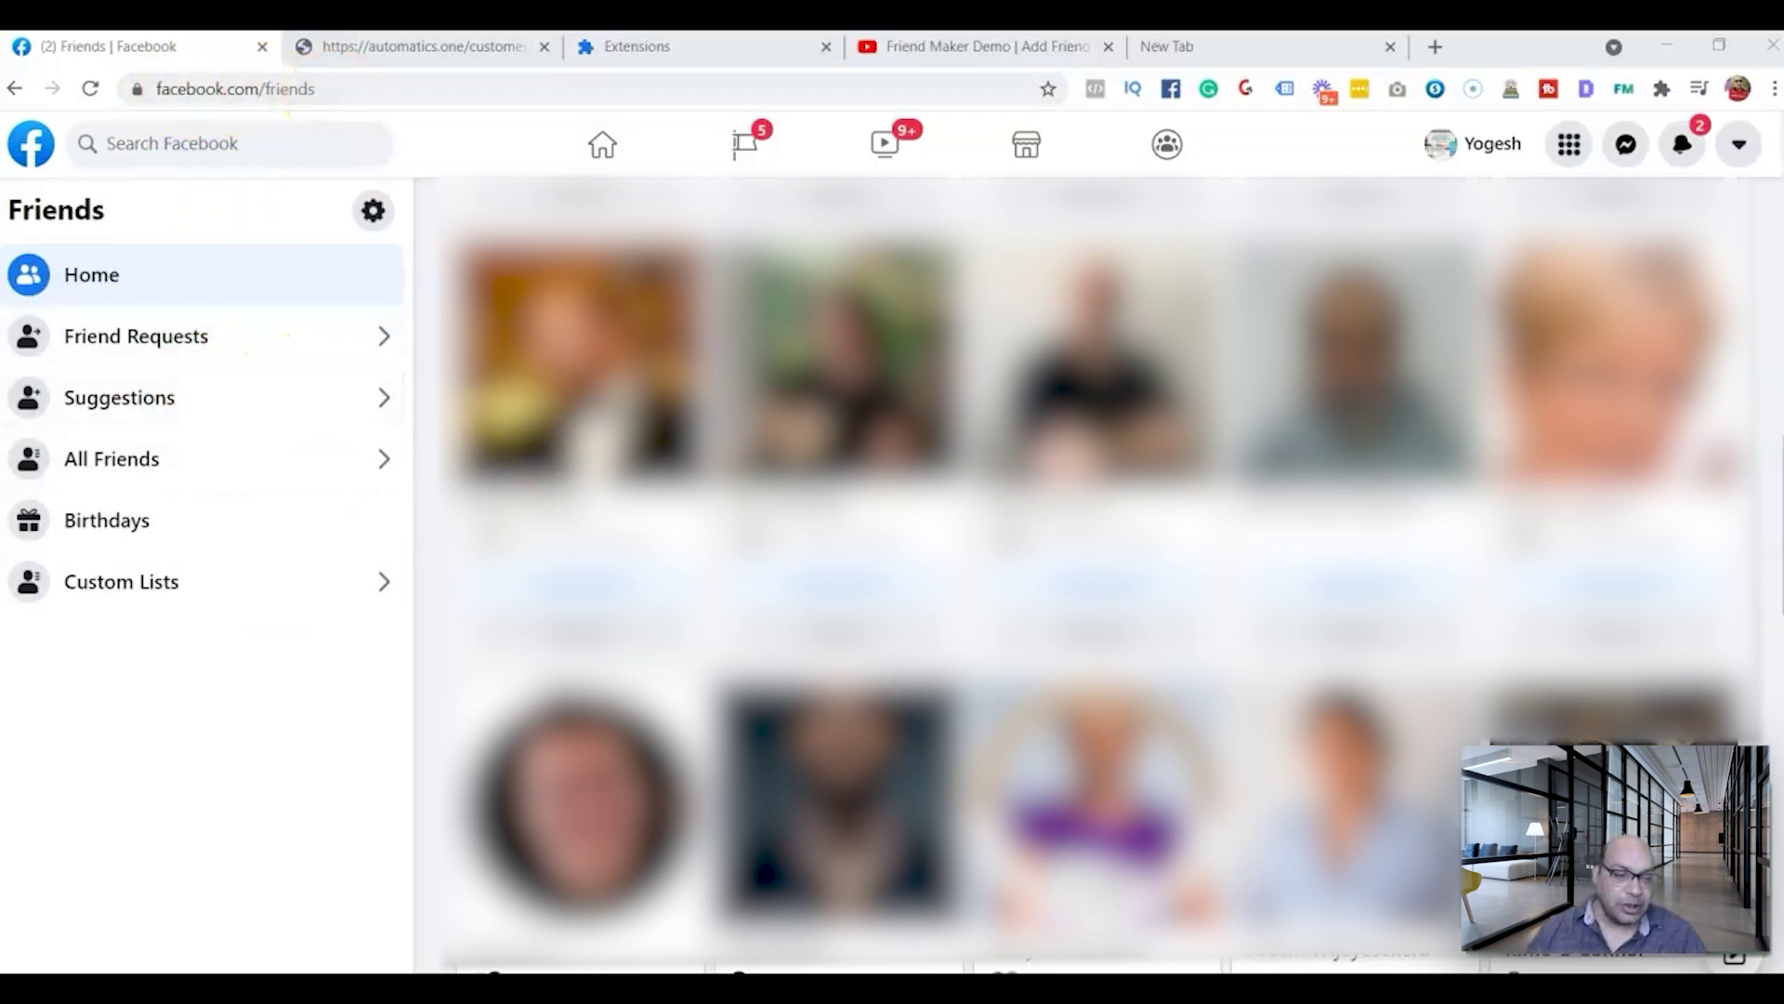
scroll(1101, 572, "down", 5)
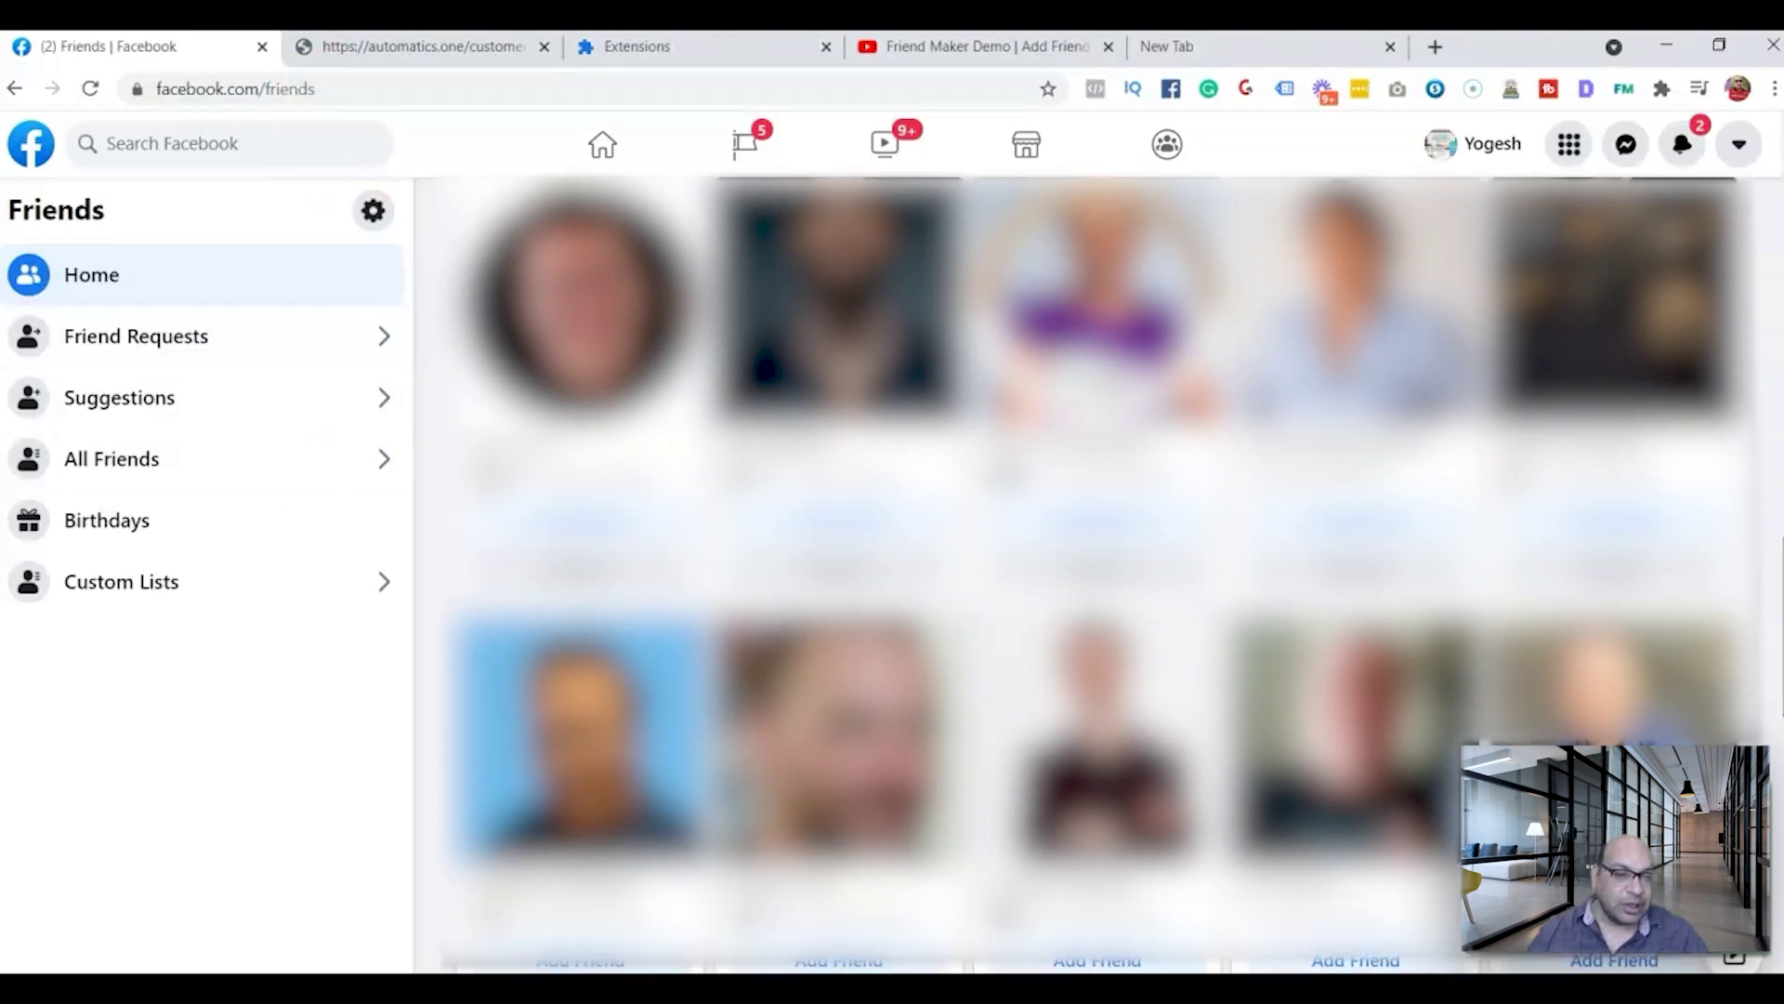
left_click(1619, 88)
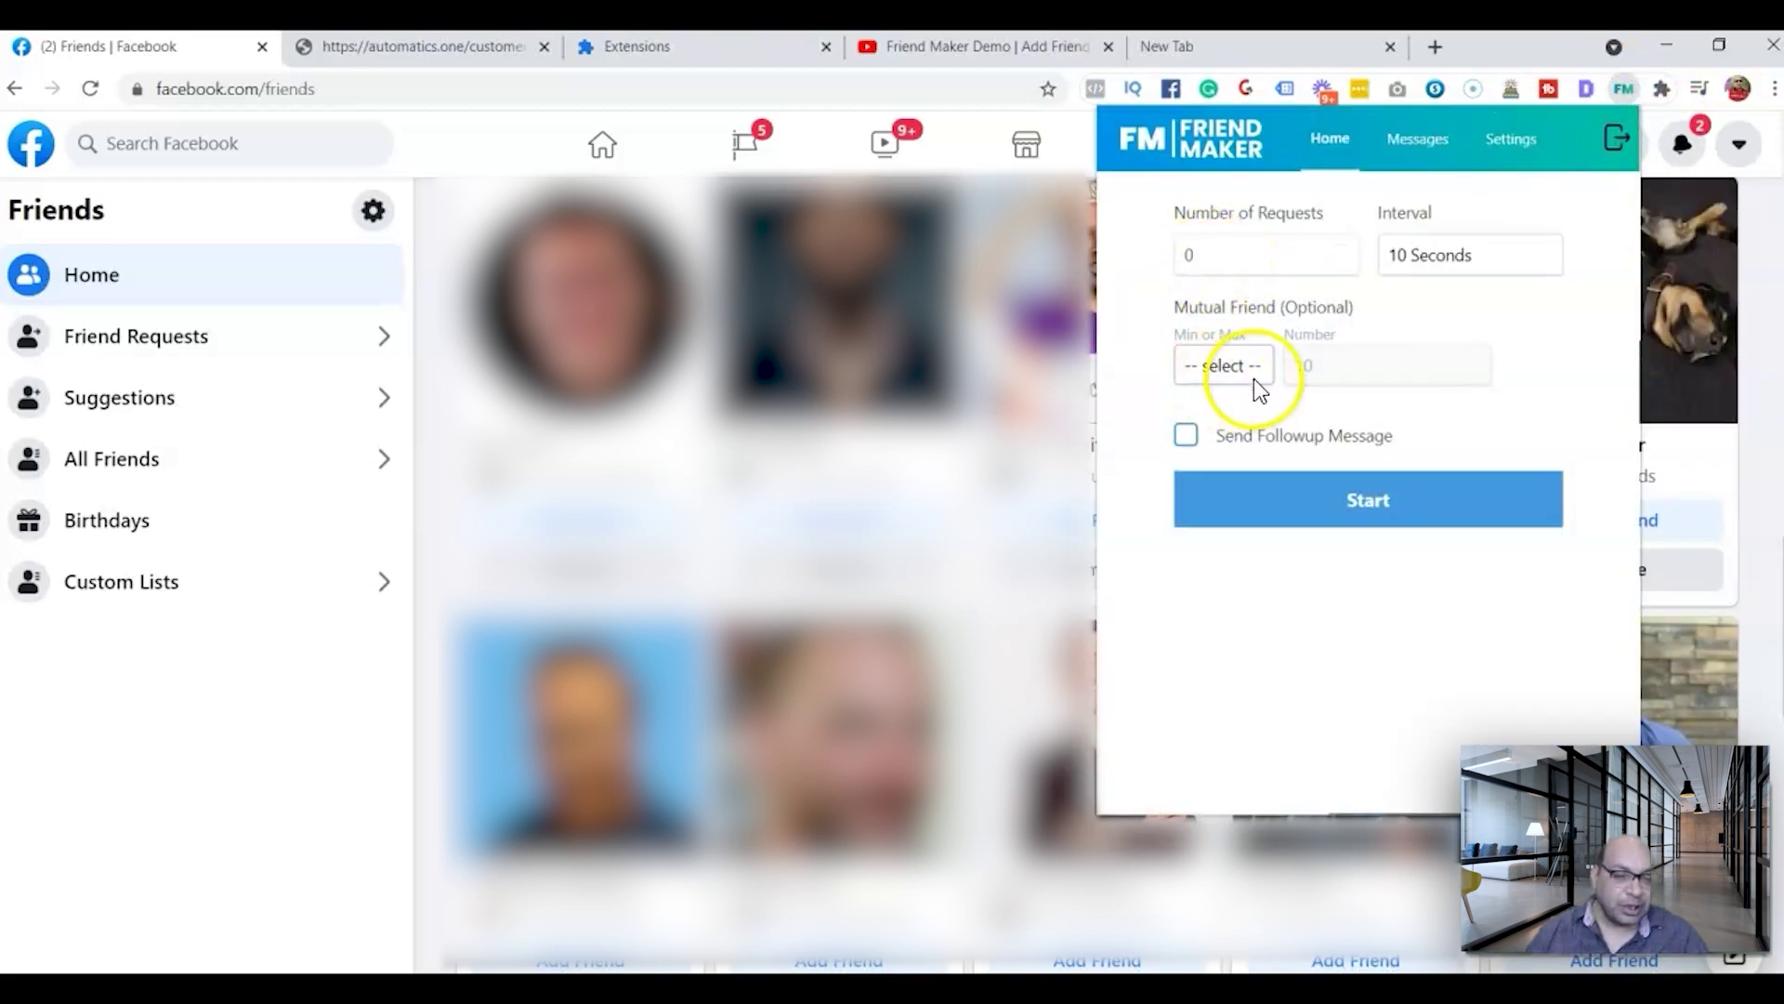
left_click(1233, 256)
key("BackSpace")
type("5")
left_click(1436, 264)
left_click(1442, 380)
Step: Limit the requests on the Friends page to people with More Than 50 mutual friends
left_click(1223, 366)
left_click(1235, 481)
left_click(1338, 366)
type("50")
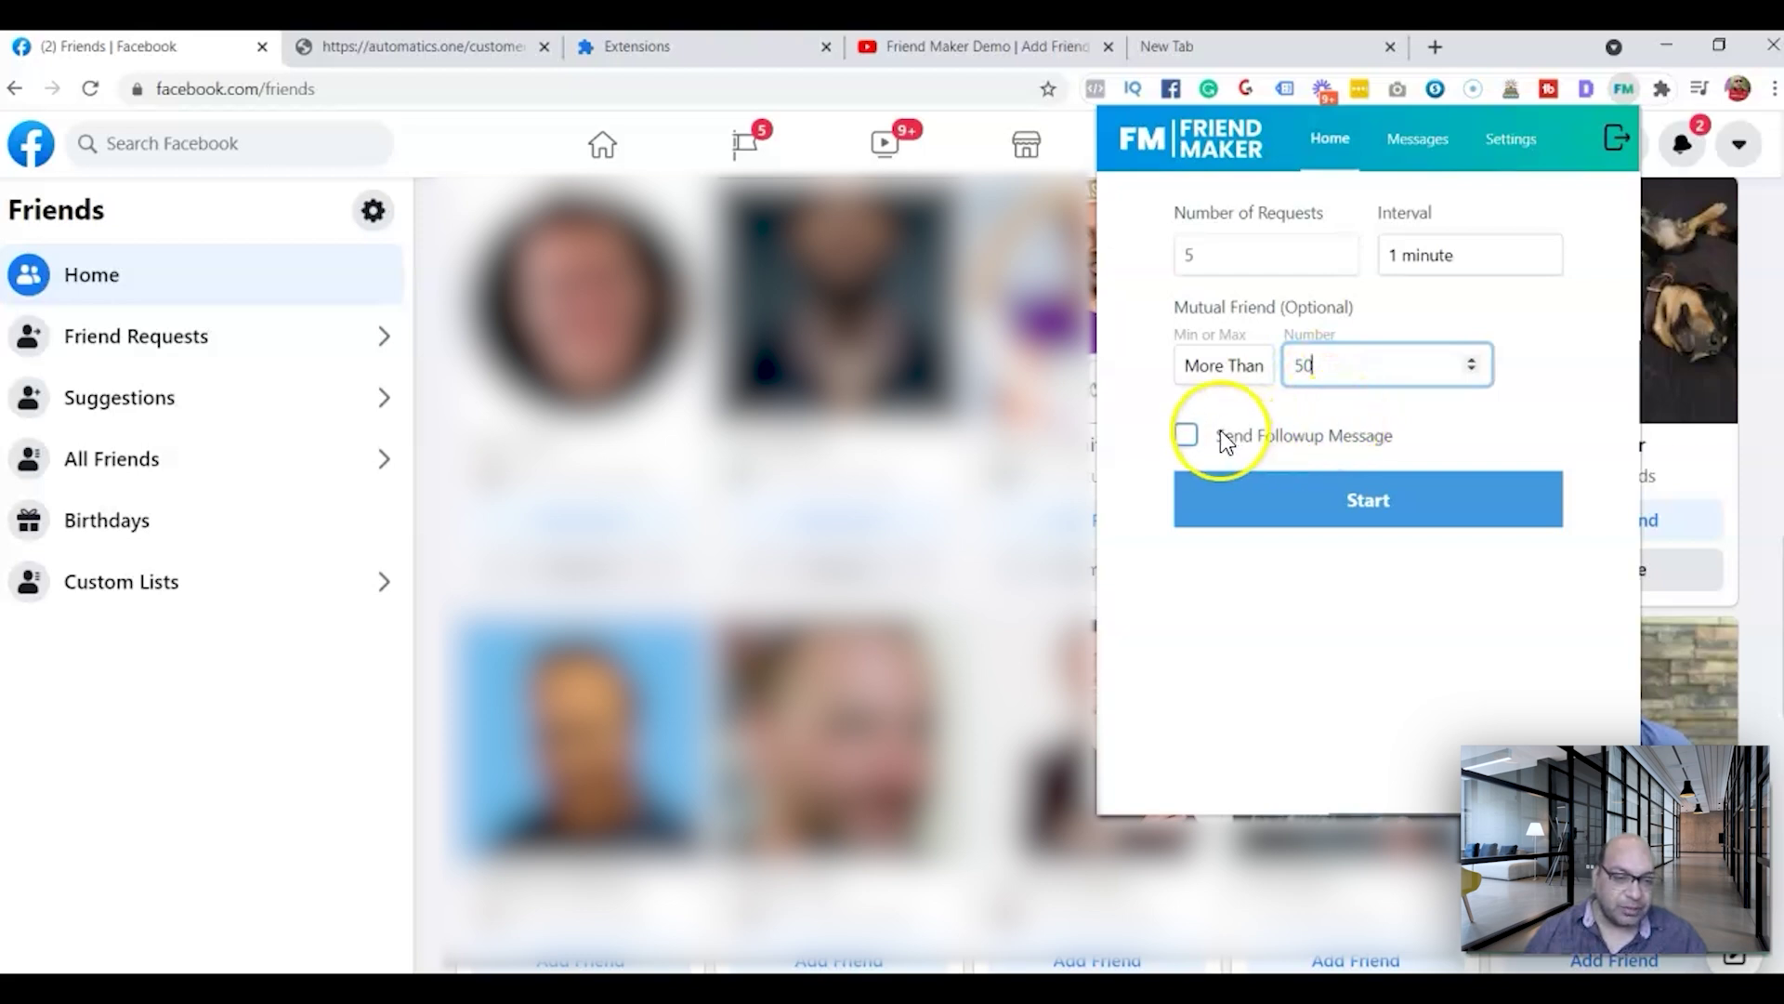